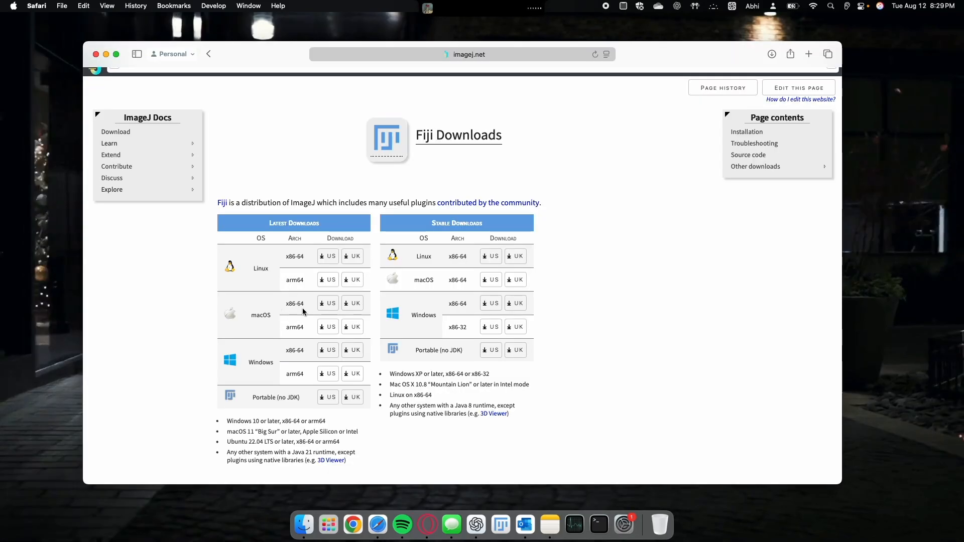
# Look over the Fiji builds offered on the imagej.net downloads page, and hide the browser.
pyautogui.scroll(-1, 292, 312)
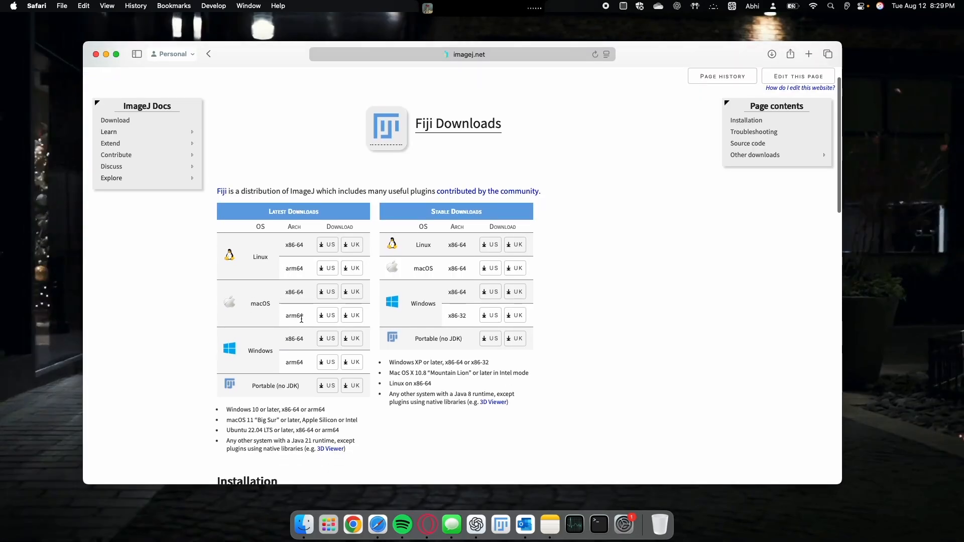
pyautogui.scroll(-1, 302, 316)
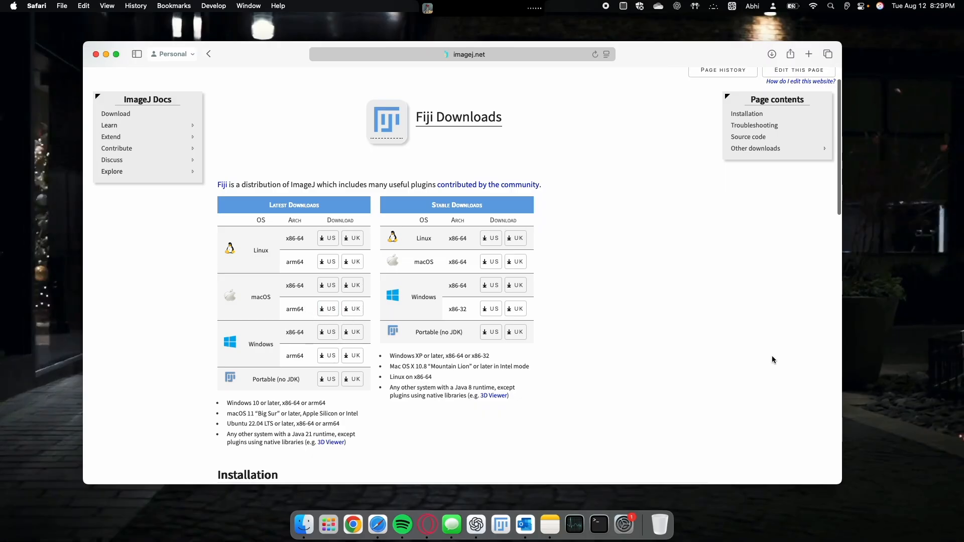
pyautogui.press('super+h')
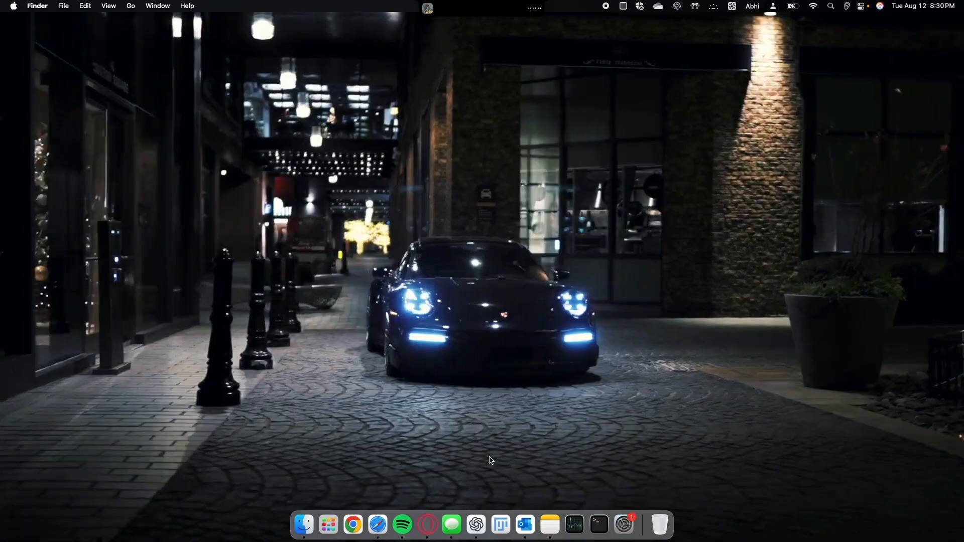
# Launch Fiji and move its main window into a free corner of the desktop.
pyautogui.press('super+space')
pyautogui.write('fiji')
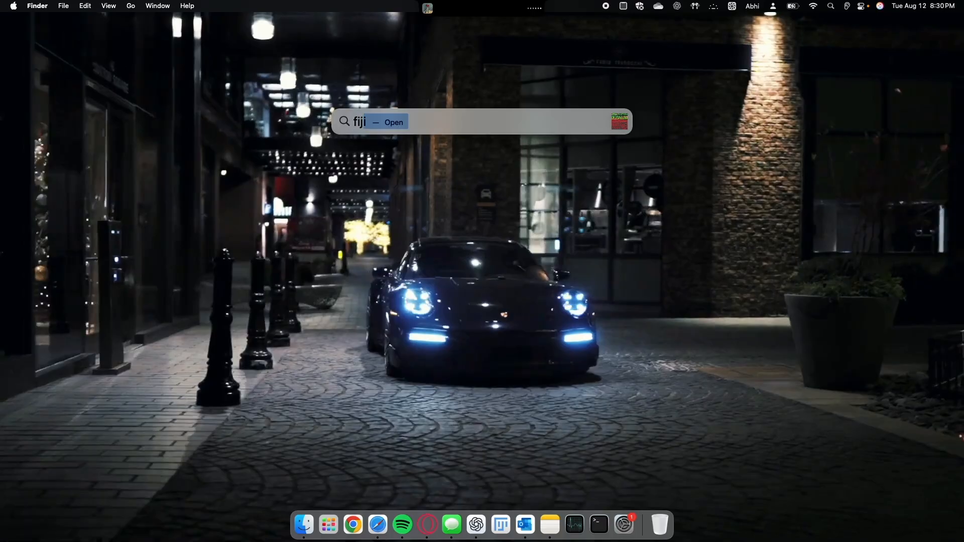
pyautogui.press('Return')
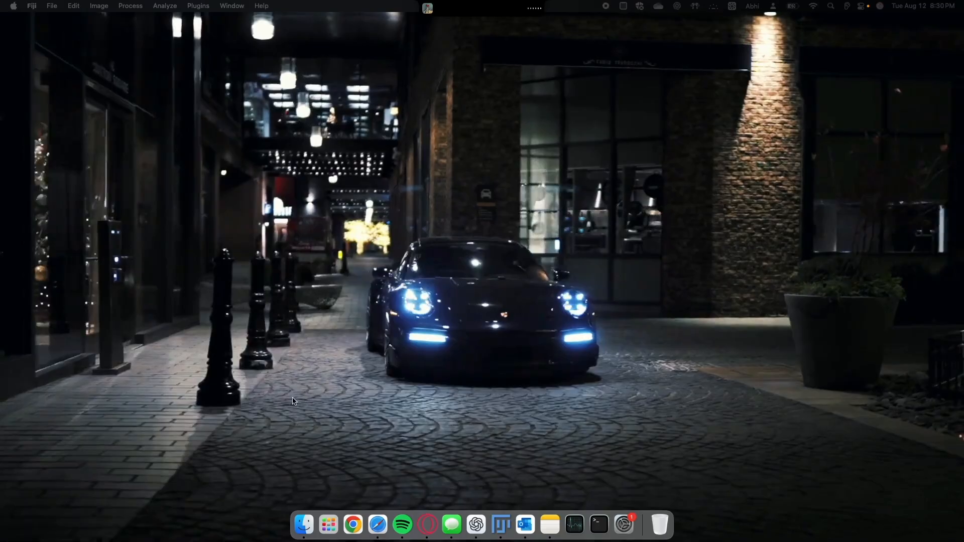
pyautogui.moveTo(391, 67); pyautogui.dragTo(255, 29)
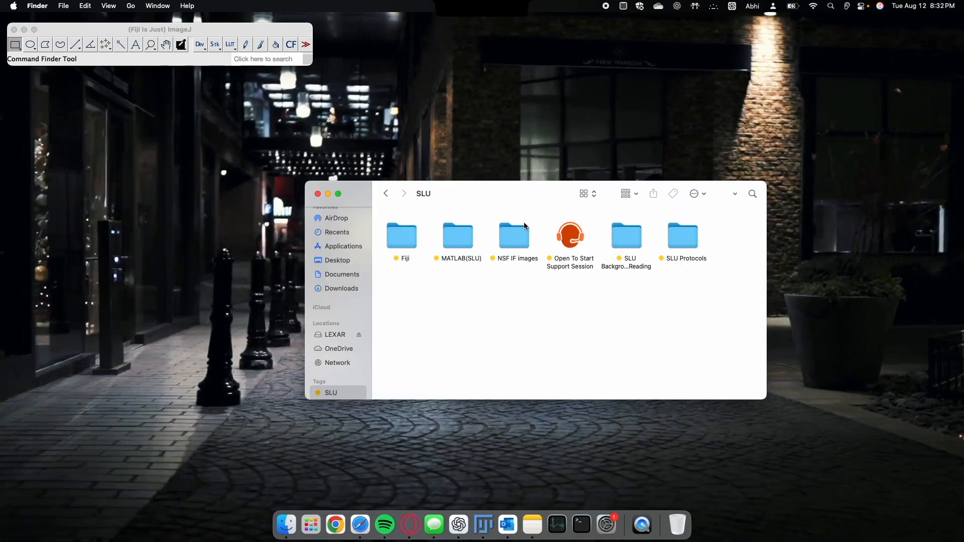
# Open the NSF_IF_2_confocal folder inside NSF IF images.
pyautogui.click(522, 232)
pyautogui.doubleClick(522, 233)
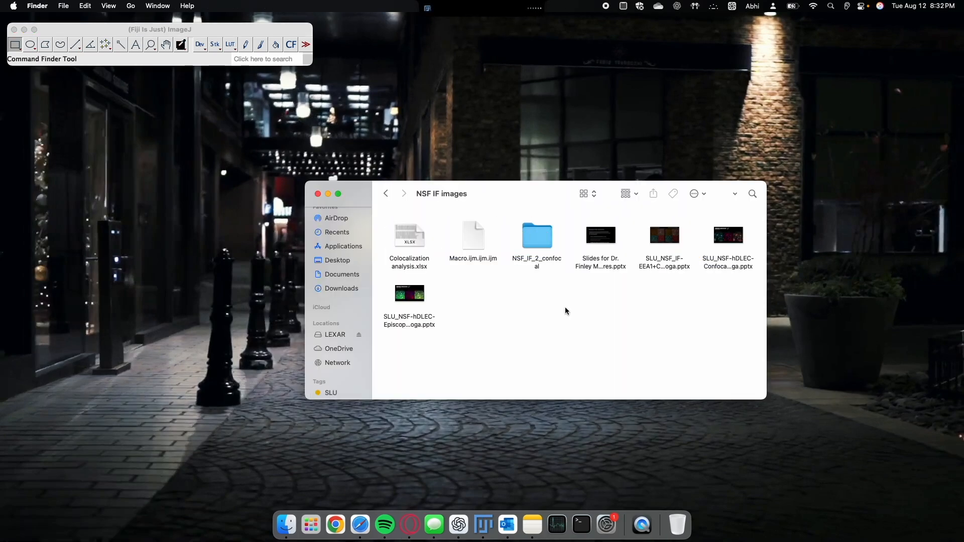
pyautogui.doubleClick(537, 257)
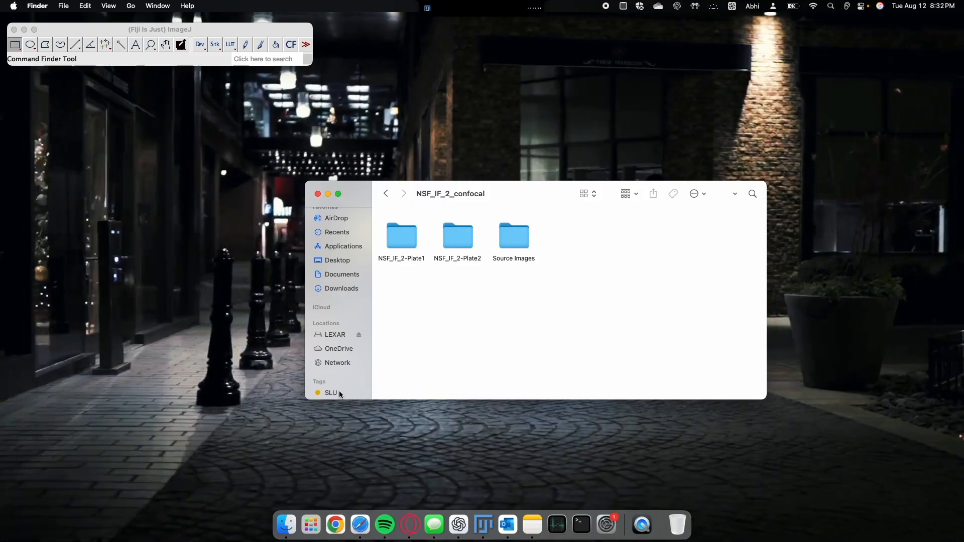
# Switch to the LEXAR drive and open its SLU images folder.
pyautogui.scroll(-2, 339, 392)
pyautogui.click(330, 309)
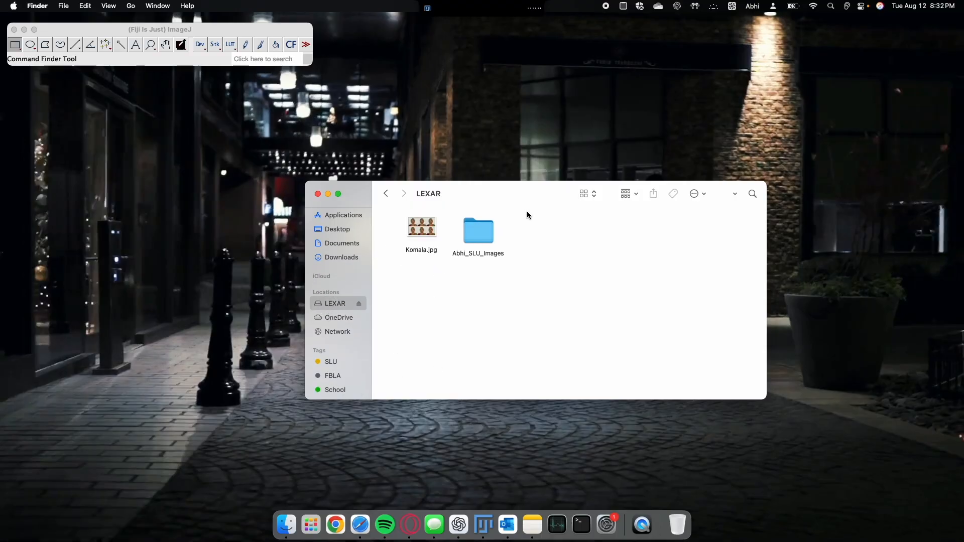
pyautogui.doubleClick(488, 228)
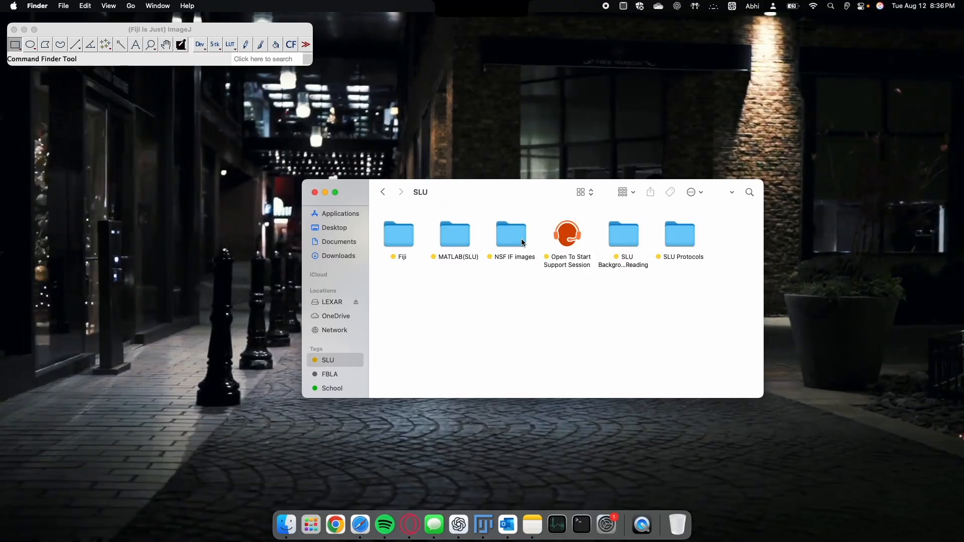
# From NSF IF images, go through NSF_IF_2_confocal, NSF_IF_2-Plate1 and Well 1 - NT to view the processed images in Well1-NT_1.
pyautogui.doubleClick(512, 231)
pyautogui.doubleClick(534, 232)
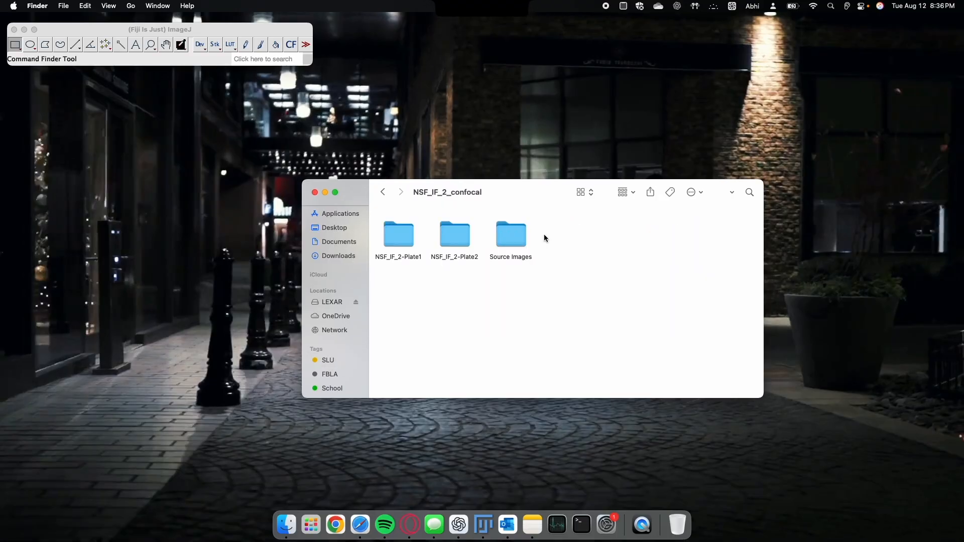
pyautogui.doubleClick(410, 247)
pyautogui.doubleClick(408, 235)
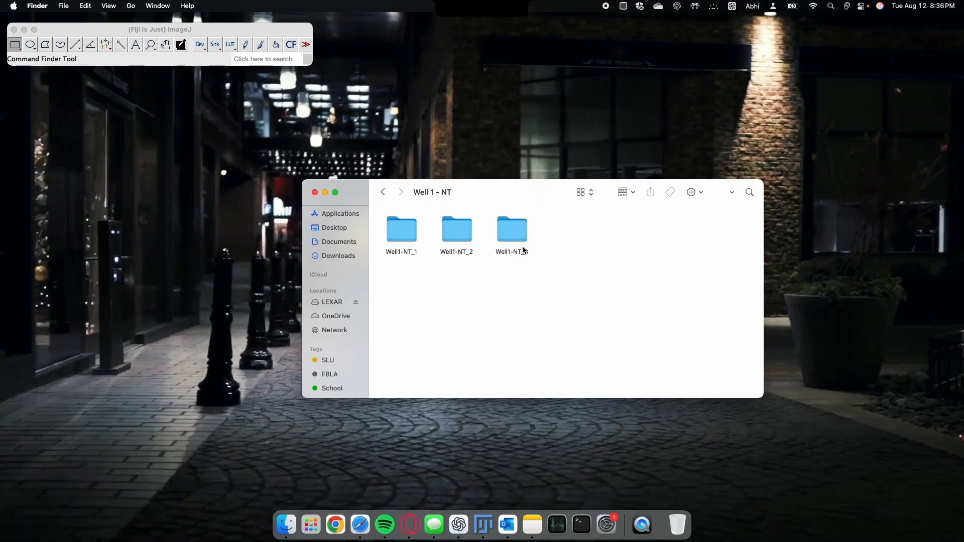
pyautogui.doubleClick(401, 232)
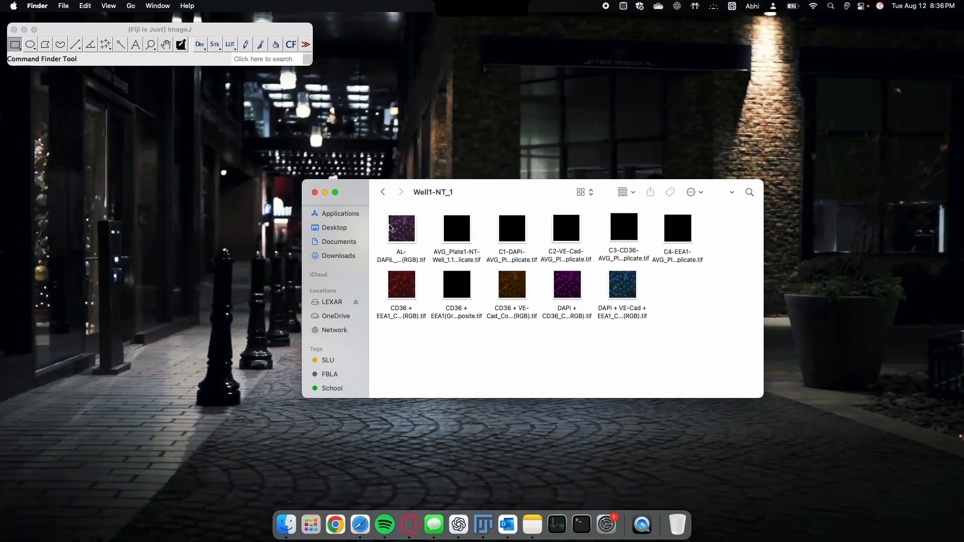
# Go back up to NSF_IF_2_confocal and open the image files folder under Source Images > Images.
pyautogui.click(382, 192)
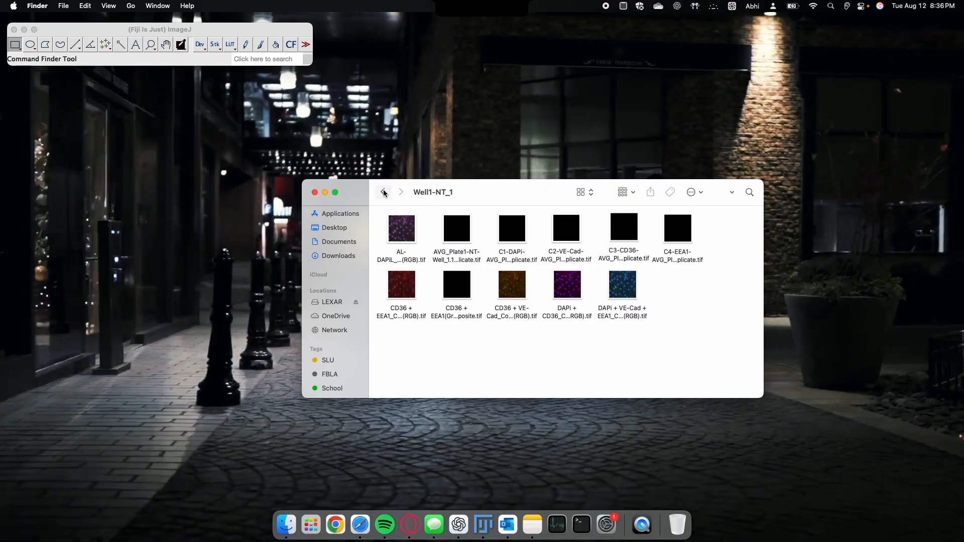
pyautogui.click(383, 192)
pyautogui.click(383, 192)
pyautogui.doubleClick(508, 232)
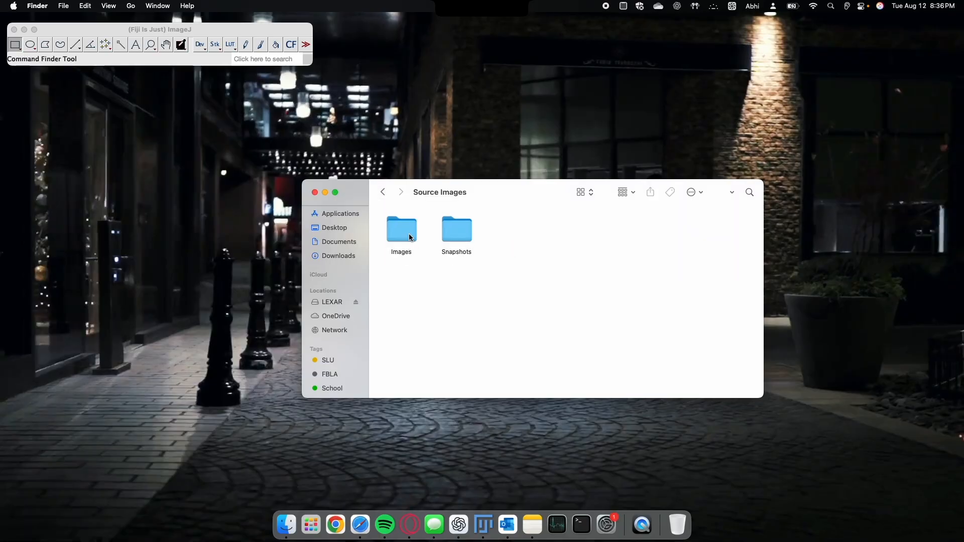
pyautogui.doubleClick(402, 231)
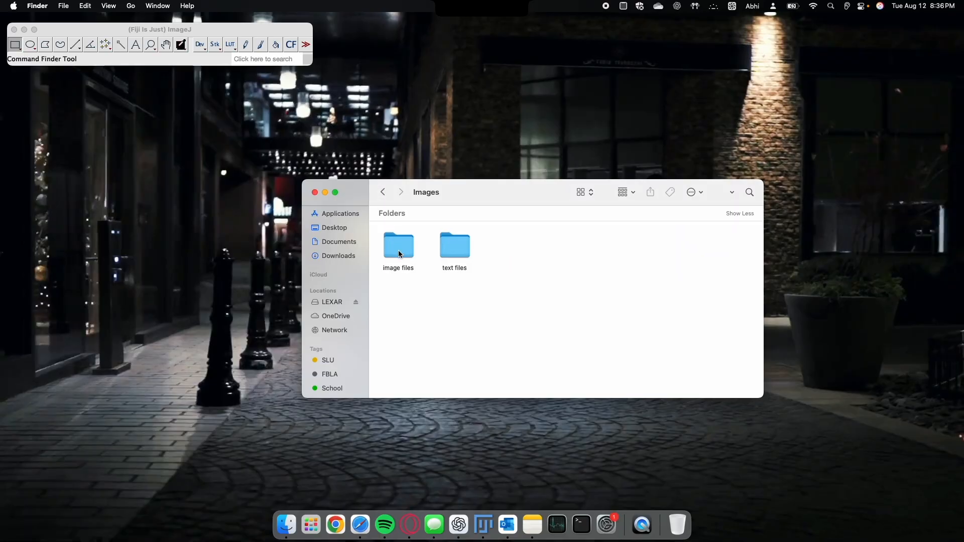
pyautogui.doubleClick(407, 253)
# Show the image files folder as a list and look through its .ims files.
pyautogui.click(626, 192)
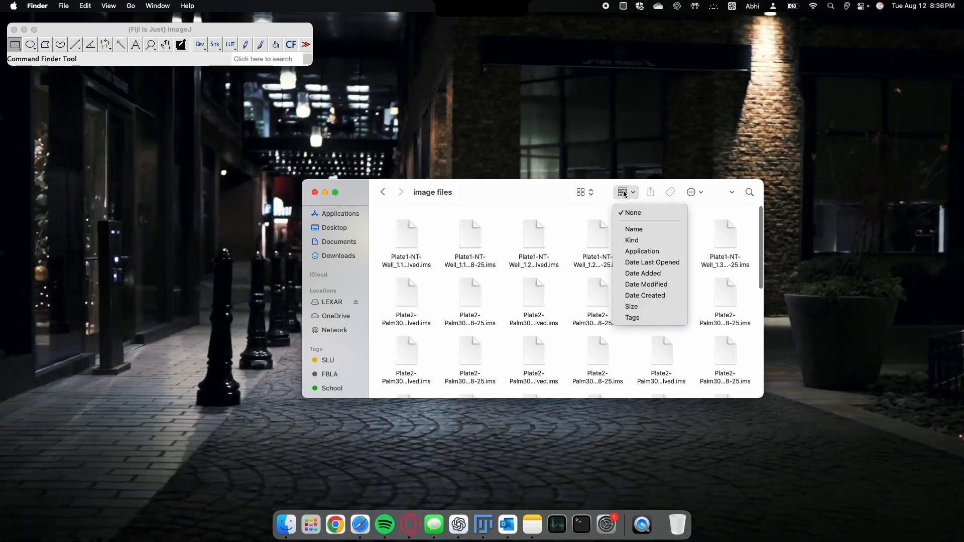
pyautogui.click(590, 194)
pyautogui.click(590, 194)
pyautogui.click(588, 205)
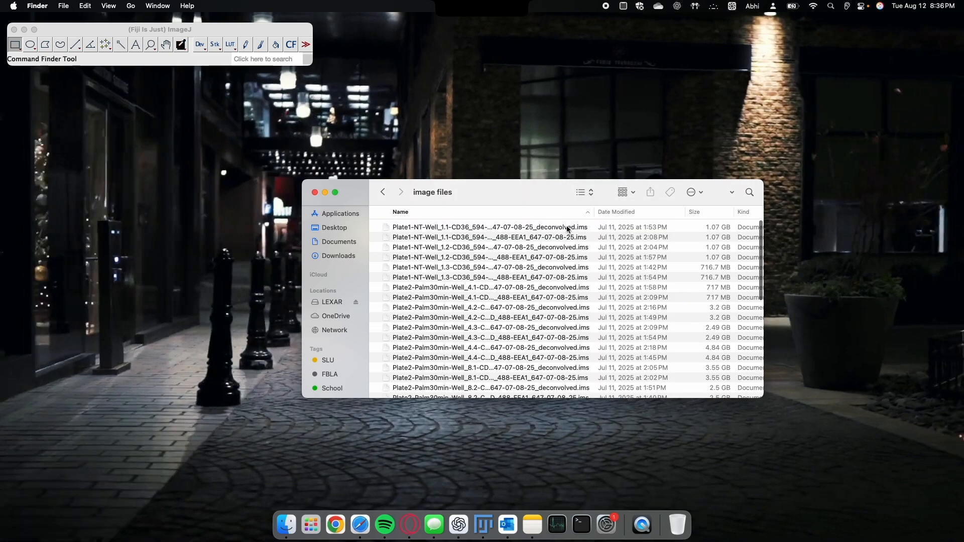
pyautogui.scroll(-5, 549, 278)
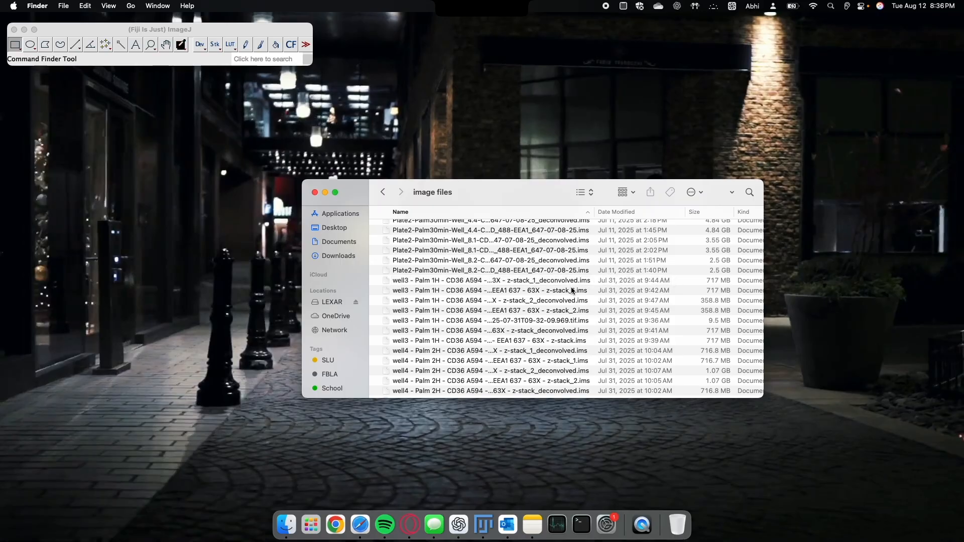
pyautogui.scroll(-5, 572, 290)
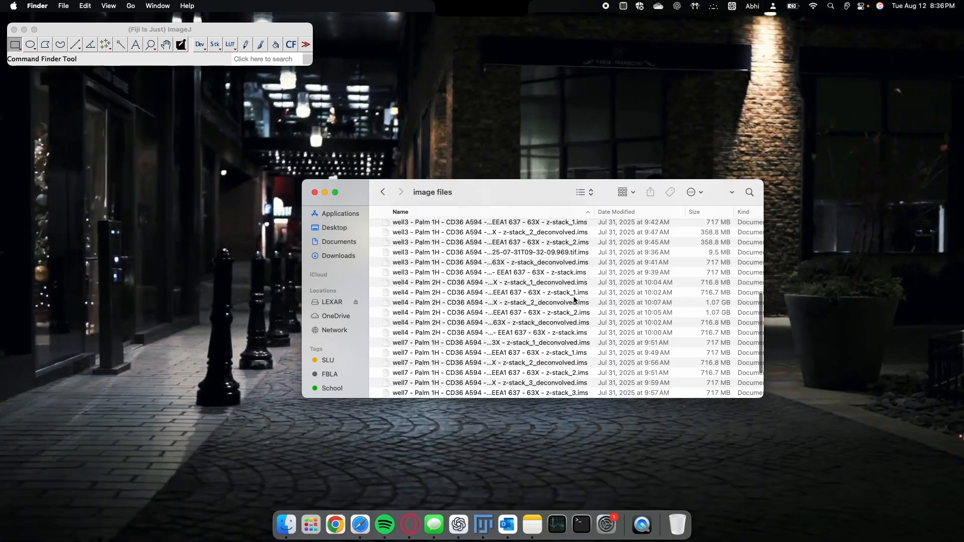
# Open the neighbouring text files folder and look through its metadata .txt files.
pyautogui.click(383, 192)
pyautogui.doubleClick(463, 251)
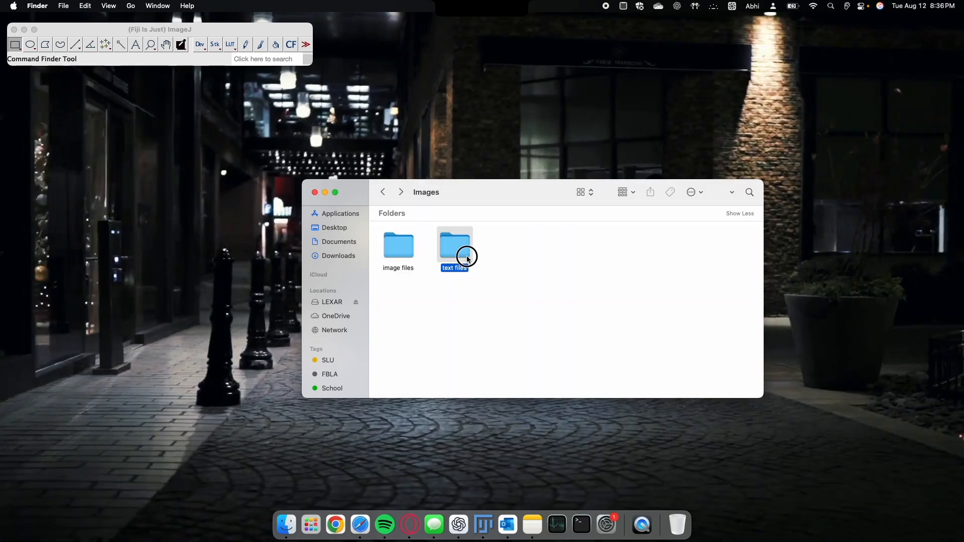
pyautogui.scroll(-15, 541, 301)
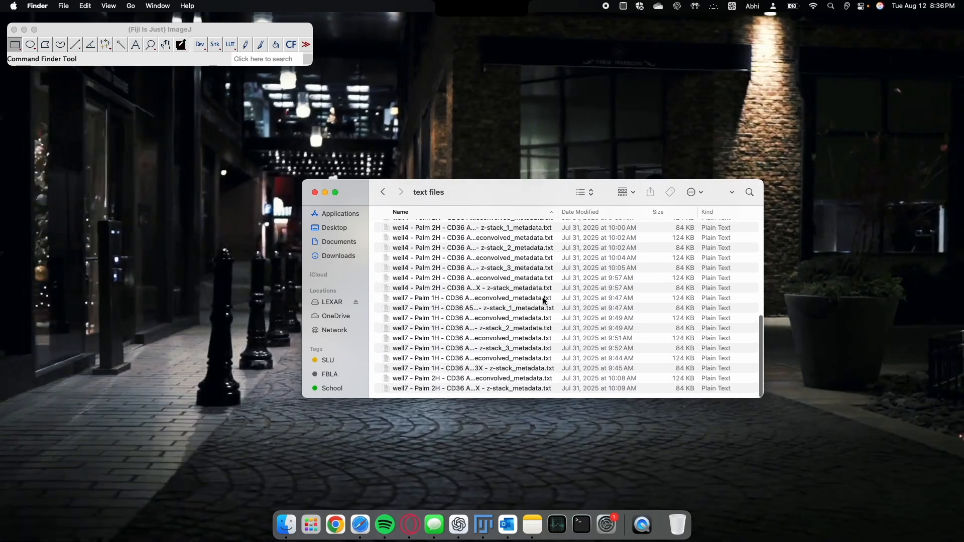
pyautogui.scroll(15, 544, 300)
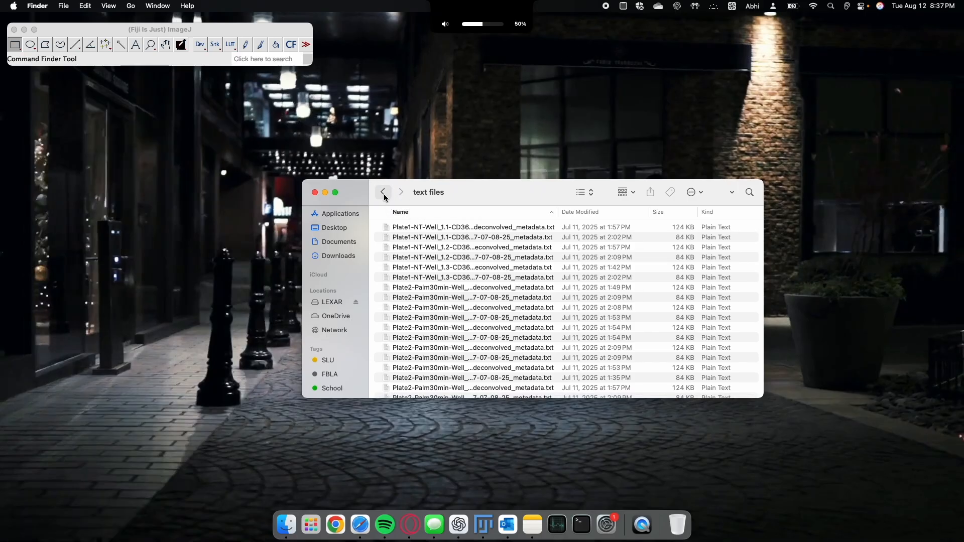
# Return to the SLU-tagged items and open NSF_IF_2_confocal inside NSF IF images.
pyautogui.click(334, 361)
pyautogui.doubleClick(503, 227)
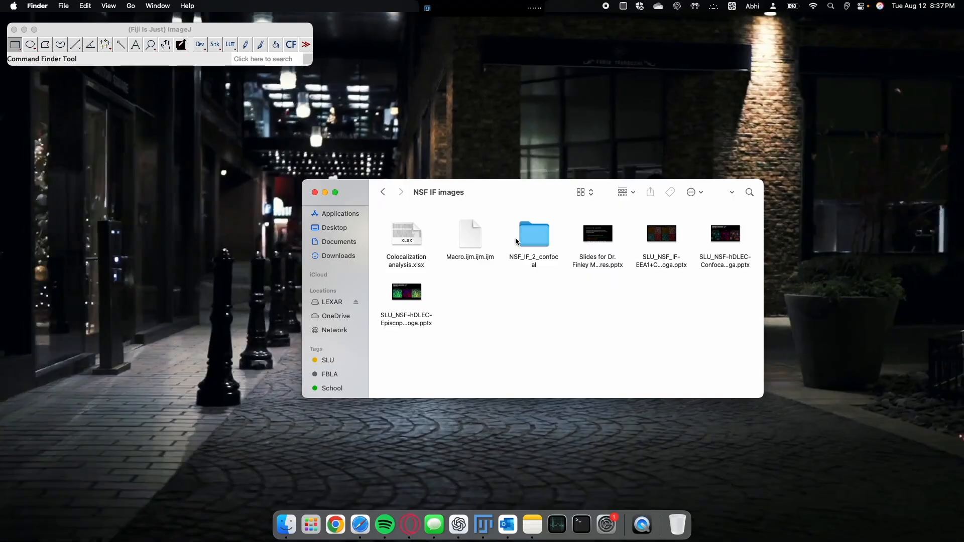
pyautogui.doubleClick(522, 240)
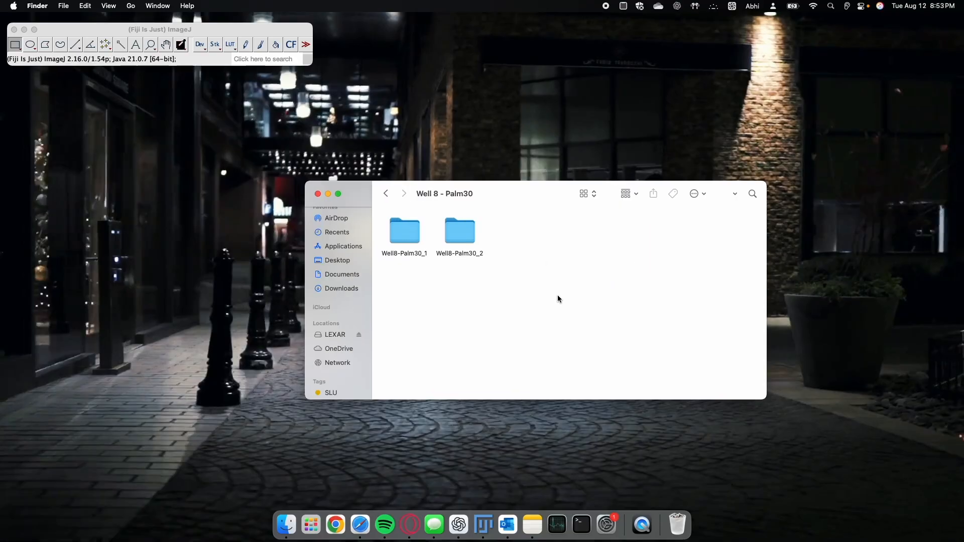
# Create a folder named TestFile-Well8-Palm20 in Well 8 - Palm30 and place it beside the existing folders.
pyautogui.rightClick(558, 297)
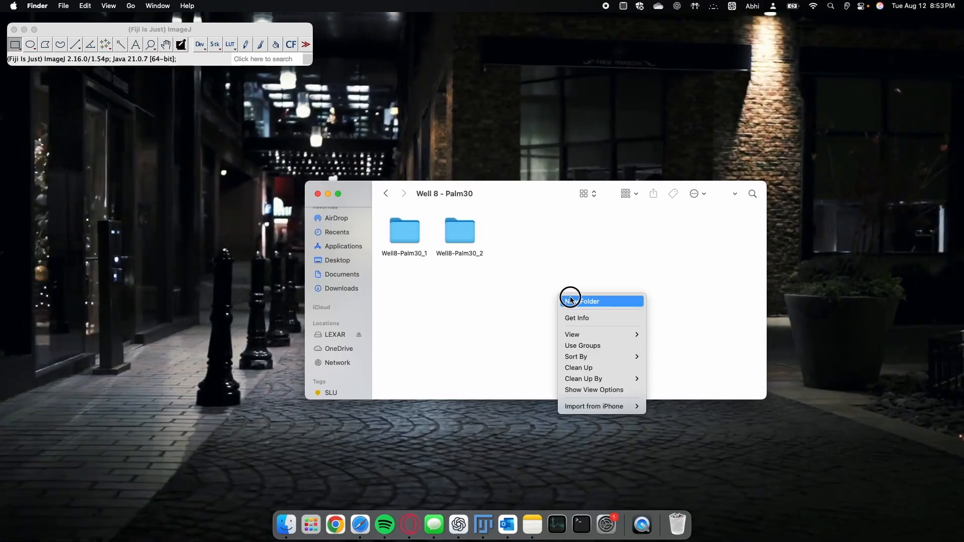
pyautogui.click(571, 300)
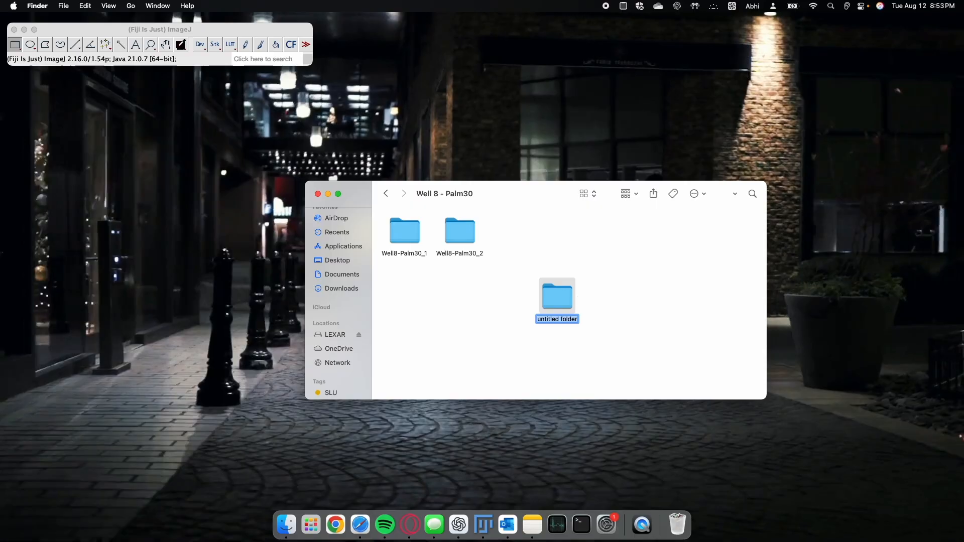
pyautogui.write('TestFIle')
pyautogui.press('BackSpace')
pyautogui.press('BackSpace')
pyautogui.press('BackSpace')
pyautogui.write('ile')
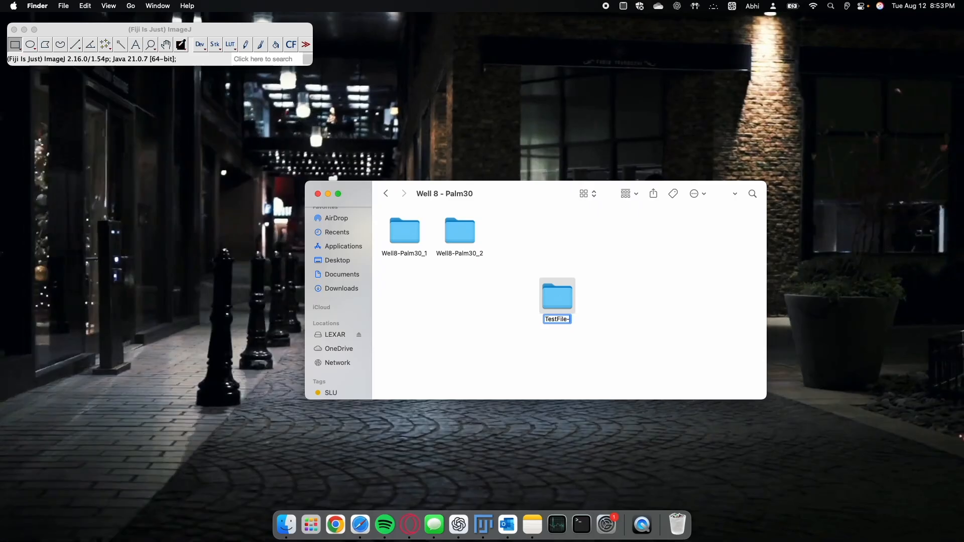
pyautogui.write('-Well8-Palm20')
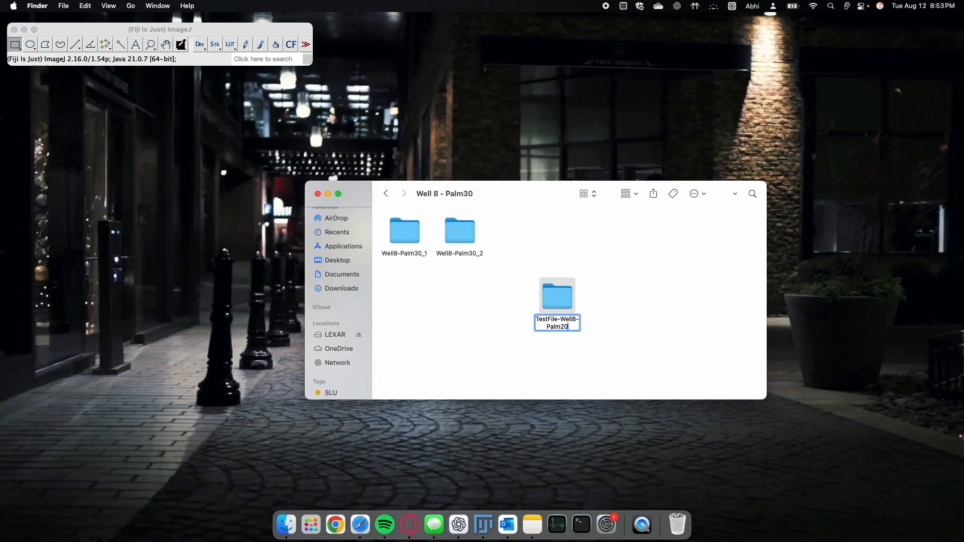
pyautogui.click(478, 307)
pyautogui.moveTo(550, 300); pyautogui.dragTo(517, 240)
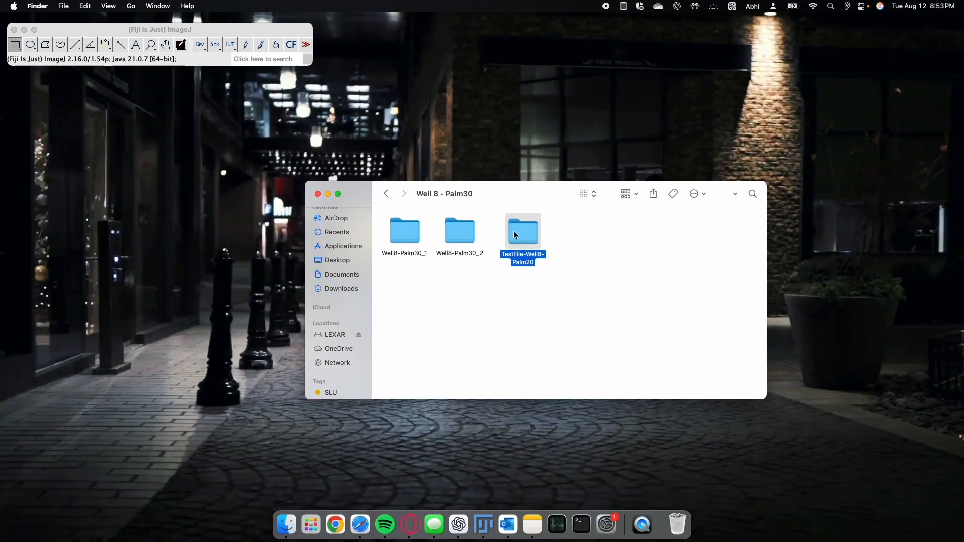
pyautogui.click(506, 317)
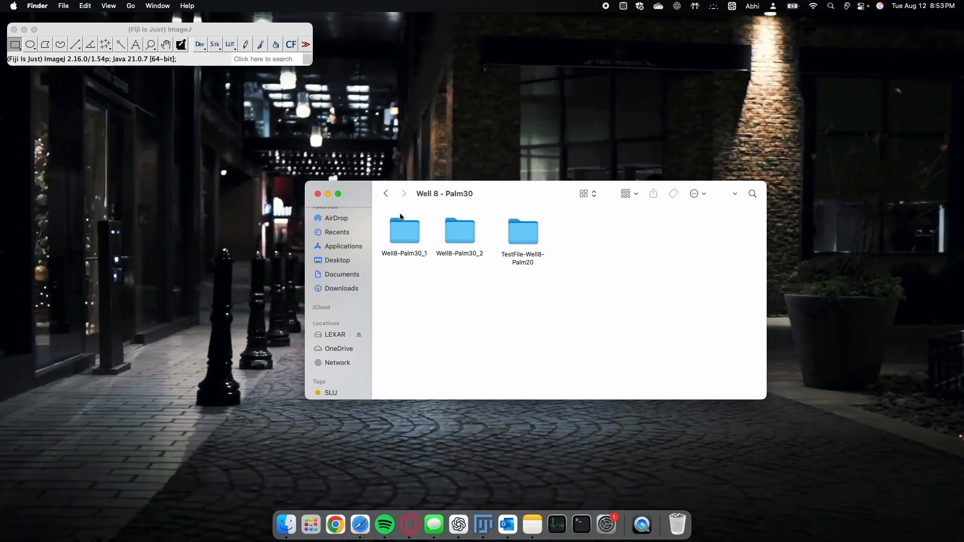
# Go back up to NSF_IF_2_confocal, open Source Images > Images > image files and look through the .ims files.
pyautogui.click(385, 193)
pyautogui.click(385, 193)
pyautogui.doubleClick(516, 231)
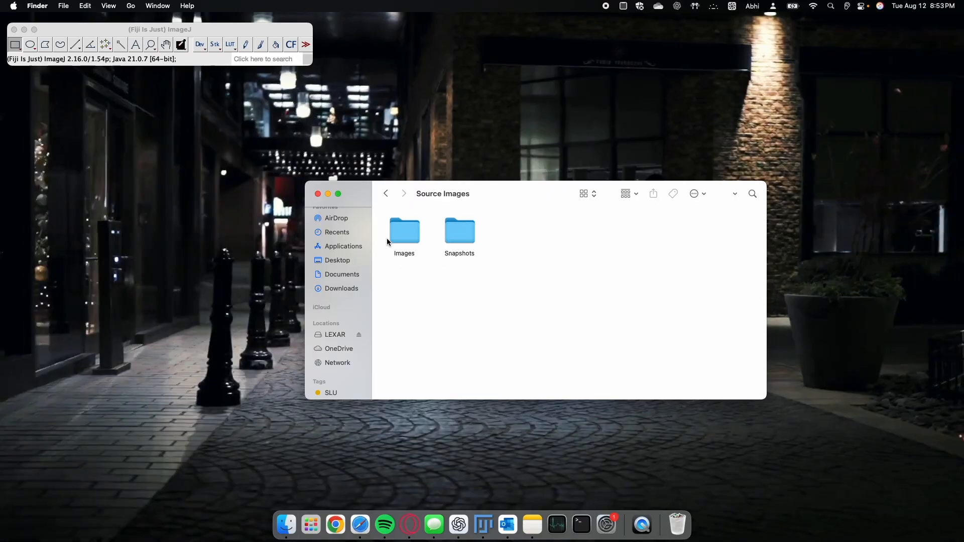
pyautogui.doubleClick(387, 242)
pyautogui.doubleClick(418, 263)
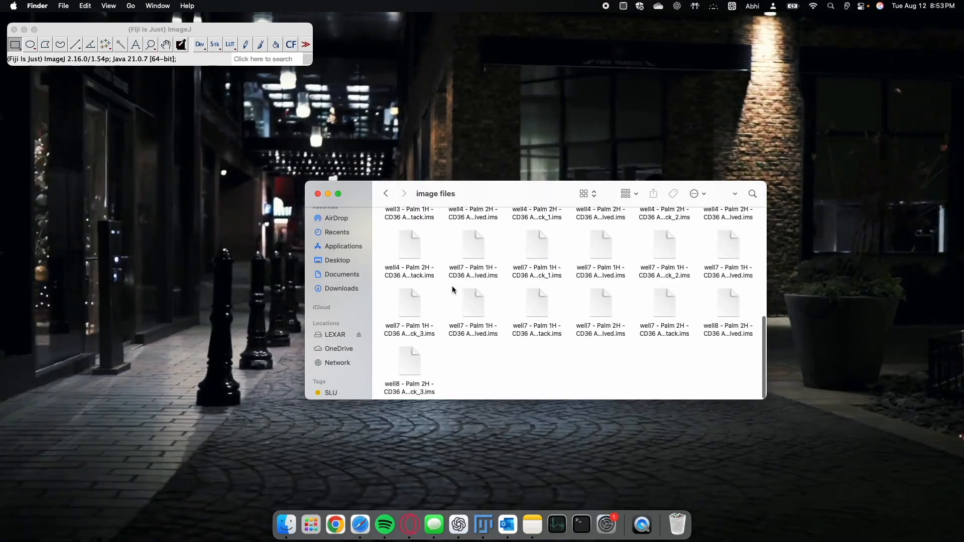
pyautogui.scroll(5, 453, 290)
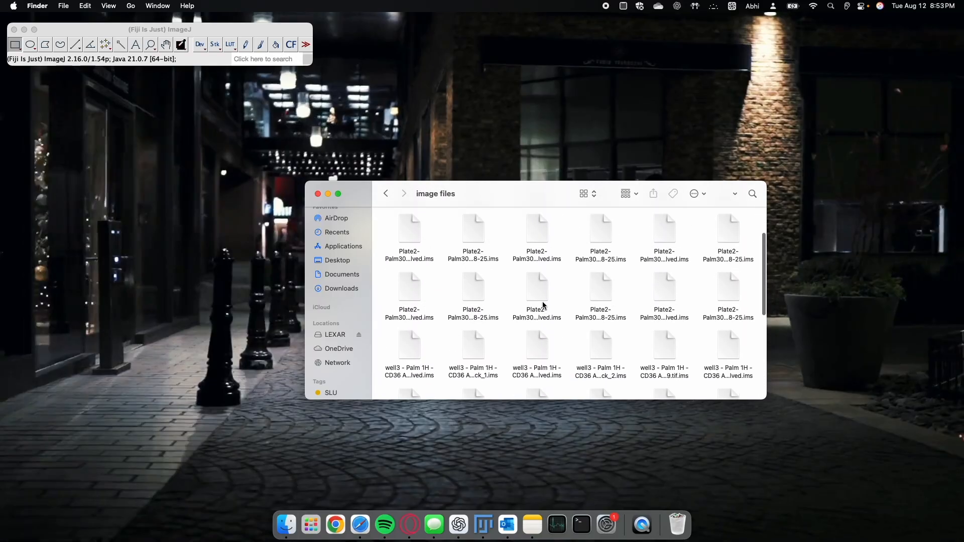
pyautogui.scroll(3, 542, 305)
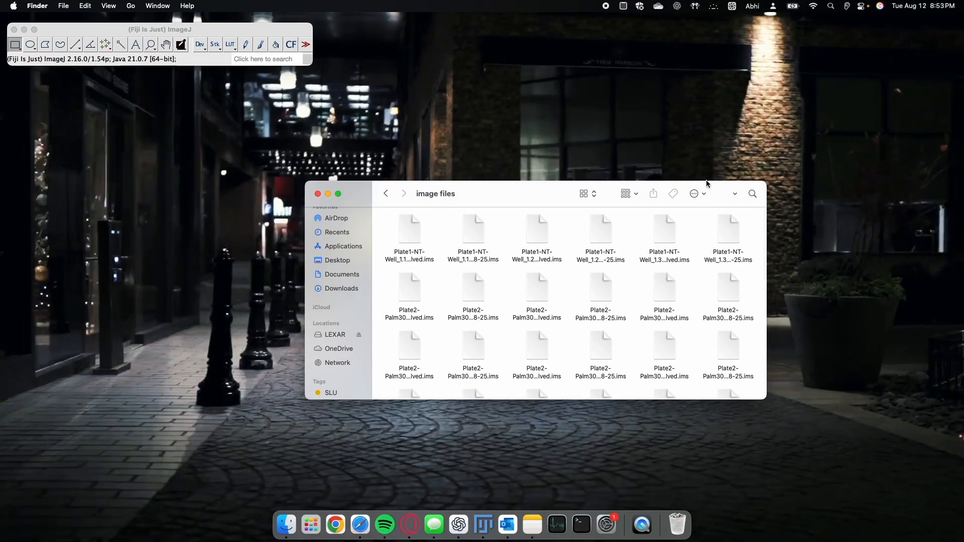
# Show the image files as a list with full file names and select the deconvolved Plate2-Palm30min Well_8.2 .ims file.
pyautogui.click(628, 194)
pyautogui.click(635, 218)
pyautogui.click(588, 194)
pyautogui.click(601, 206)
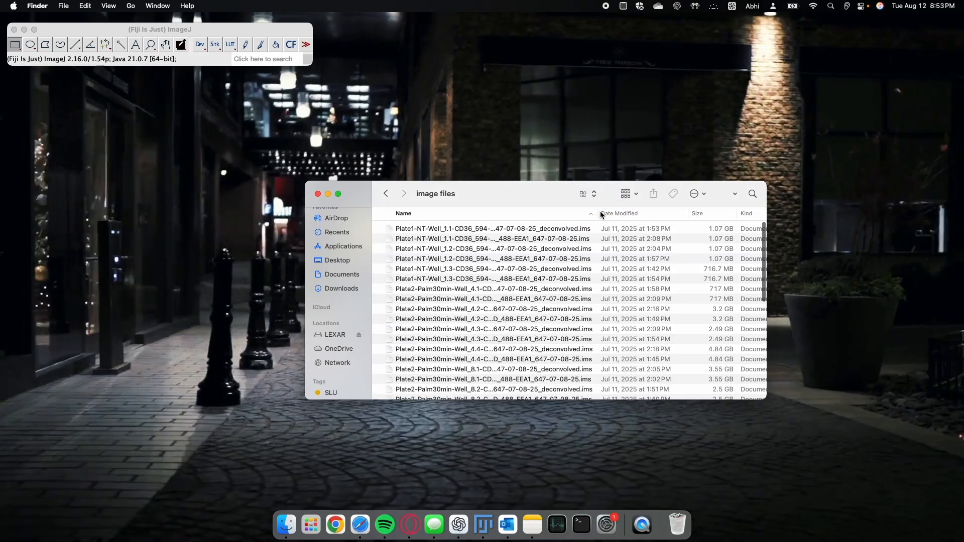
pyautogui.doubleClick(598, 213)
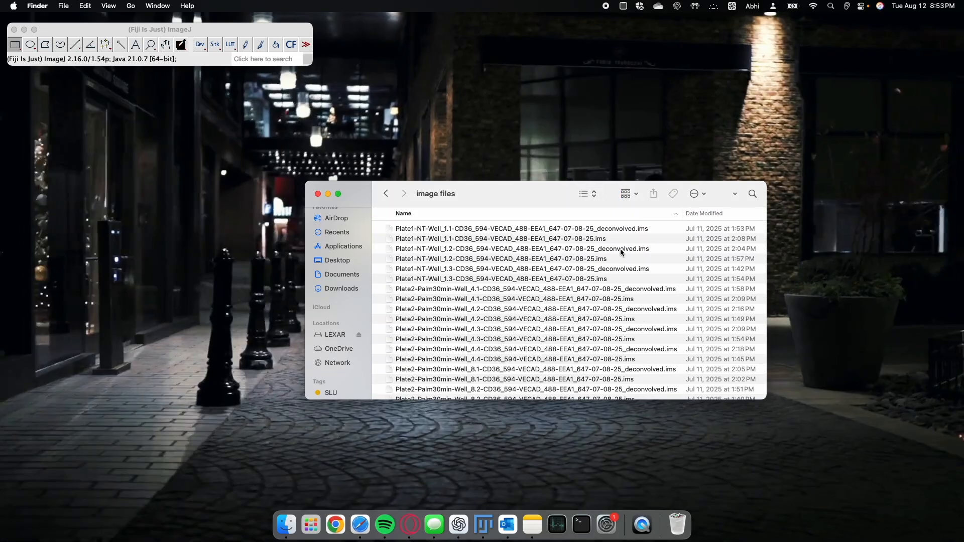
pyautogui.scroll(-2, 426, 370)
pyautogui.click(428, 369)
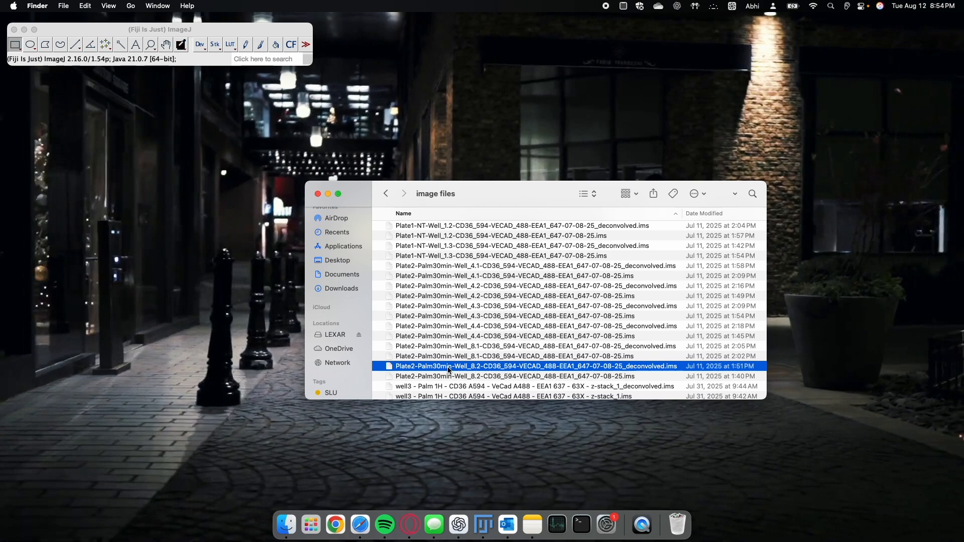
pyautogui.moveTo(494, 371); pyautogui.dragTo(153, 64)
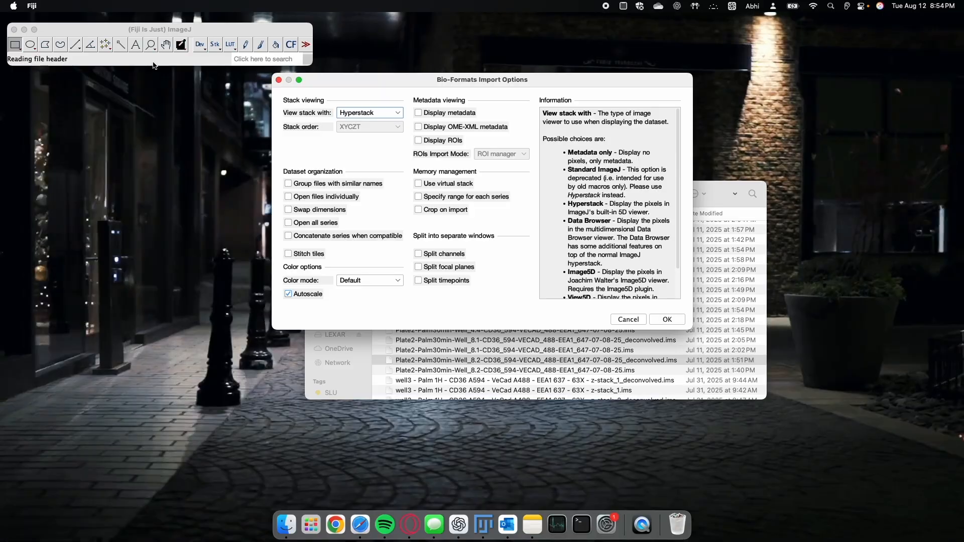
pyautogui.click(628, 319)
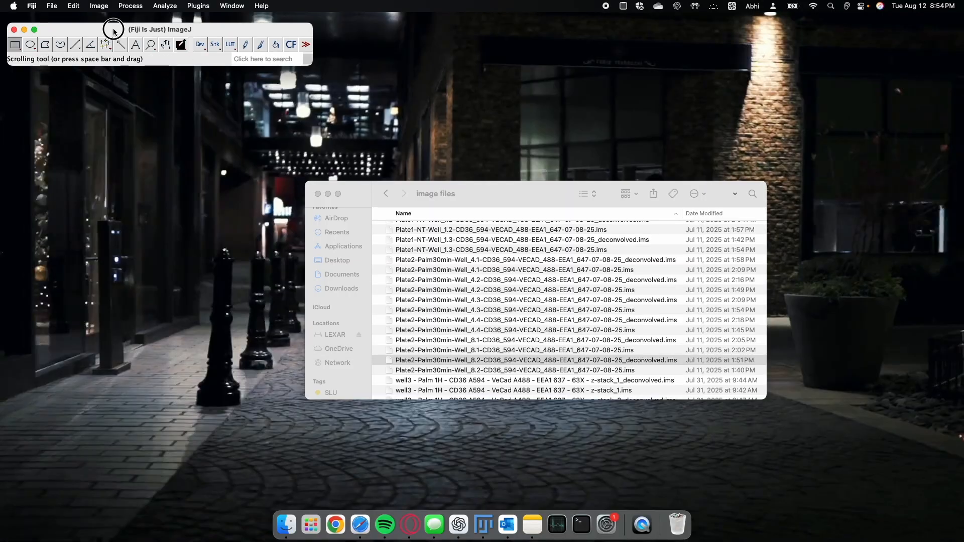
pyautogui.click(52, 6)
pyautogui.click(59, 32)
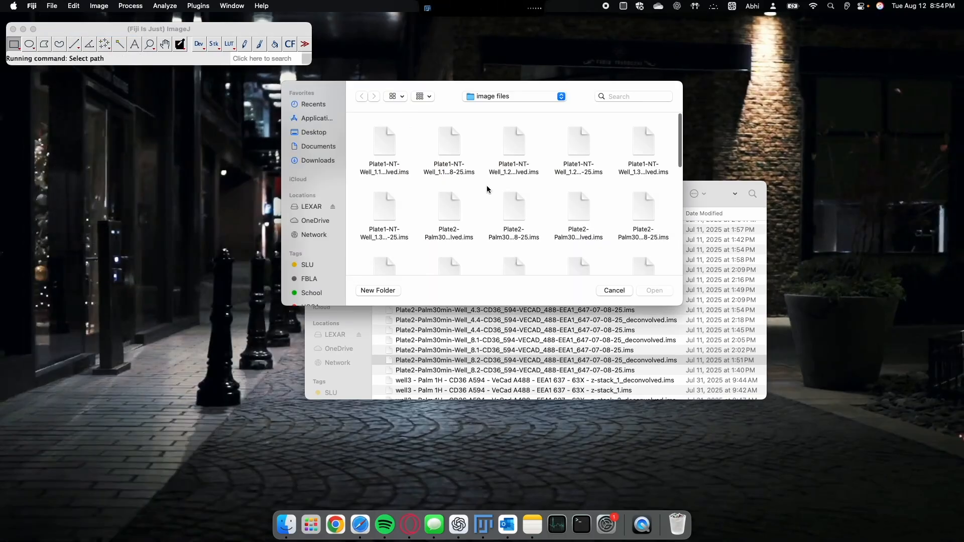
pyautogui.click(404, 97)
pyautogui.click(423, 95)
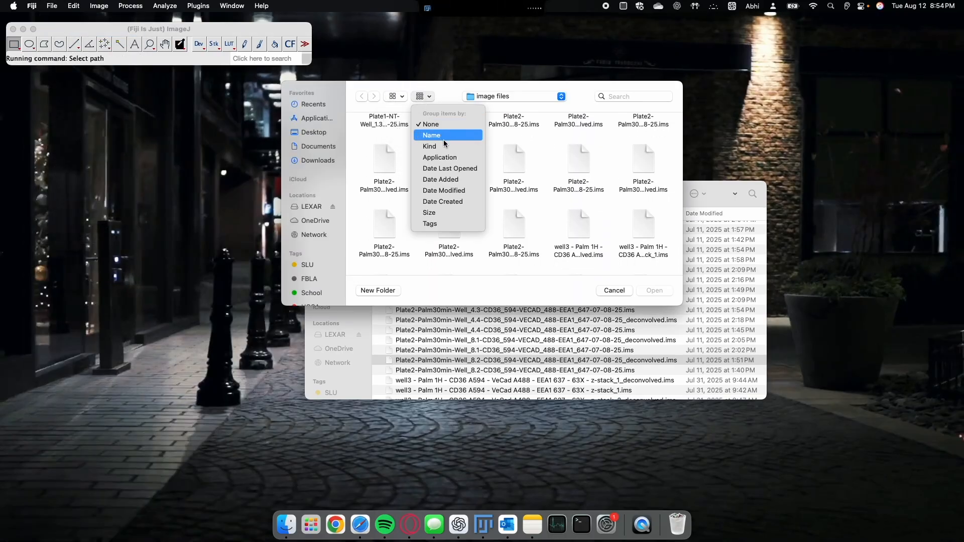
pyautogui.click(613, 291)
pyautogui.click(614, 291)
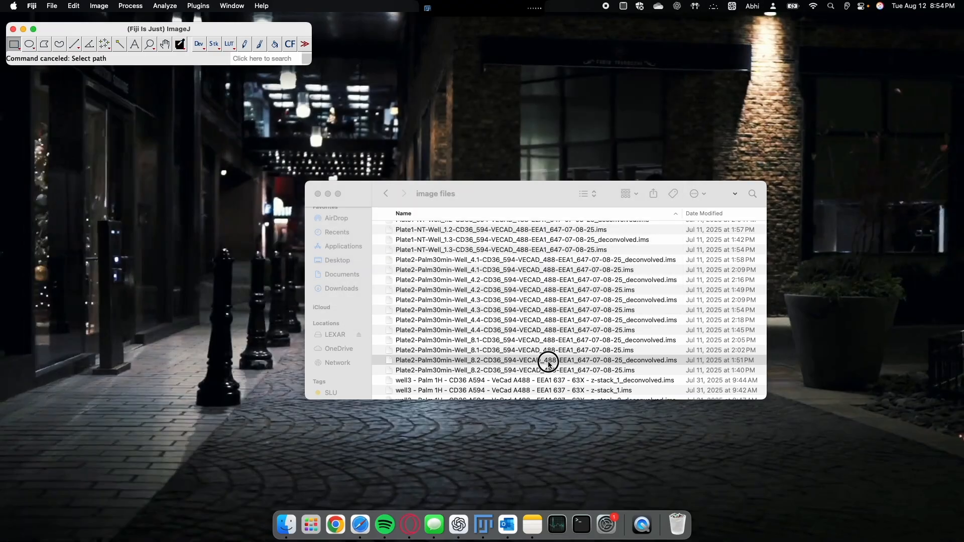
# Import the deconvolved Well_8.2 .ims file into Fiji as an autoscaled Hyperstack, loading only Series 1 at 2048 x 2048.
pyautogui.moveTo(550, 361); pyautogui.dragTo(172, 56)
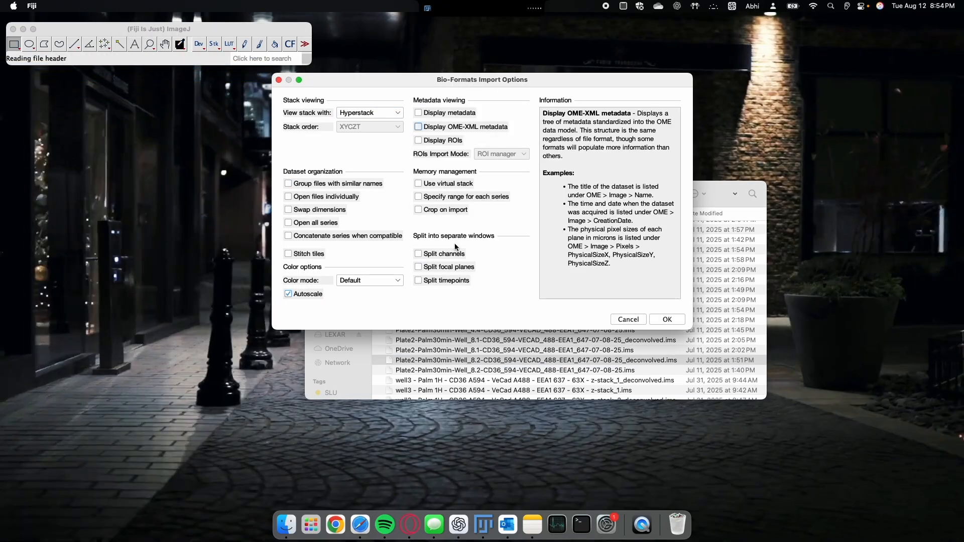
pyautogui.click(667, 320)
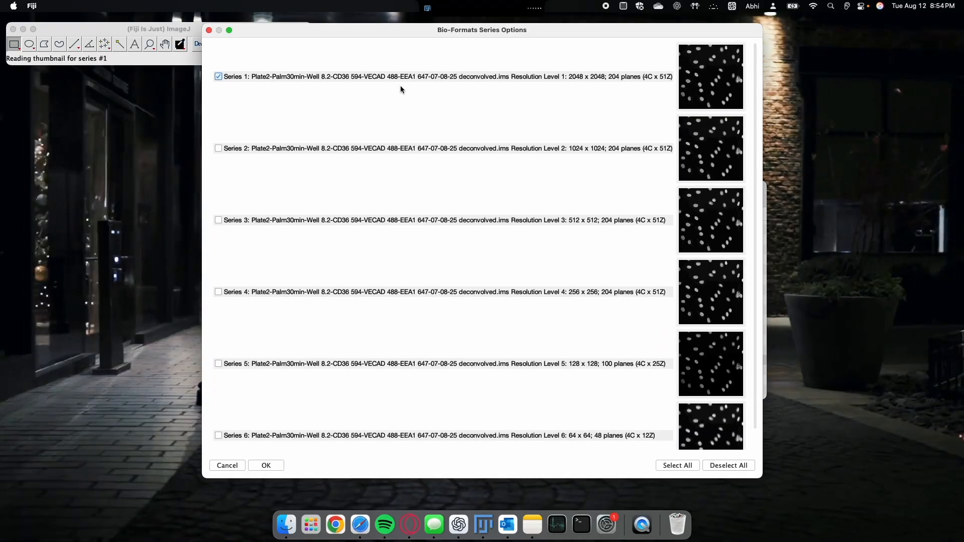
pyautogui.scroll(-2, 486, 215)
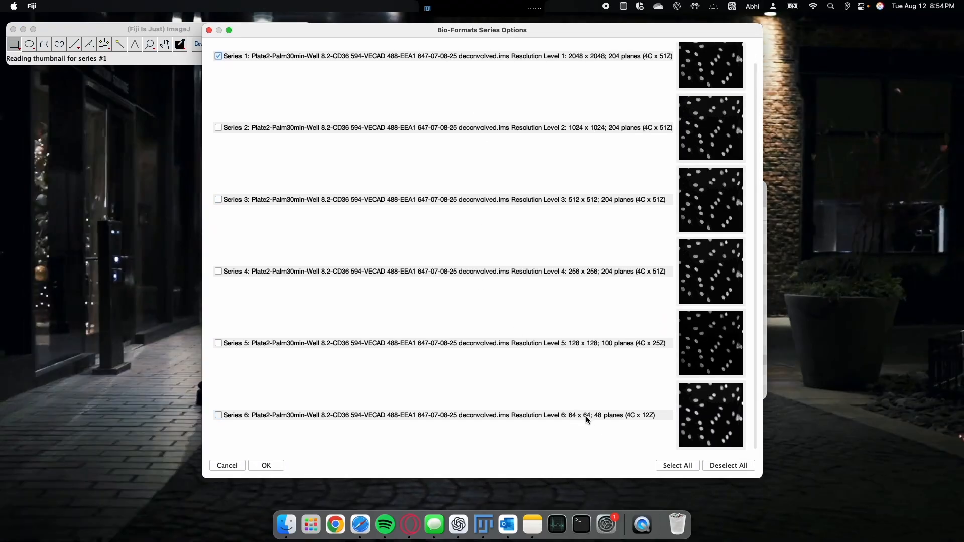
pyautogui.scroll(2, 592, 251)
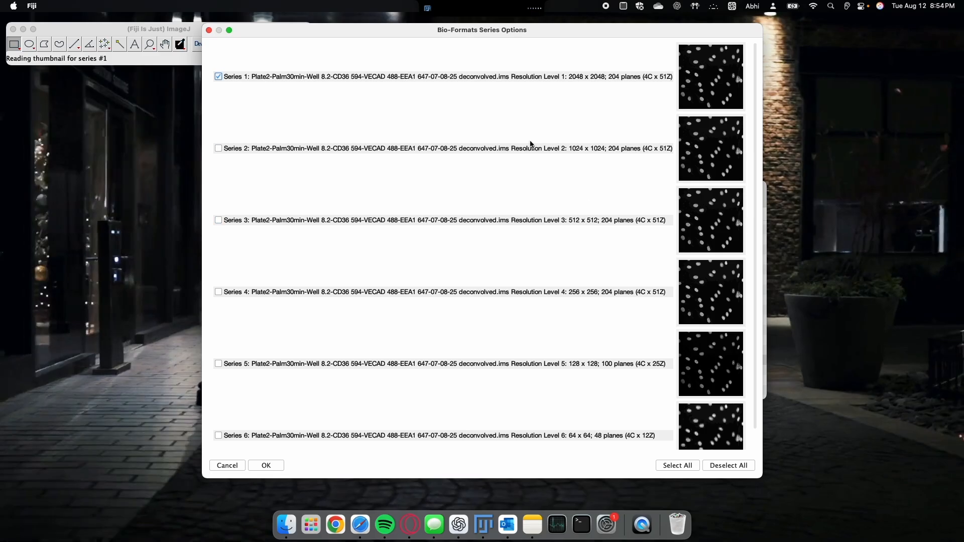
pyautogui.click(266, 465)
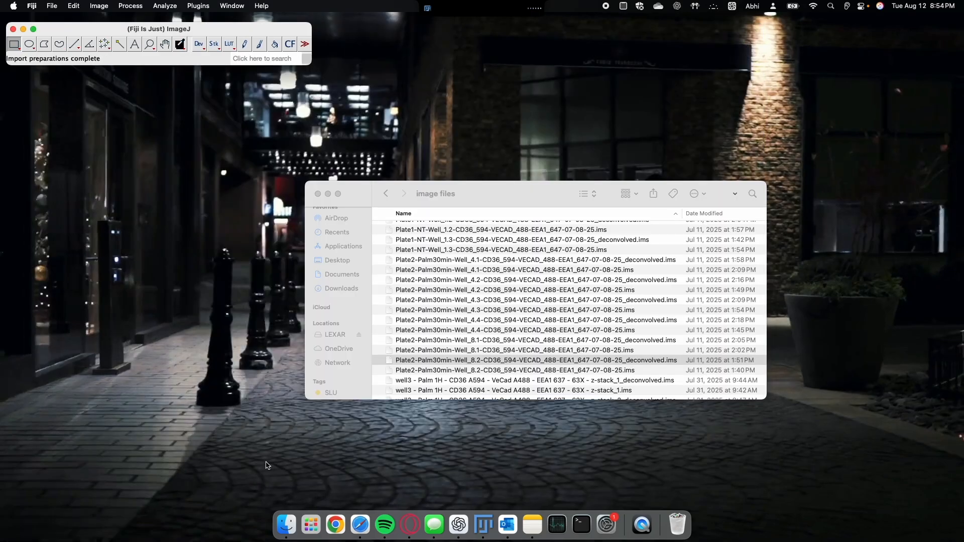
# Close the image files folder window and place the imported image clear of the Fiji toolbar.
pyautogui.hscroll(5, 664, 348)
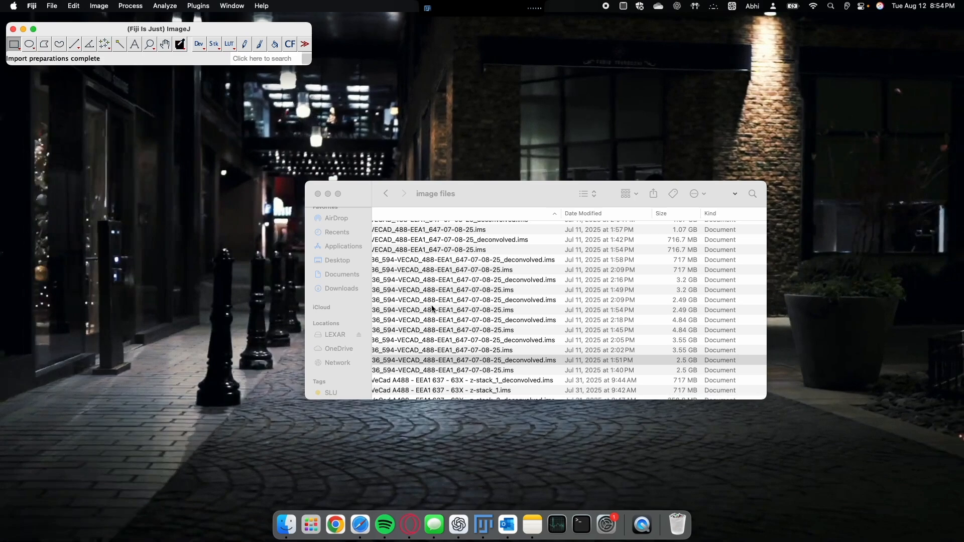
pyautogui.moveTo(430, 187); pyautogui.dragTo(603, 148)
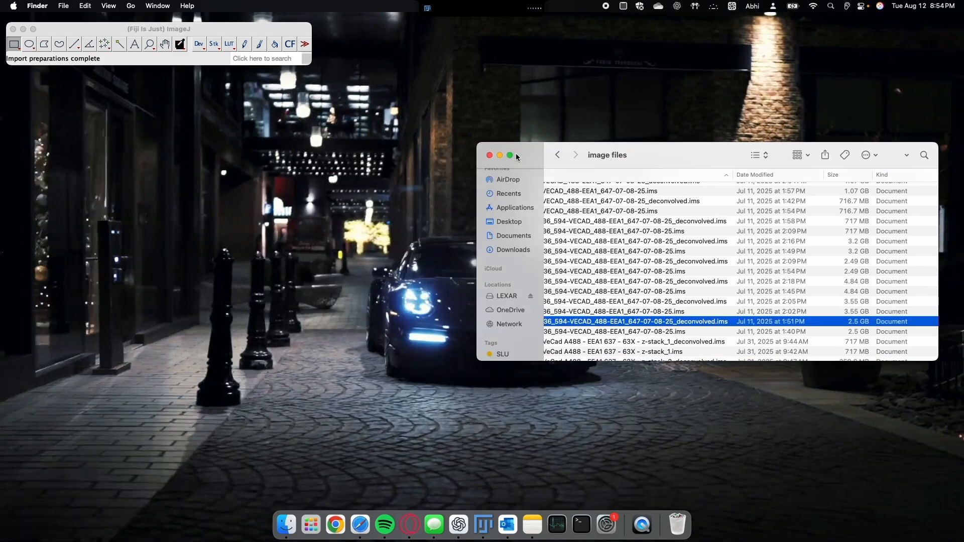
pyautogui.click(491, 155)
pyautogui.moveTo(214, 76); pyautogui.dragTo(558, 70)
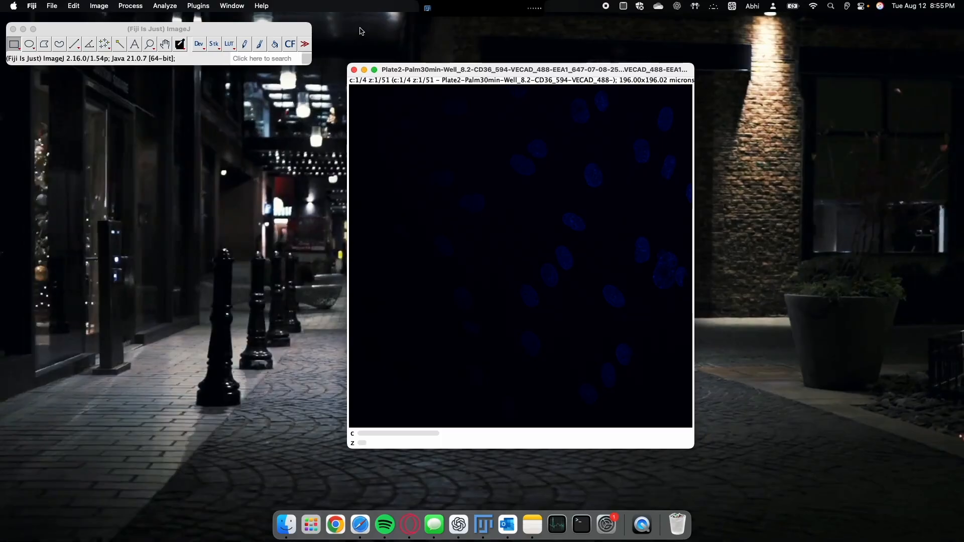
pyautogui.moveTo(432, 69); pyautogui.dragTo(439, 62)
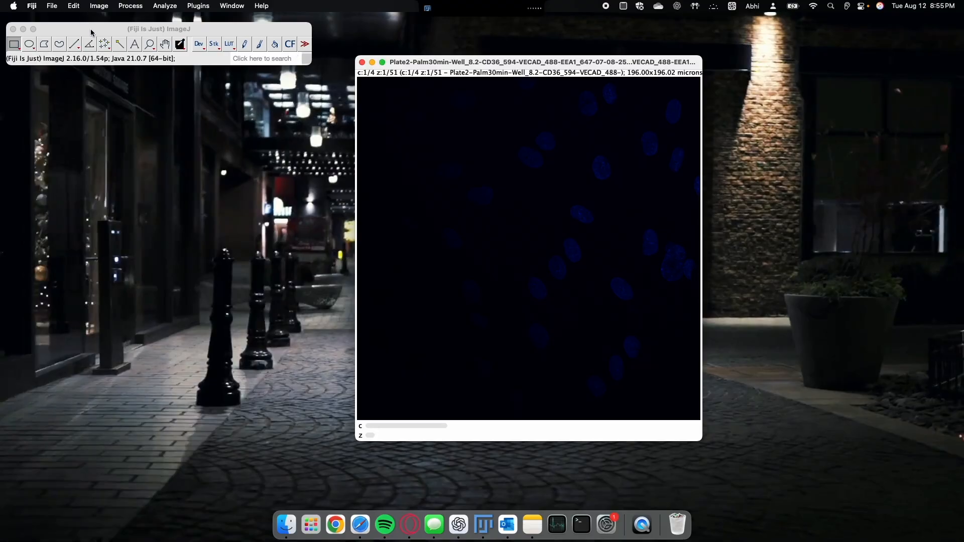
# Use the Channels Tool to set Channel 4 of the image stack to Grays.
pyautogui.click(137, 31)
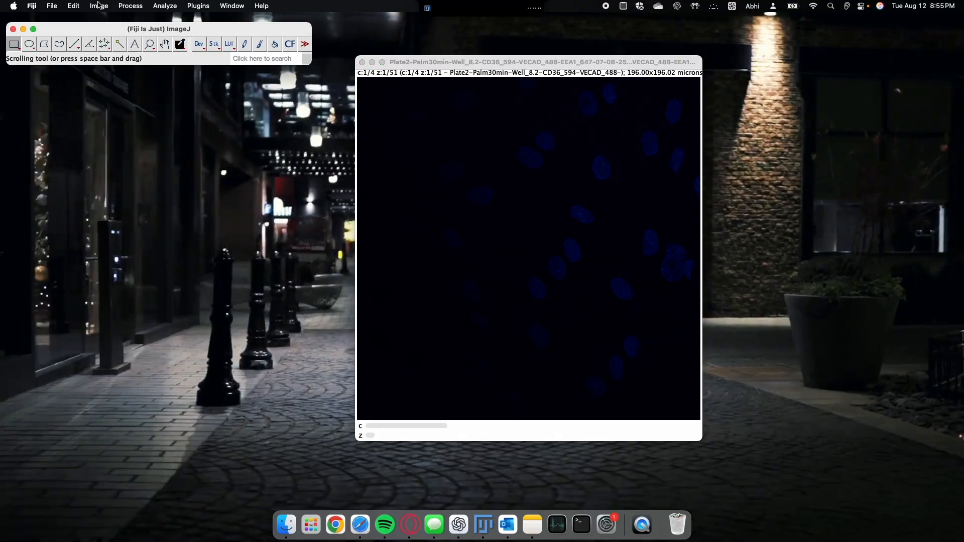
pyautogui.click(99, 6)
pyautogui.moveTo(113, 73)
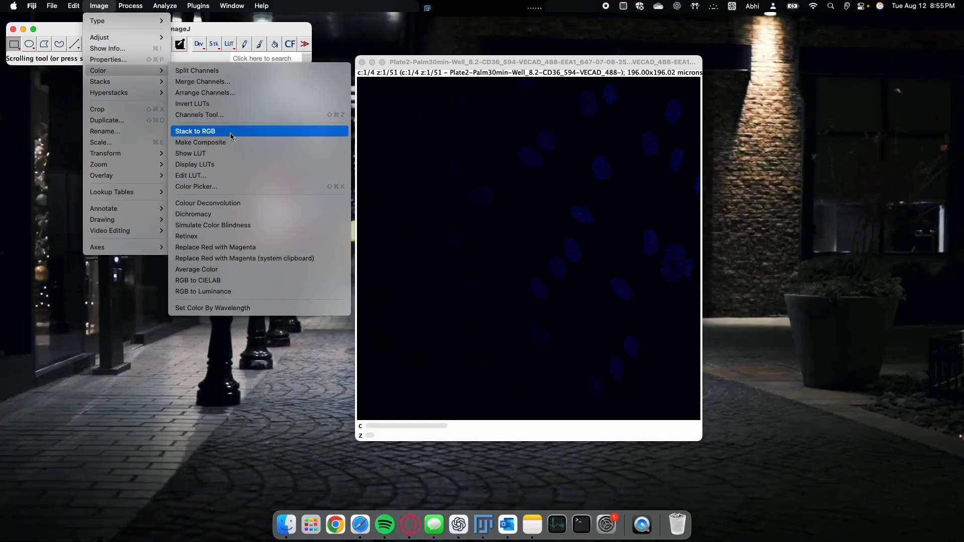
pyautogui.click(233, 118)
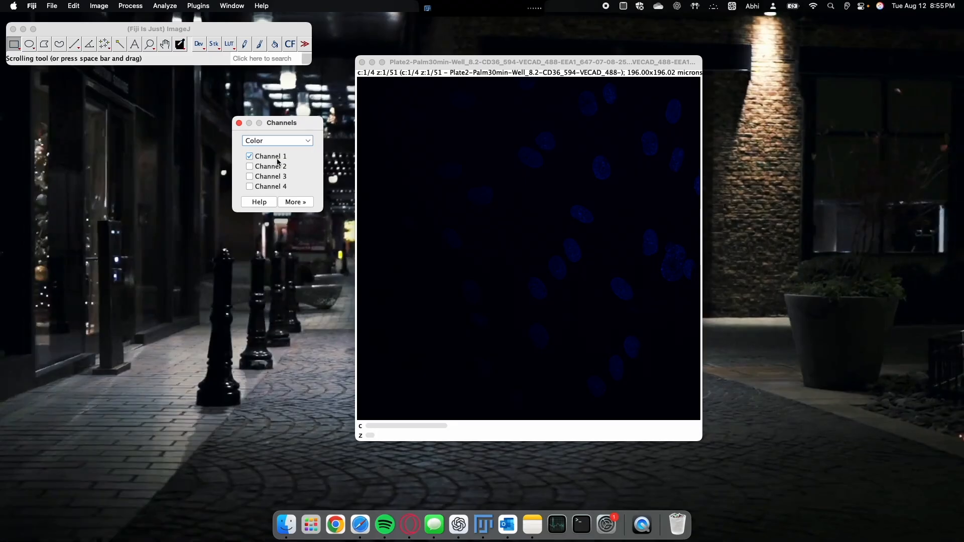
pyautogui.click(268, 187)
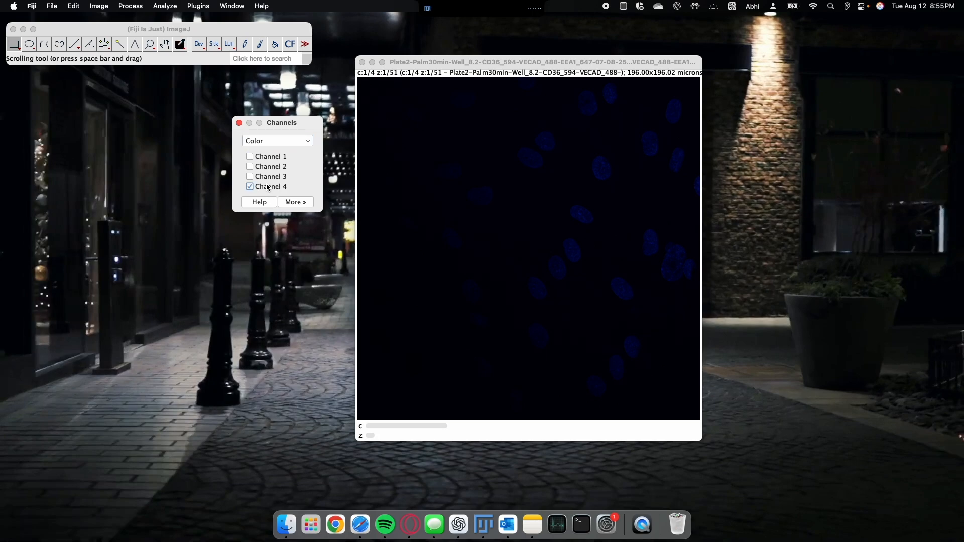
pyautogui.click(295, 201)
pyautogui.click(283, 260)
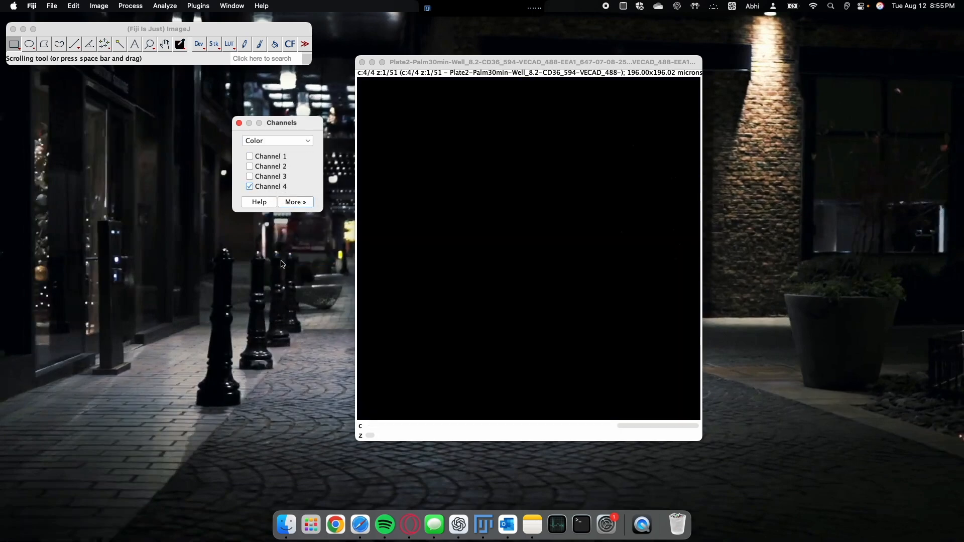
# View Channels 3, 2 and 1 in turn to check their colors, and close the Channels Tool.
pyautogui.click(276, 177)
pyautogui.click(275, 166)
pyautogui.click(275, 157)
pyautogui.click(296, 202)
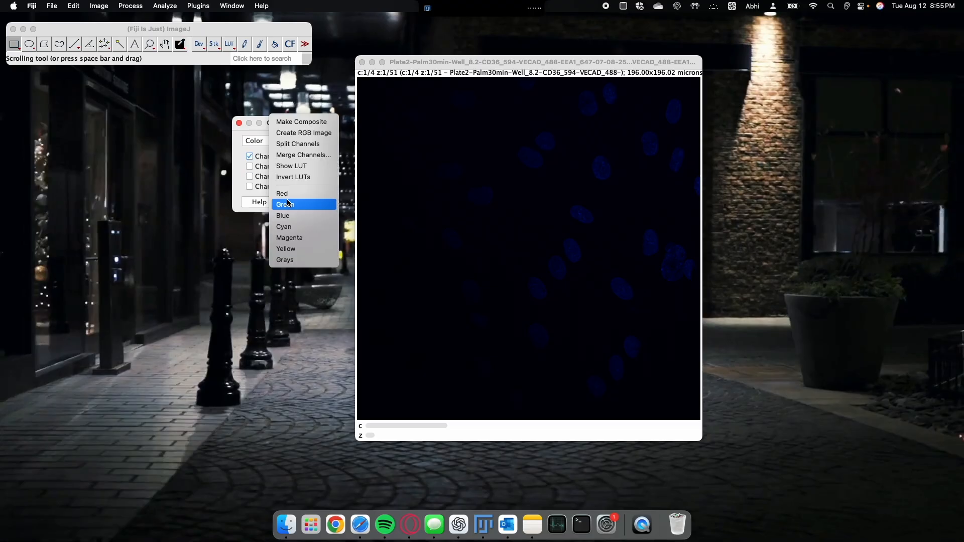
pyautogui.click(238, 174)
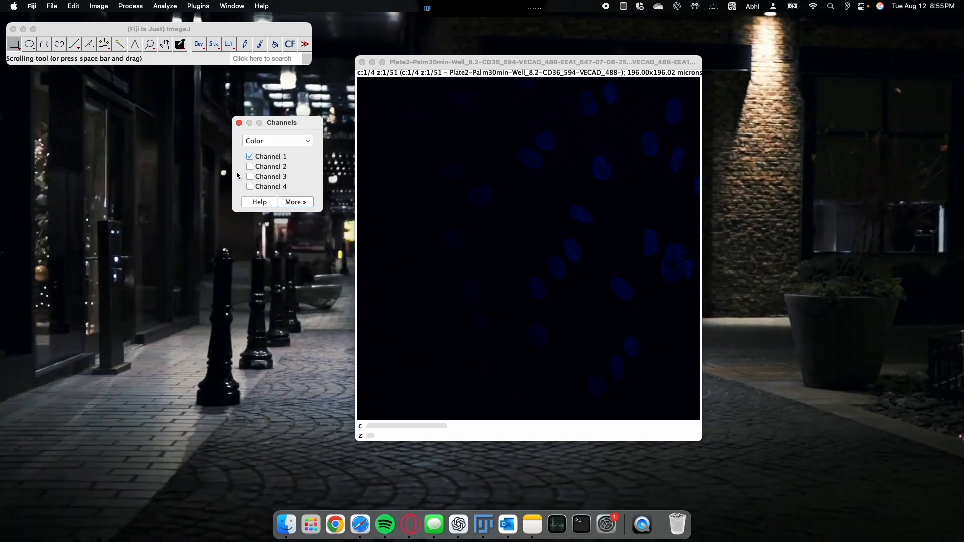
pyautogui.click(239, 123)
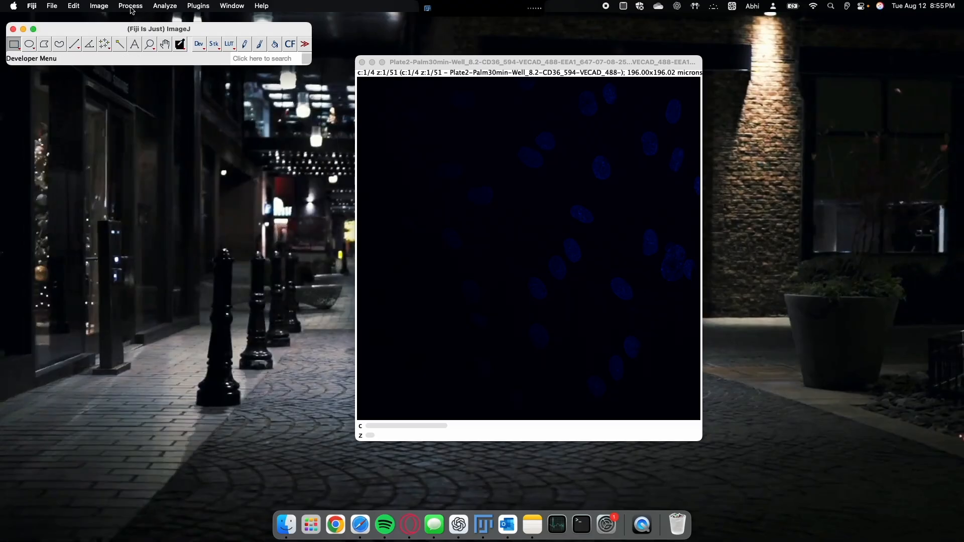
# Create an Average Intensity Z projection of slices 1 to 51, close the original stack and move the projection clear of the toolbar.
pyautogui.click(99, 6)
pyautogui.moveTo(118, 92)
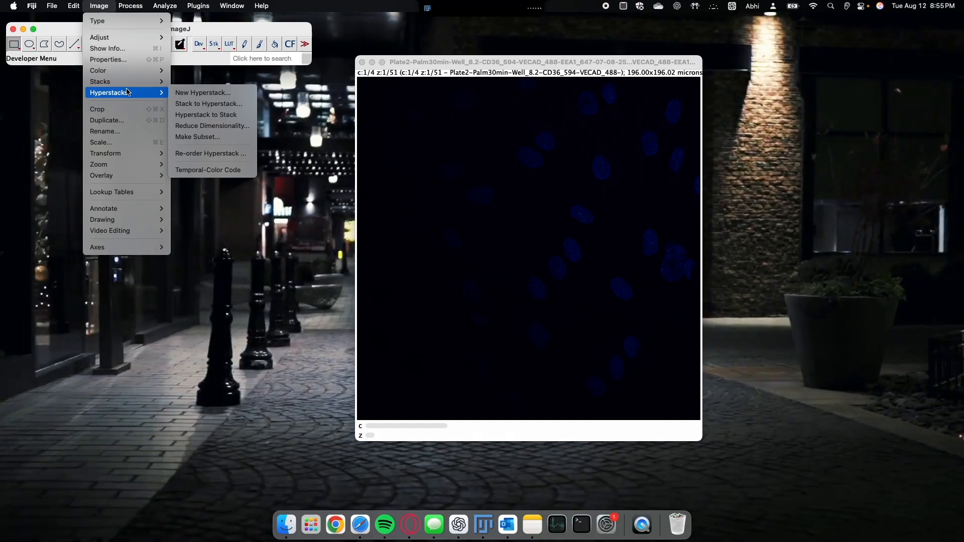
pyautogui.moveTo(124, 20)
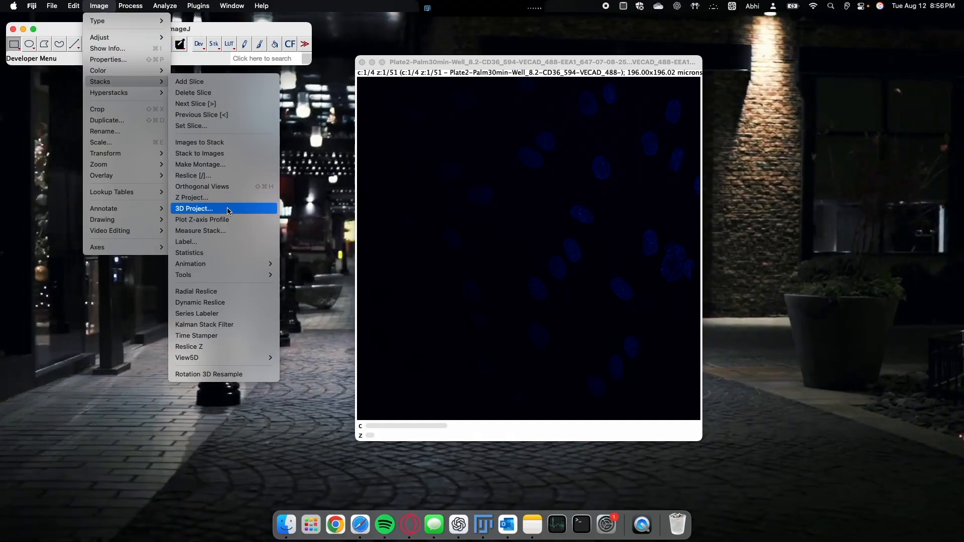
pyautogui.click(230, 200)
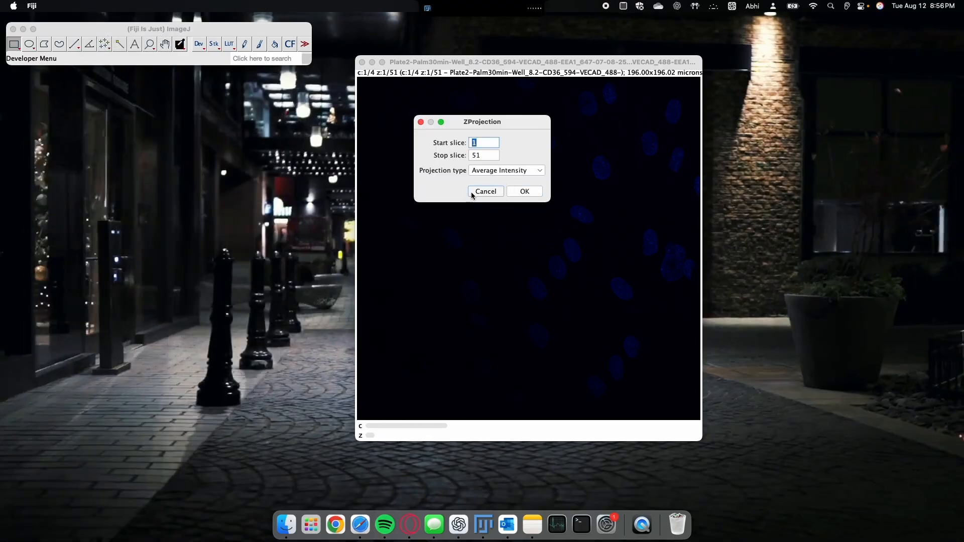
pyautogui.click(524, 192)
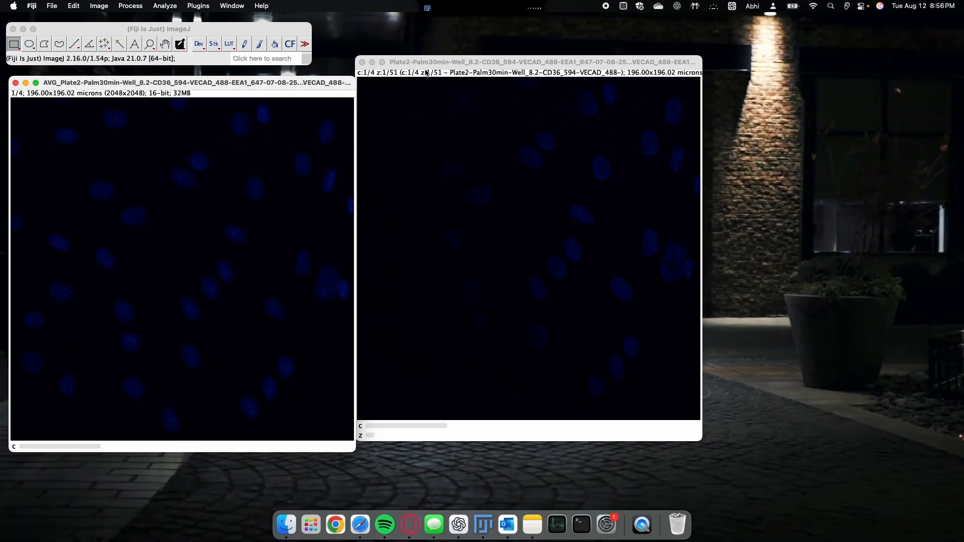
pyautogui.click(364, 62)
pyautogui.moveTo(316, 83); pyautogui.dragTo(648, 74)
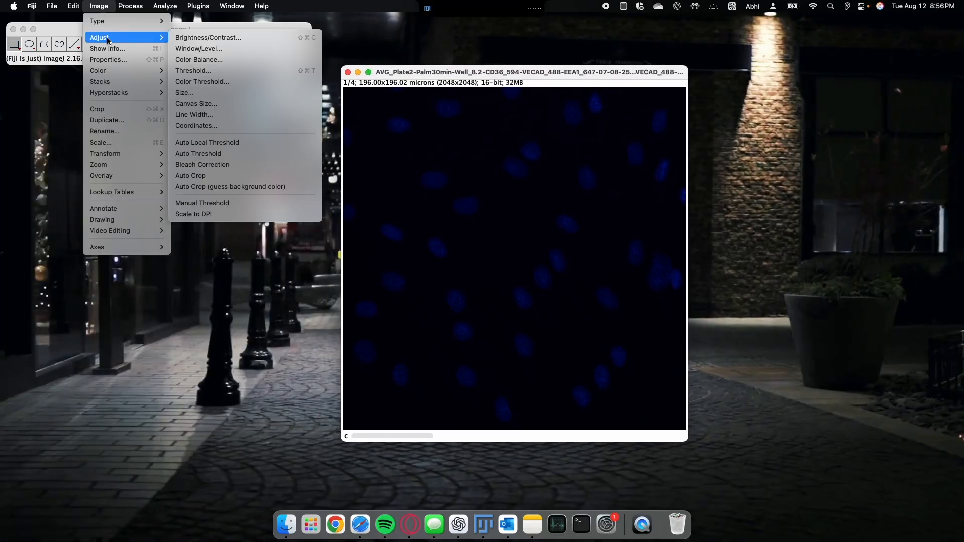
# Apply automatic brightness/contrast to each of the projection's four channels.
pyautogui.click(221, 37)
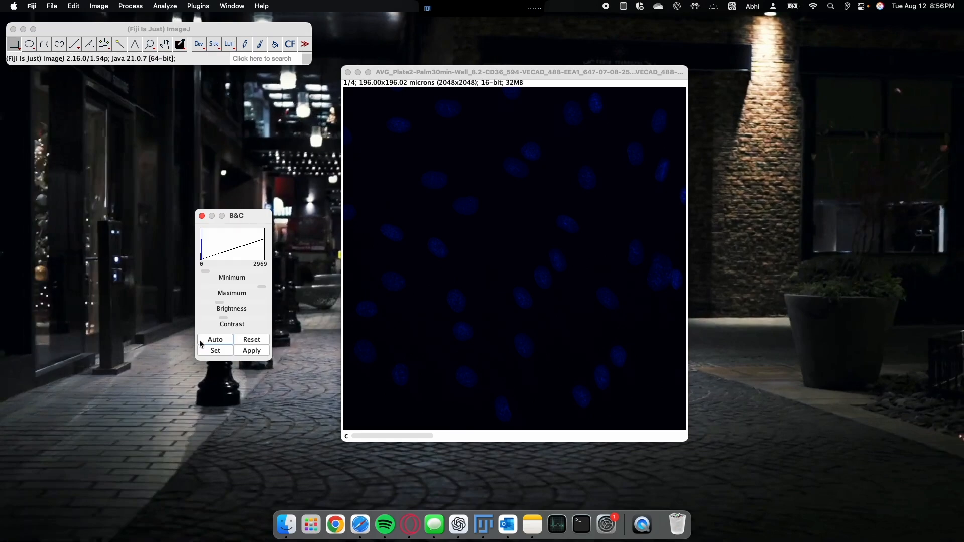
pyautogui.click(209, 343)
pyautogui.click(409, 436)
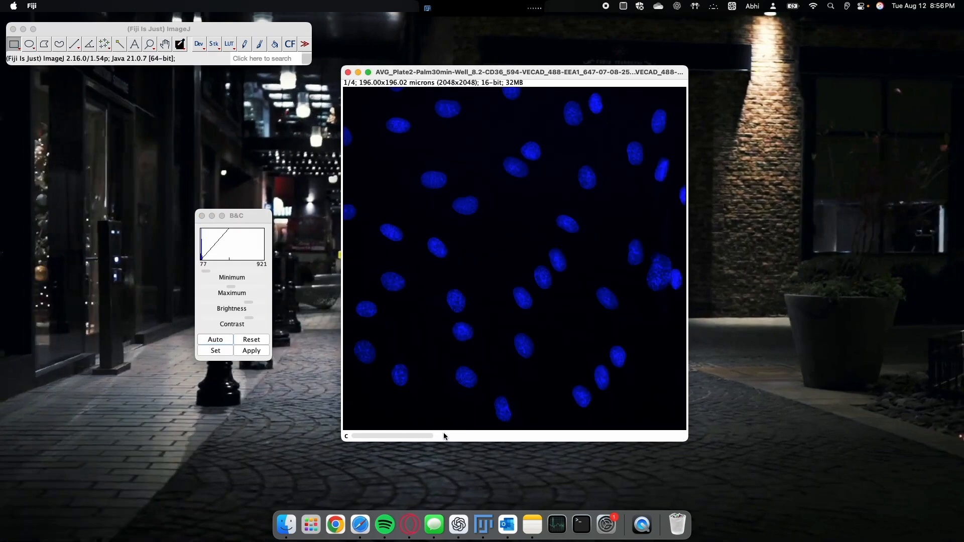
pyautogui.click(477, 437)
pyautogui.click(215, 340)
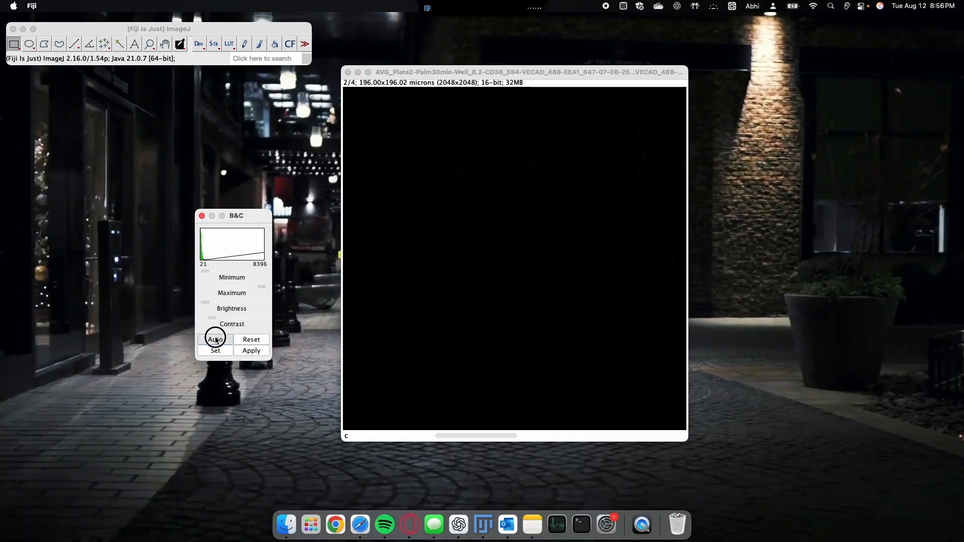
pyautogui.click(520, 436)
pyautogui.click(520, 436)
pyautogui.click(215, 339)
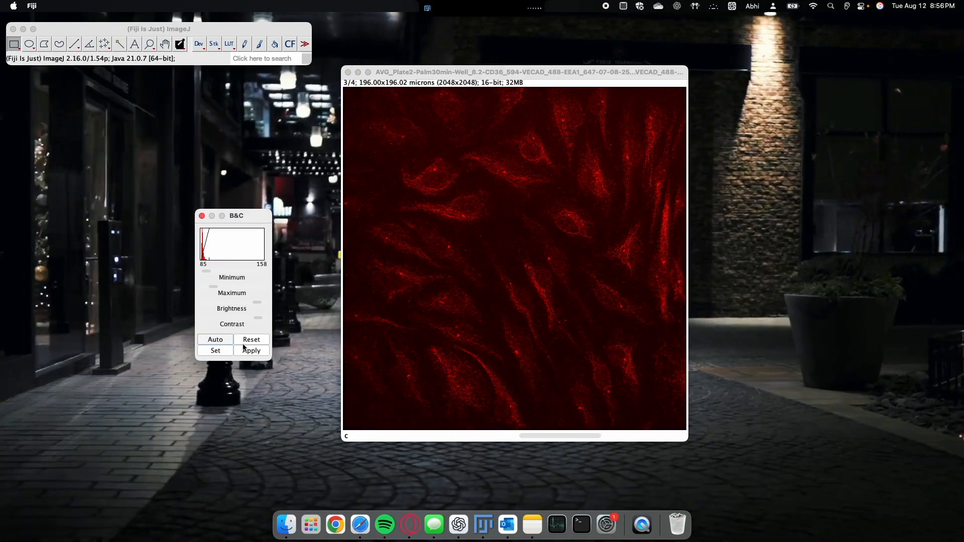
pyautogui.click(539, 437)
pyautogui.click(215, 340)
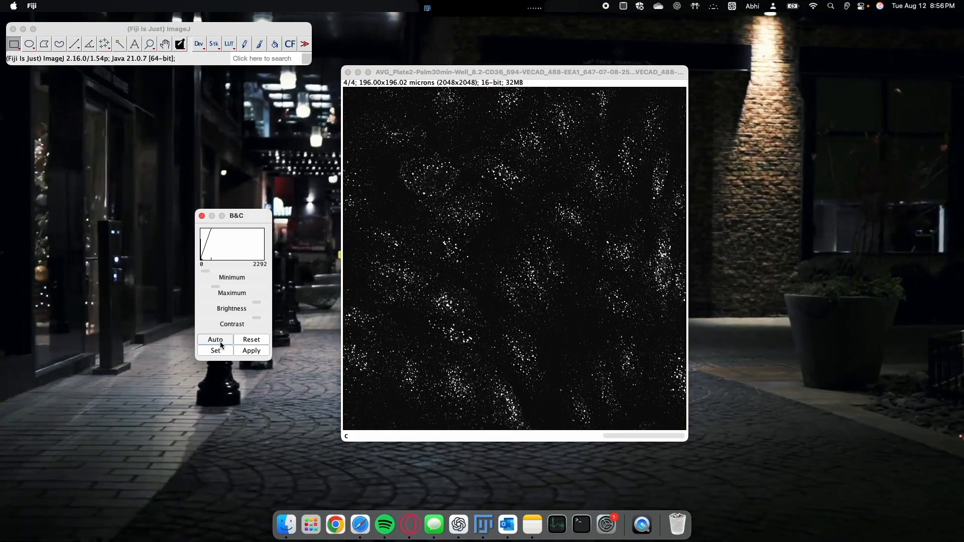
# Adjust channel 3 of the projection to a display minimum of 89 and maximum of 177, and switch to channel 2.
pyautogui.press('Left')
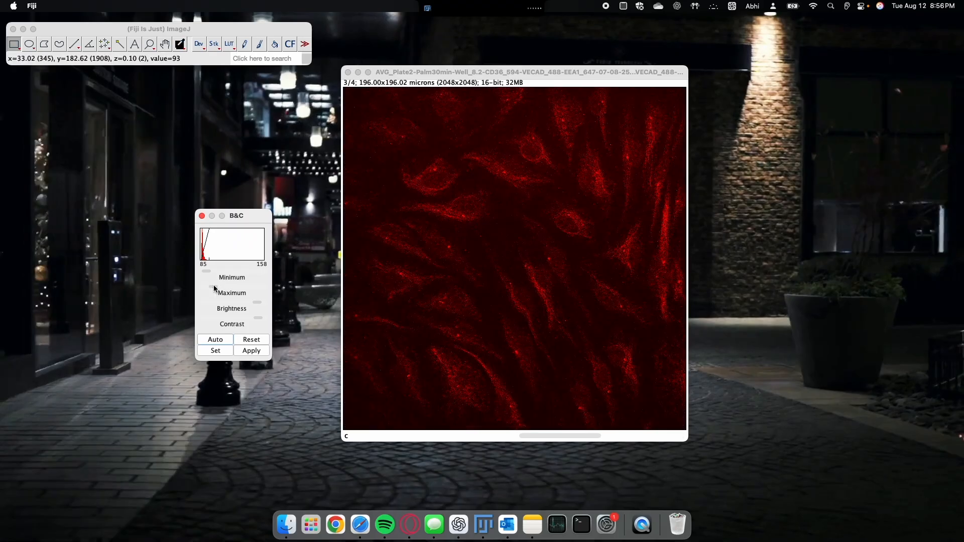
pyautogui.moveTo(214, 287); pyautogui.dragTo(208, 271)
pyautogui.click(513, 437)
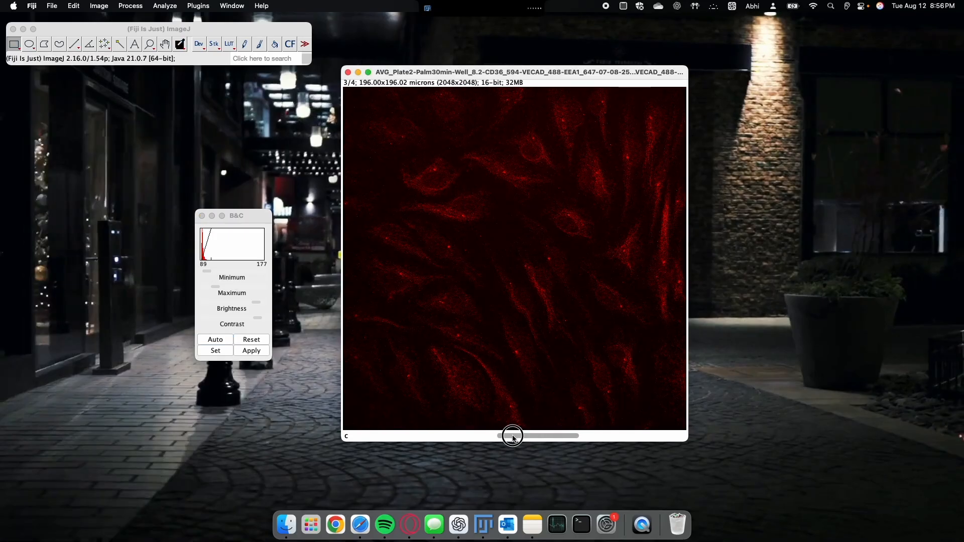
pyautogui.moveTo(514, 437); pyautogui.dragTo(457, 435)
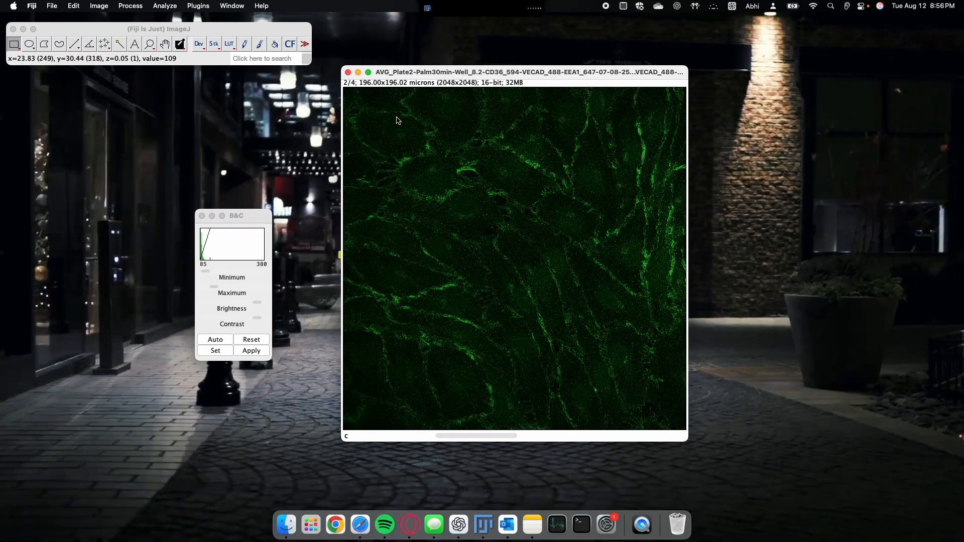
pyautogui.moveTo(463, 72); pyautogui.dragTo(510, 71)
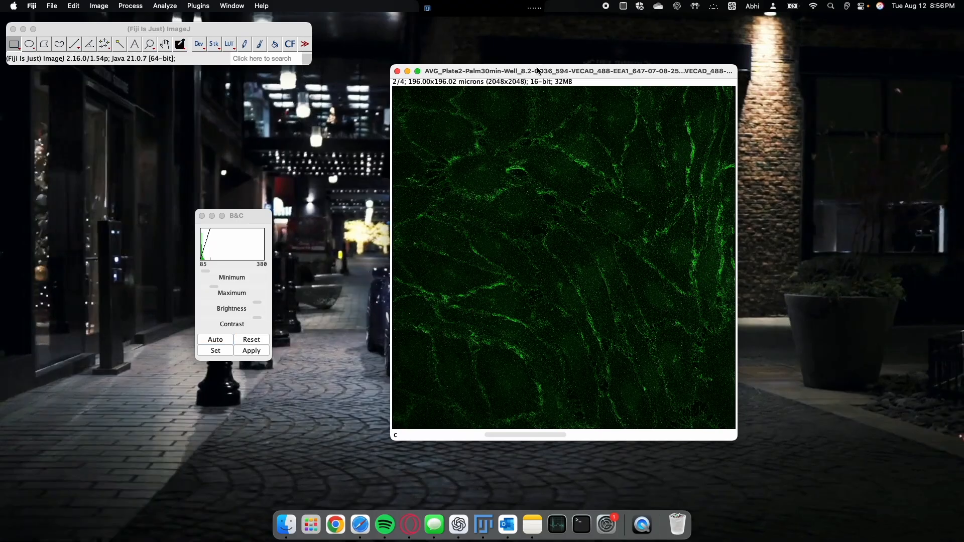
pyautogui.click(178, 29)
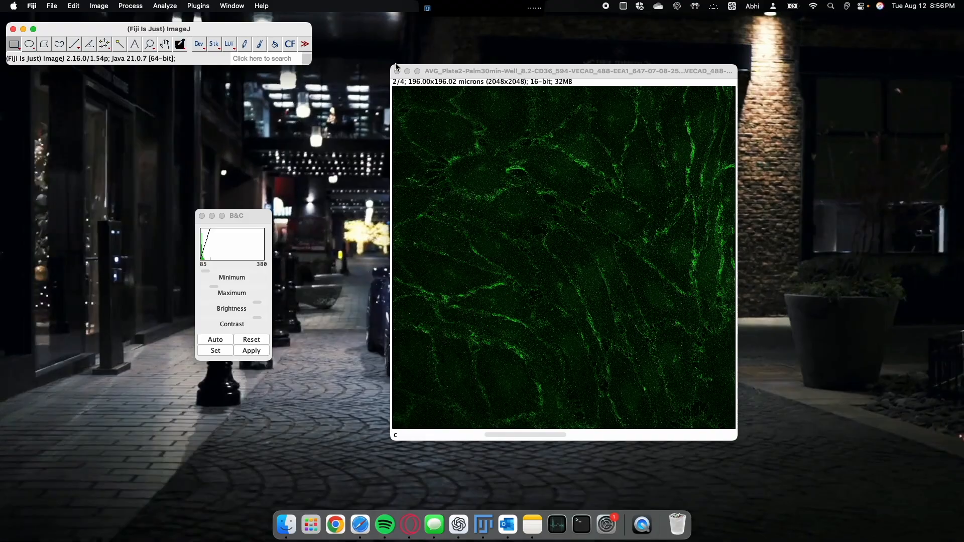
pyautogui.click(495, 72)
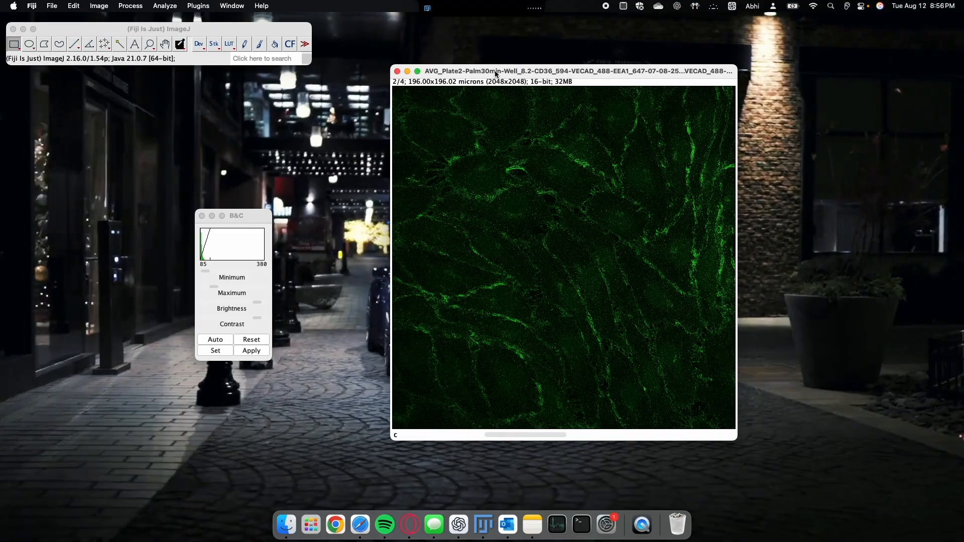
pyautogui.click(249, 30)
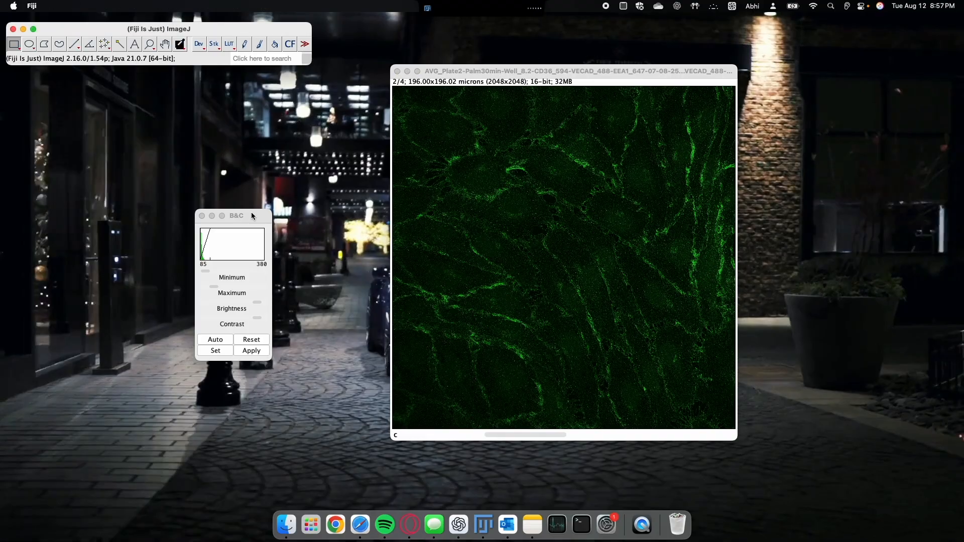
# Try out assigning shortcut g to the Z Project command, cancel without adding it, and review the existing shortcuts.
pyautogui.click(199, 5)
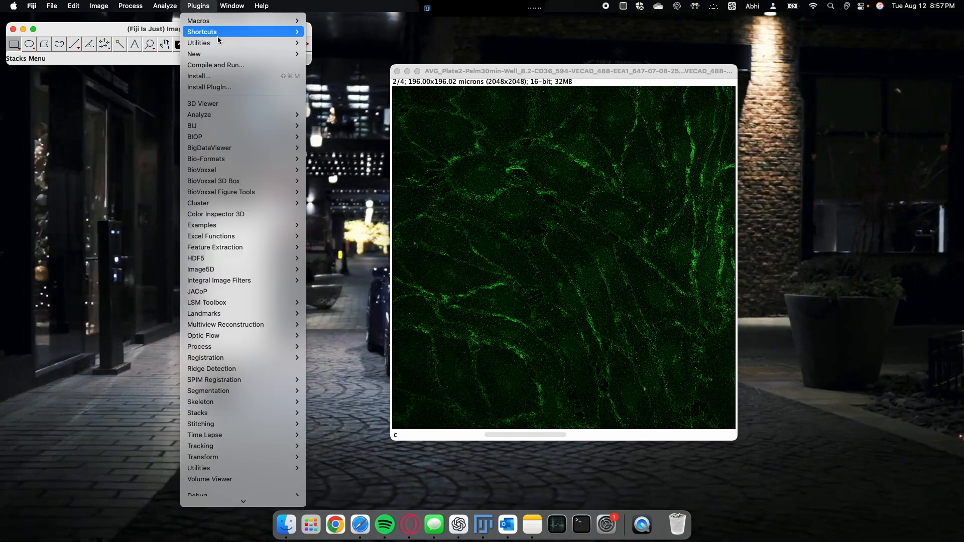
pyautogui.moveTo(216, 32)
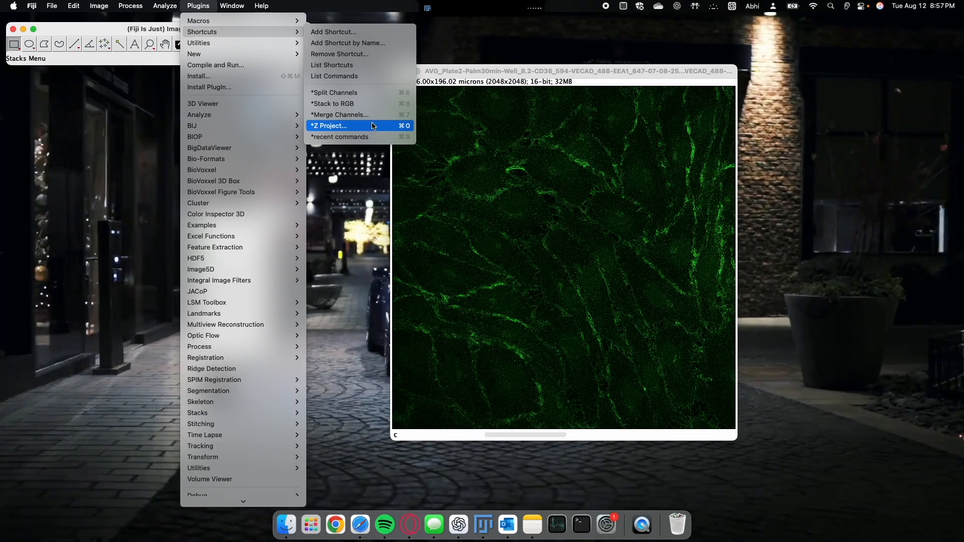
pyautogui.click(333, 32)
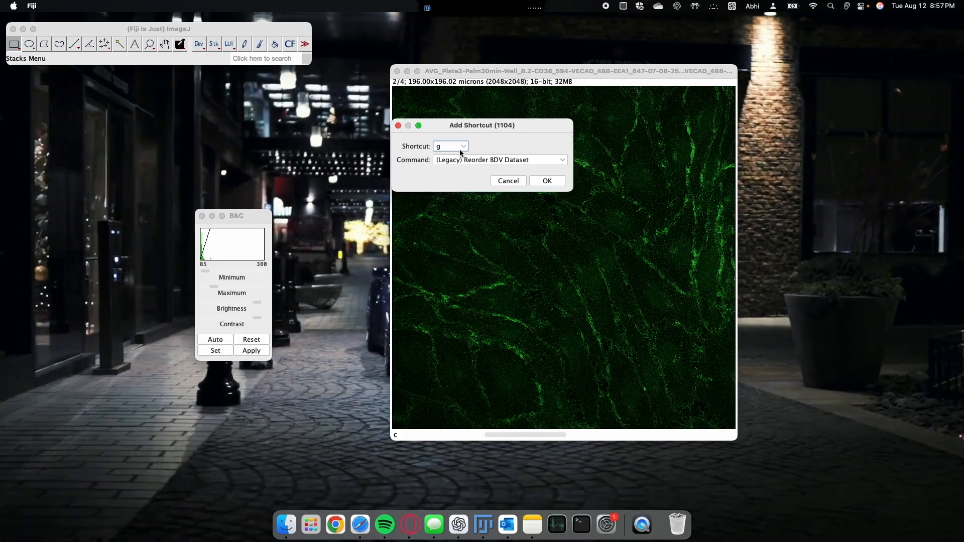
pyautogui.click(458, 147)
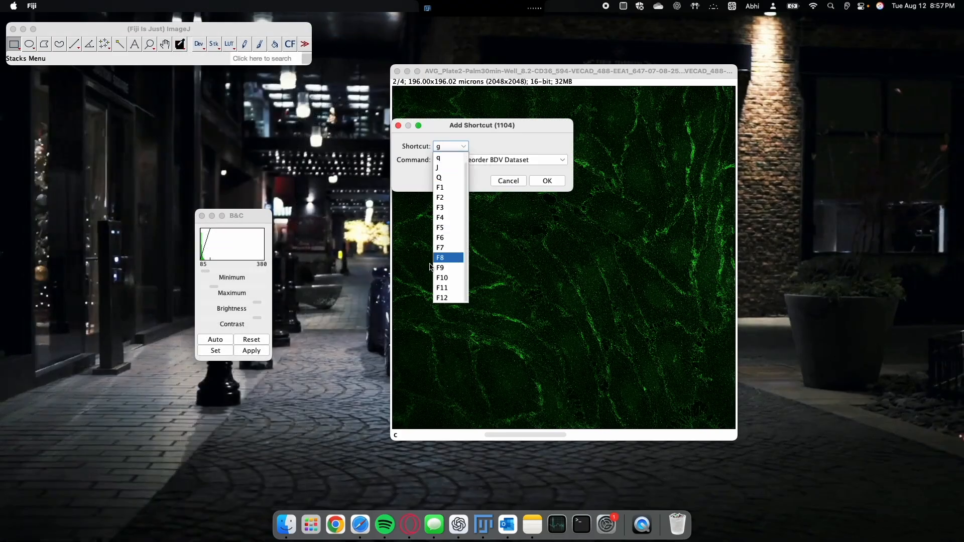
pyautogui.click(502, 159)
pyautogui.scroll(-20, 483, 241)
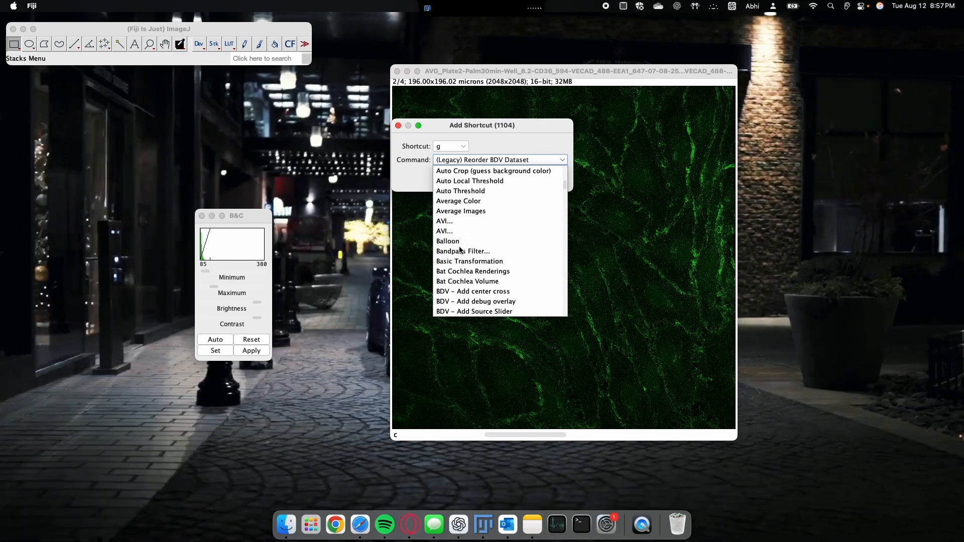
pyautogui.click(496, 160)
pyautogui.click(490, 163)
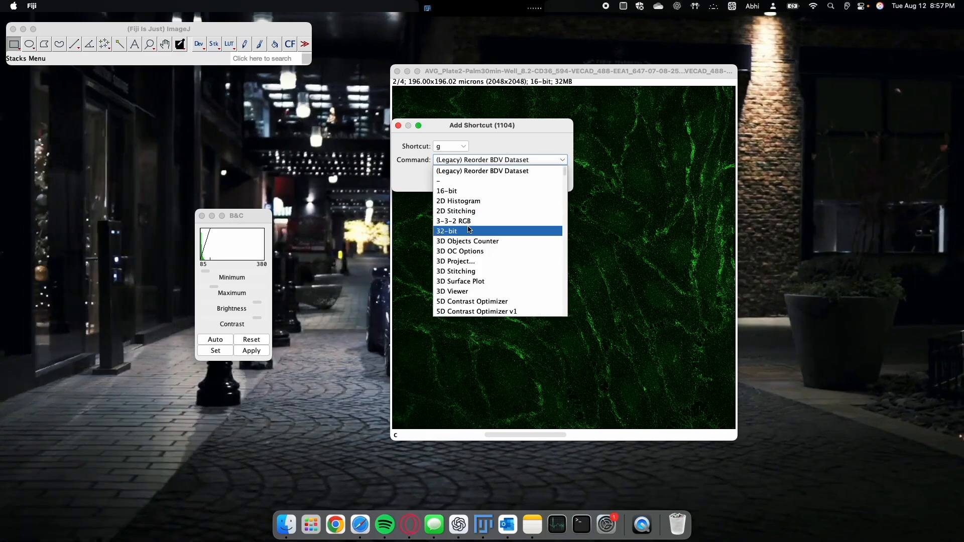
pyautogui.scroll(-15, 469, 231)
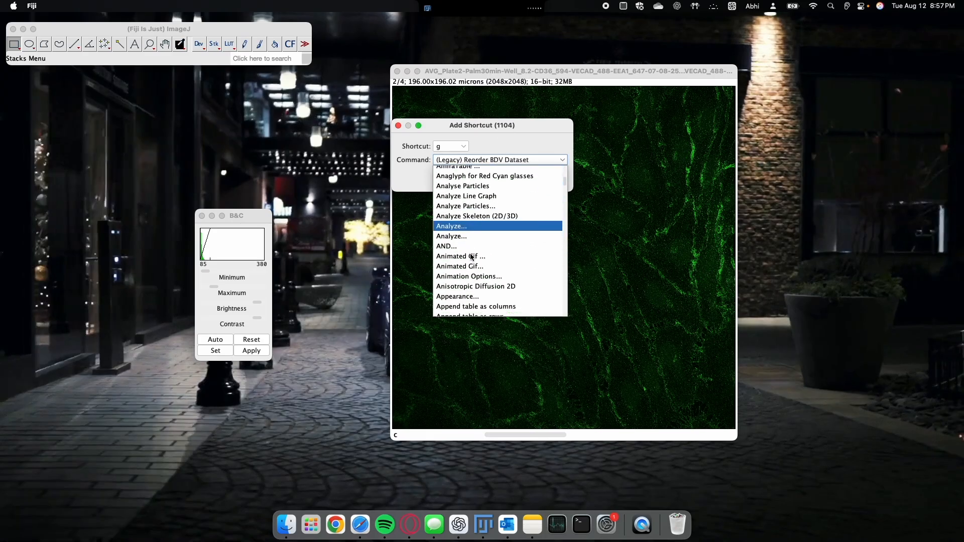
pyautogui.press('z')
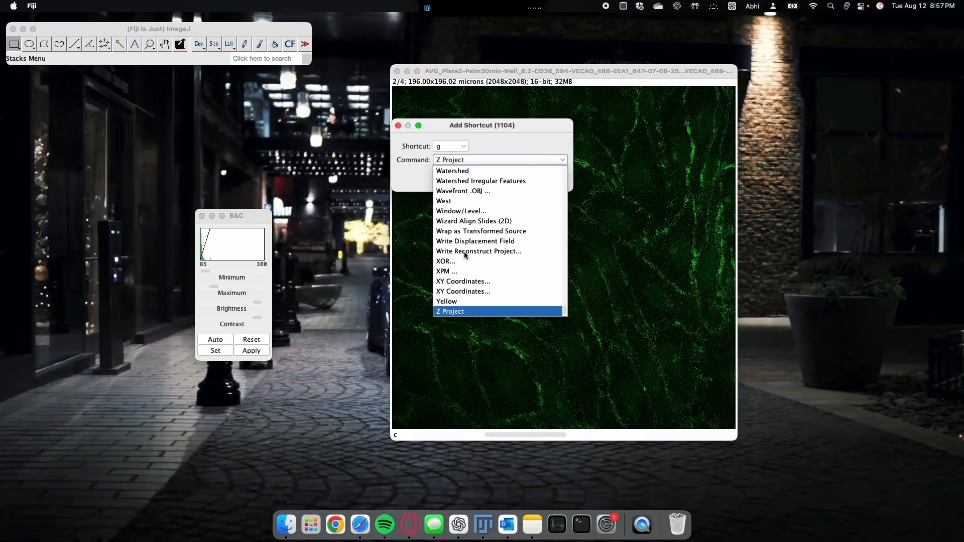
pyautogui.click(464, 312)
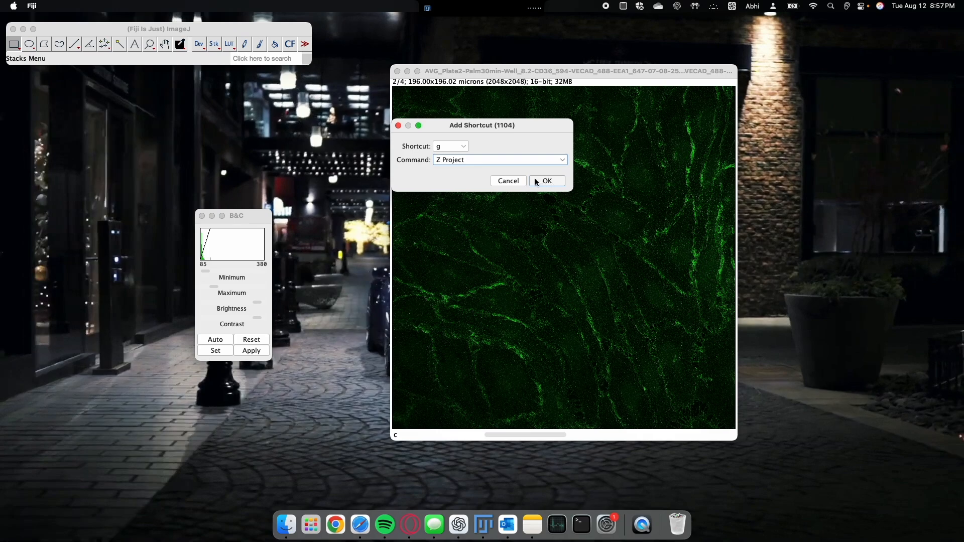
pyautogui.click(508, 181)
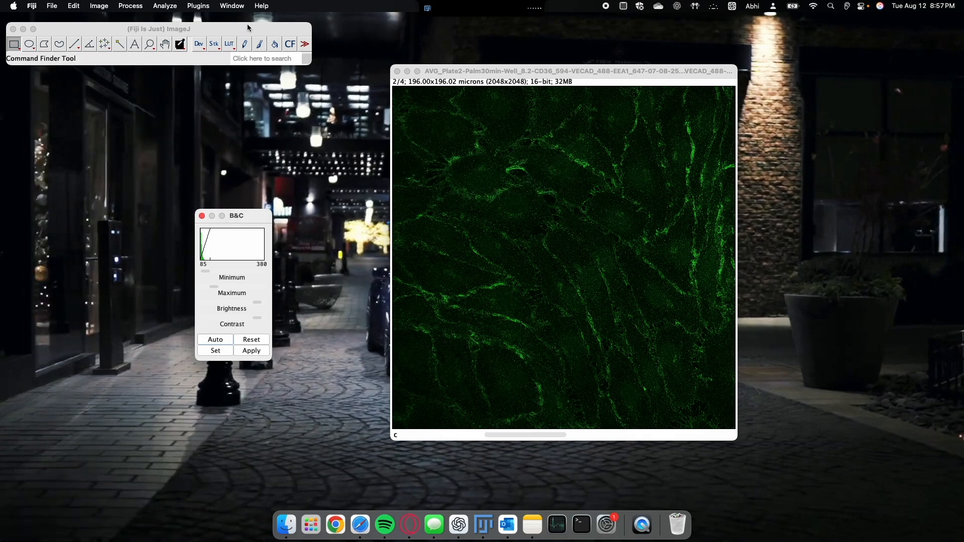
pyautogui.click(198, 6)
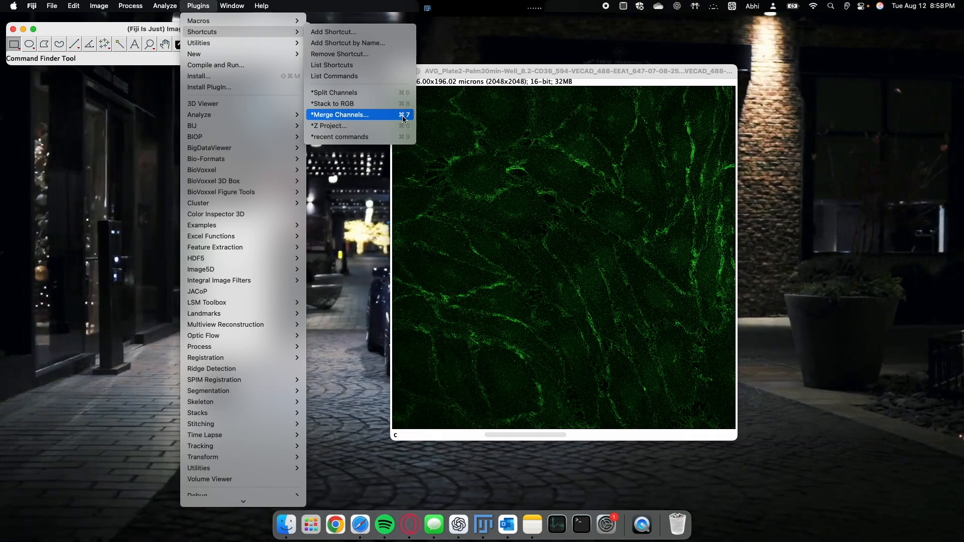
pyautogui.click(456, 121)
# Show channel 1 of the projection and save the image as a TIFF in TestFile-Well8-Palm20 under NSF_IF_2-Plate2, Well 8 - Palm30.
pyautogui.moveTo(520, 435); pyautogui.dragTo(466, 437)
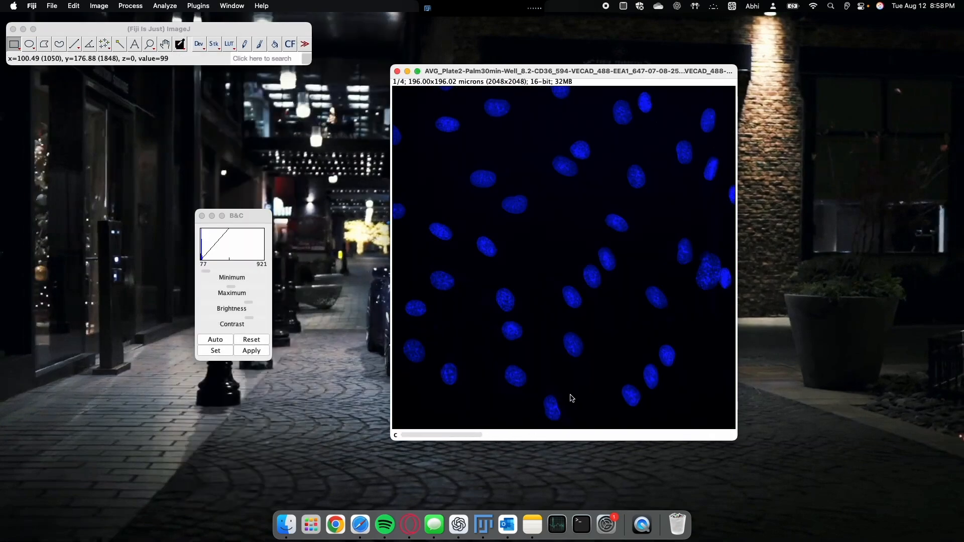
pyautogui.moveTo(473, 71); pyautogui.dragTo(436, 52)
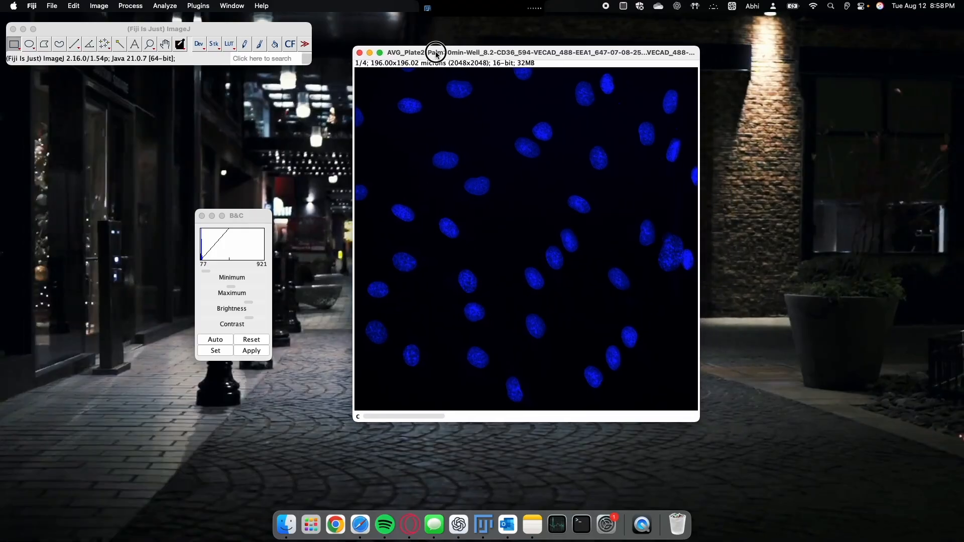
pyautogui.press('super+s')
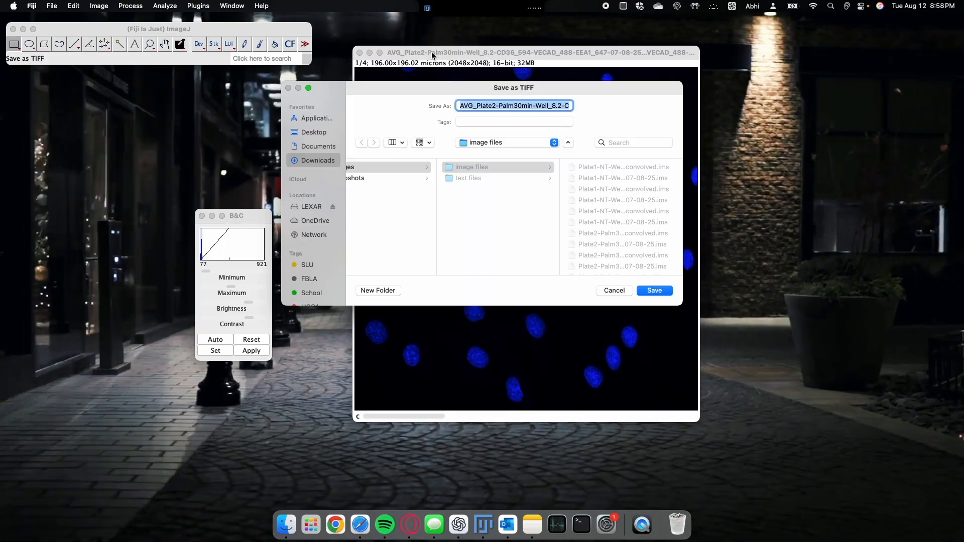
pyautogui.hscroll(-3, 466, 177)
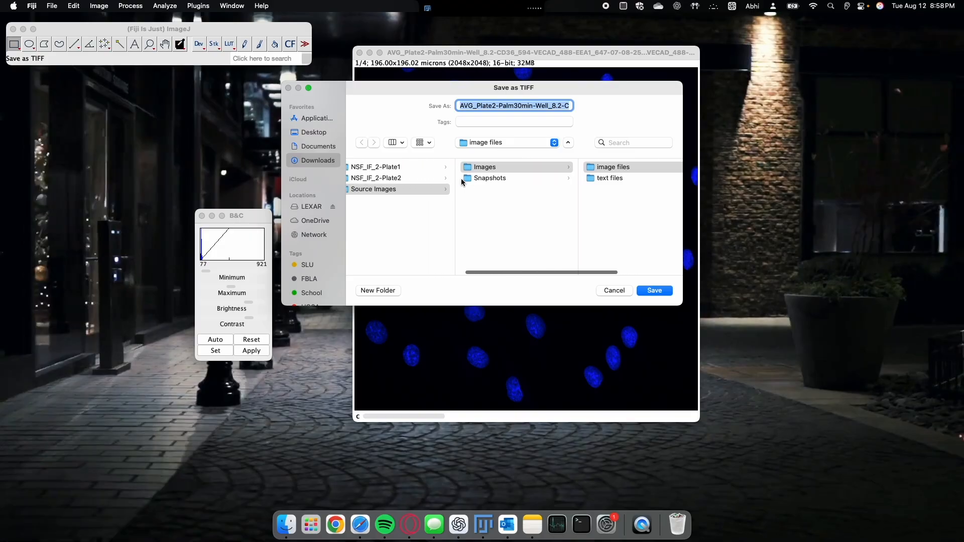
pyautogui.click(455, 177)
pyautogui.click(482, 198)
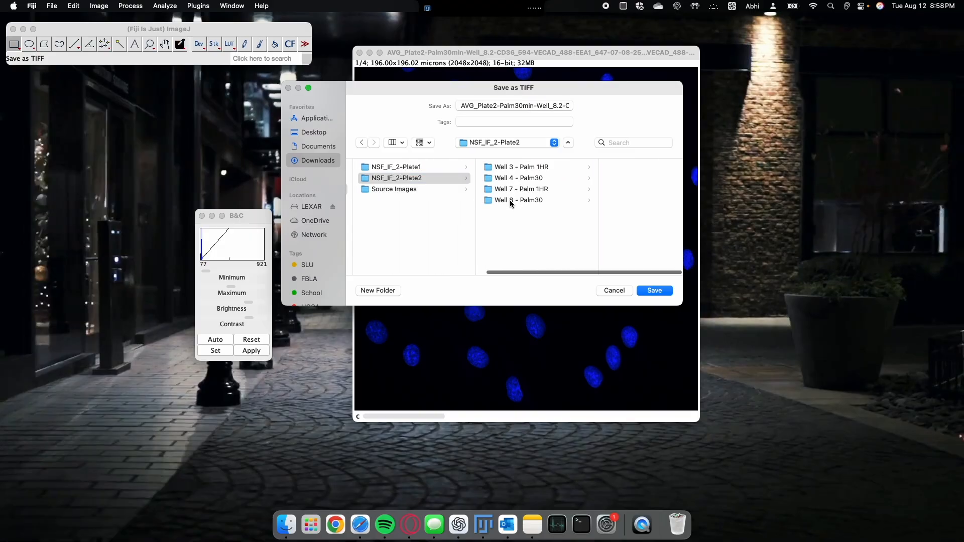
pyautogui.click(617, 172)
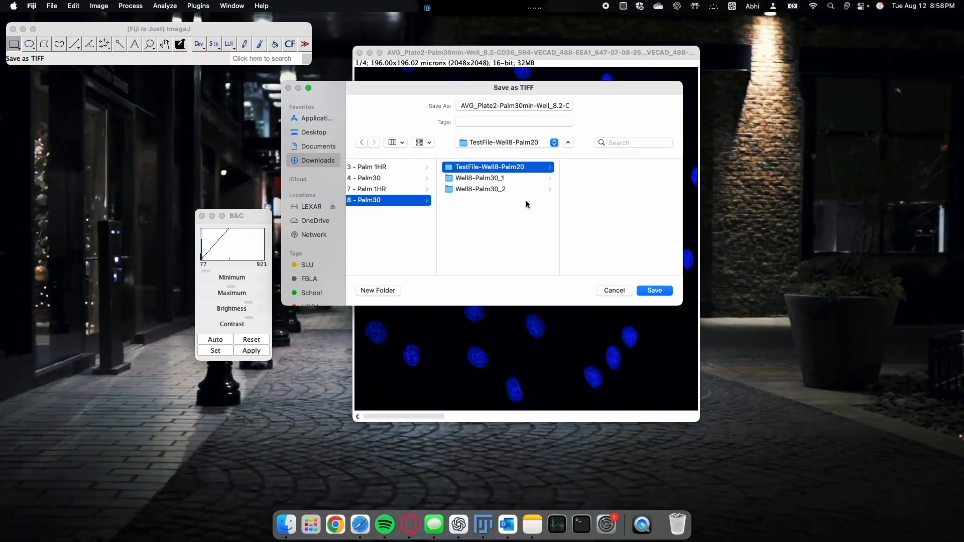
pyautogui.click(670, 292)
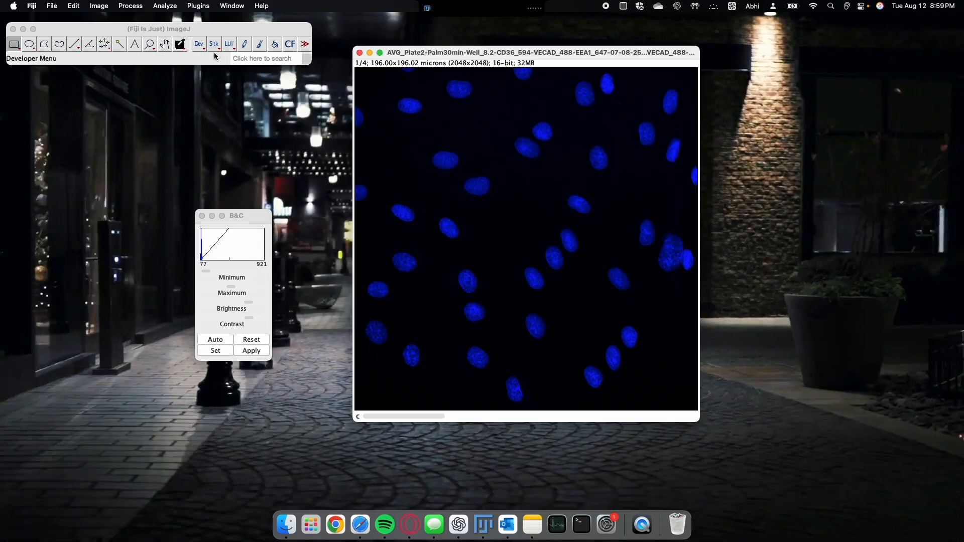
# Split the projection into separate channel images and spread out their windows so that each one can be reached.
pyautogui.click(95, 6)
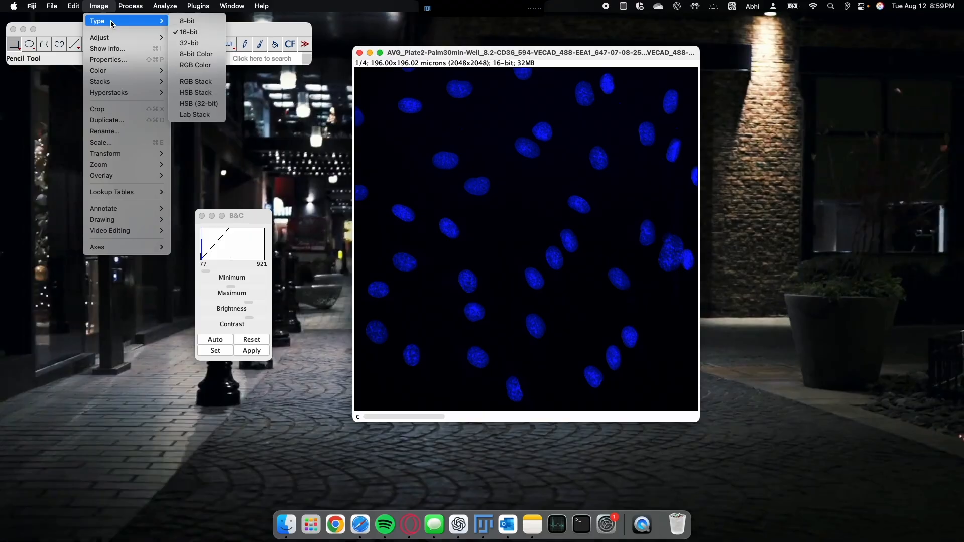
pyautogui.moveTo(114, 73)
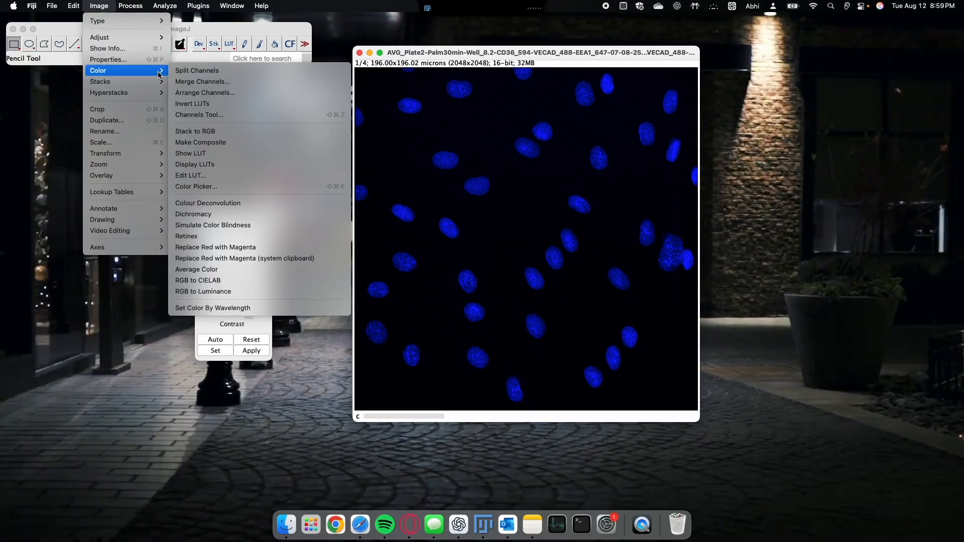
pyautogui.click(185, 73)
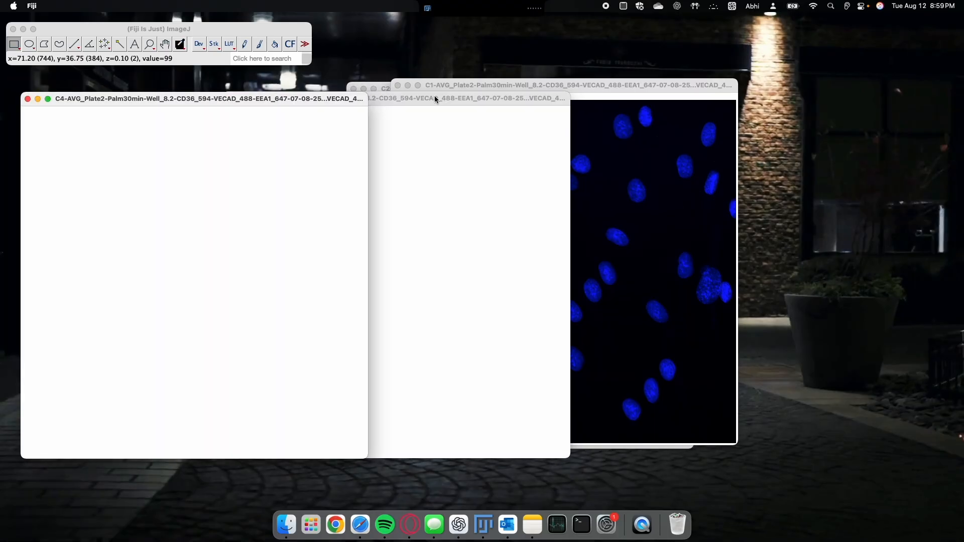
pyautogui.click(382, 89)
pyautogui.moveTo(420, 90); pyautogui.dragTo(324, 124)
pyautogui.moveTo(410, 98); pyautogui.dragTo(351, 99)
pyautogui.click(143, 136)
pyautogui.click(600, 186)
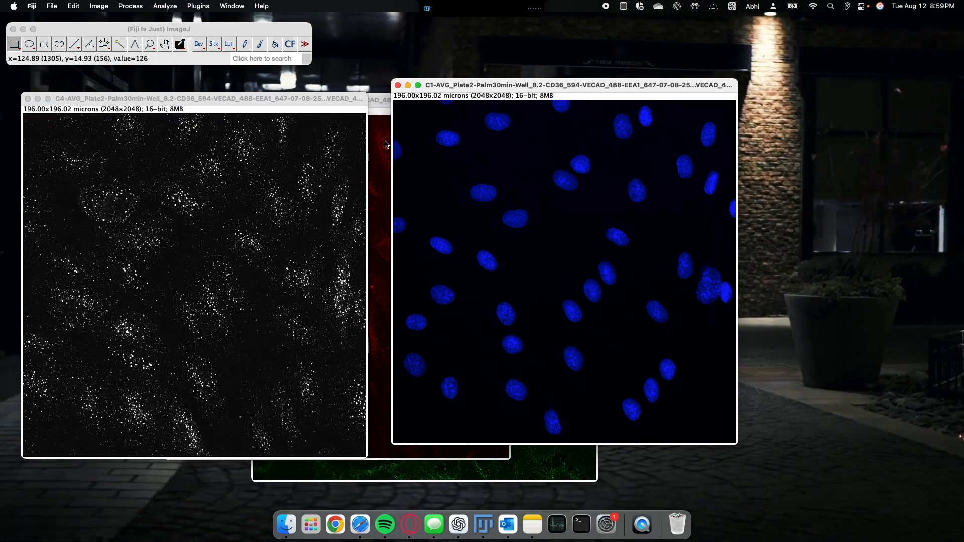
pyautogui.moveTo(464, 93); pyautogui.dragTo(494, 86)
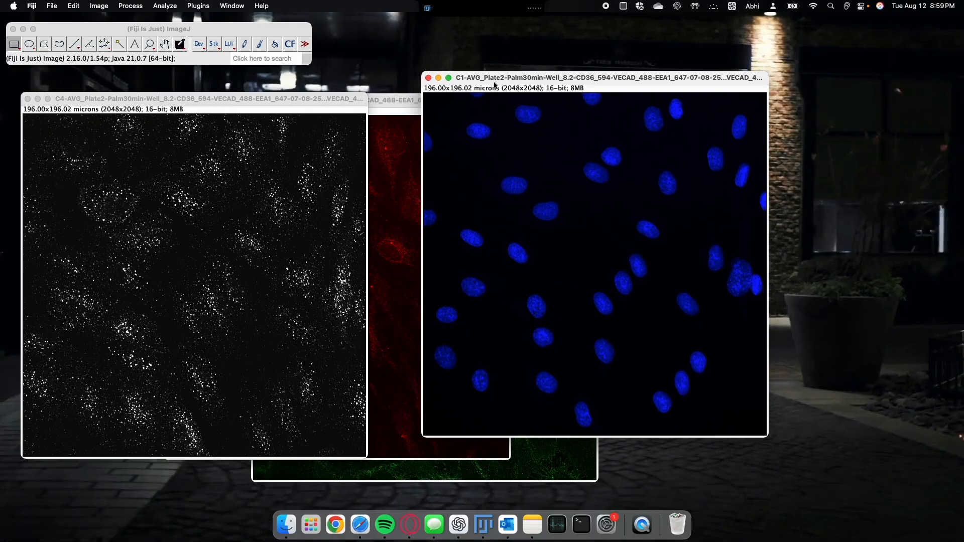
# Save the blue C1 image as a TIFF in TestFile-Well8-Palm20, inserting DAPi after C1 in its file name.
pyautogui.click(470, 106)
pyautogui.write('DAP')
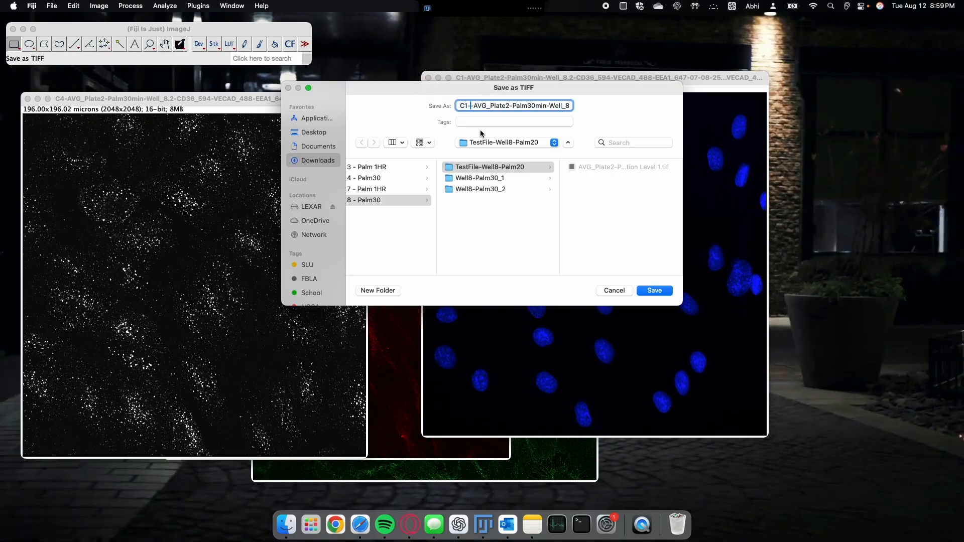
pyautogui.write('I')
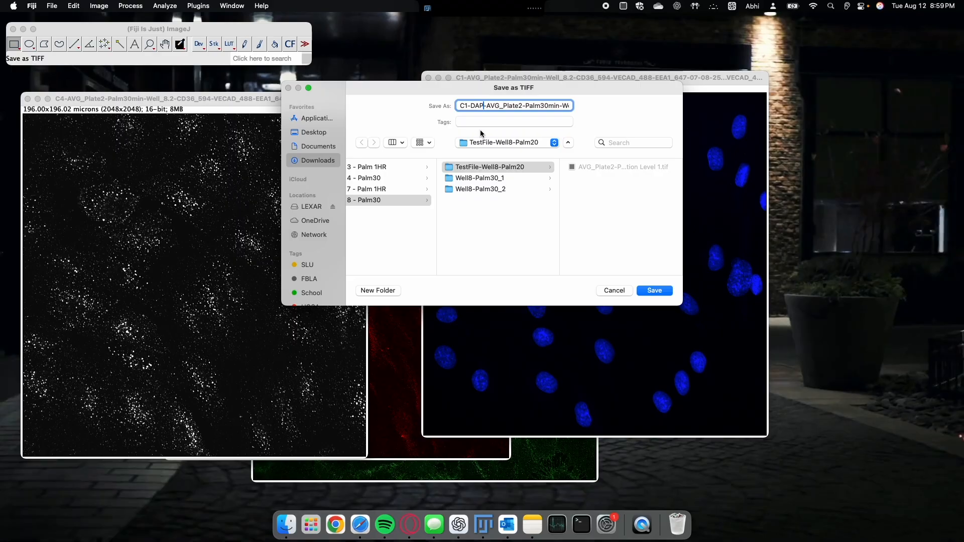
pyautogui.press('Return')
# Save the red C3 image as a TIFF in TestFile-Well8-Palm20, inserting CD36 after C3 in its file name.
pyautogui.click(394, 183)
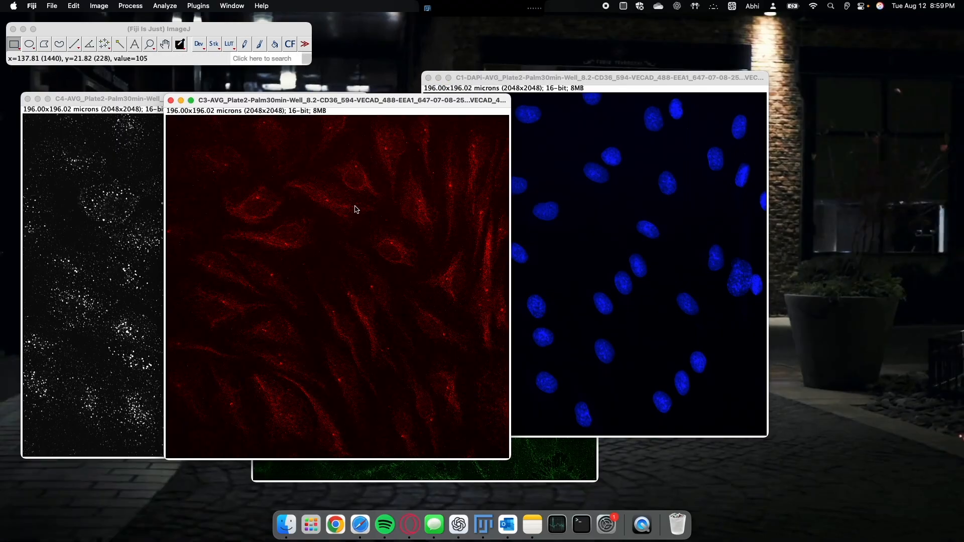
pyautogui.press('super+s')
pyautogui.write('-CD36')
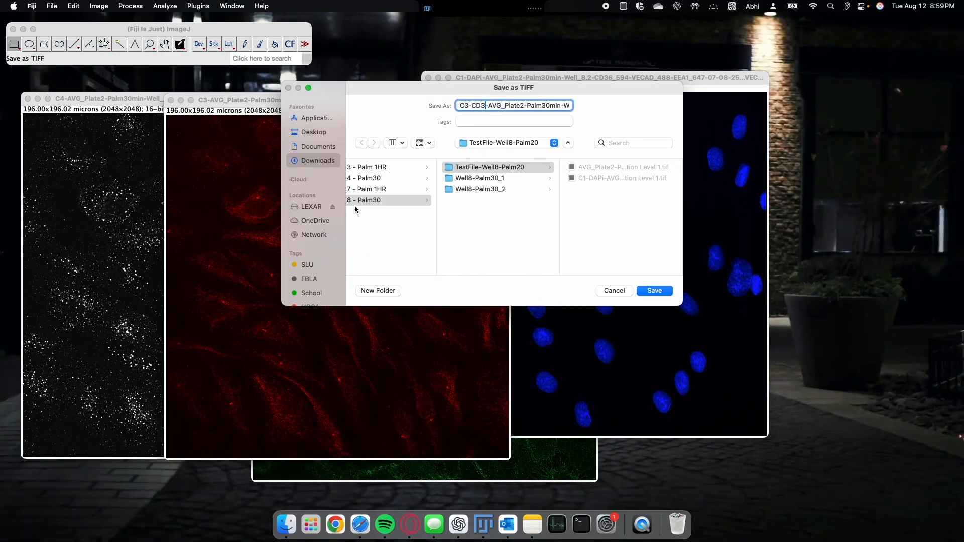
pyautogui.press('Return')
# Save the gray C4 image as a TIFF in TestFile-Well8-Palm20, inserting EEA1 after C4 in its file name.
pyautogui.click(157, 248)
pyautogui.press('super+s')
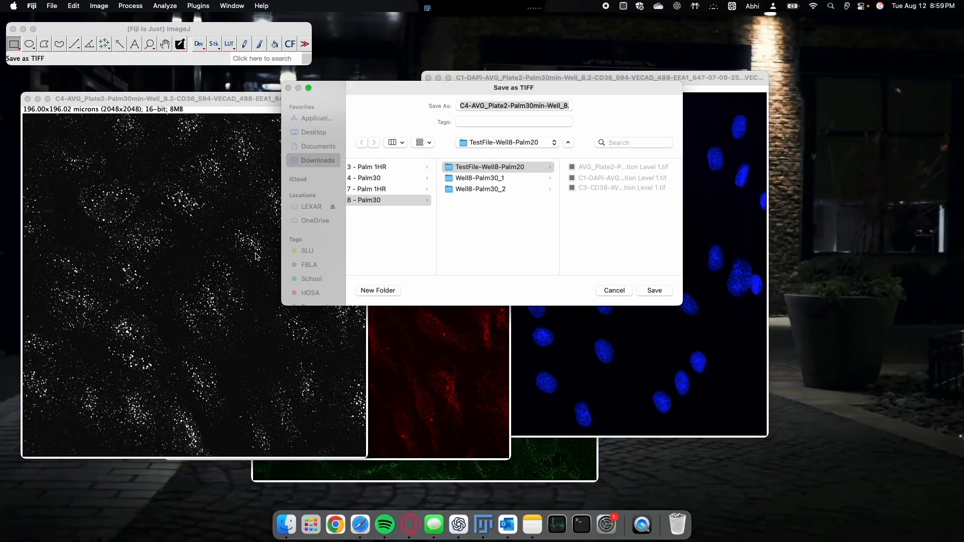
pyautogui.press('Left')
pyautogui.press('Right')
pyautogui.press('Right')
pyautogui.write('-EEA1')
pyautogui.press('Return')
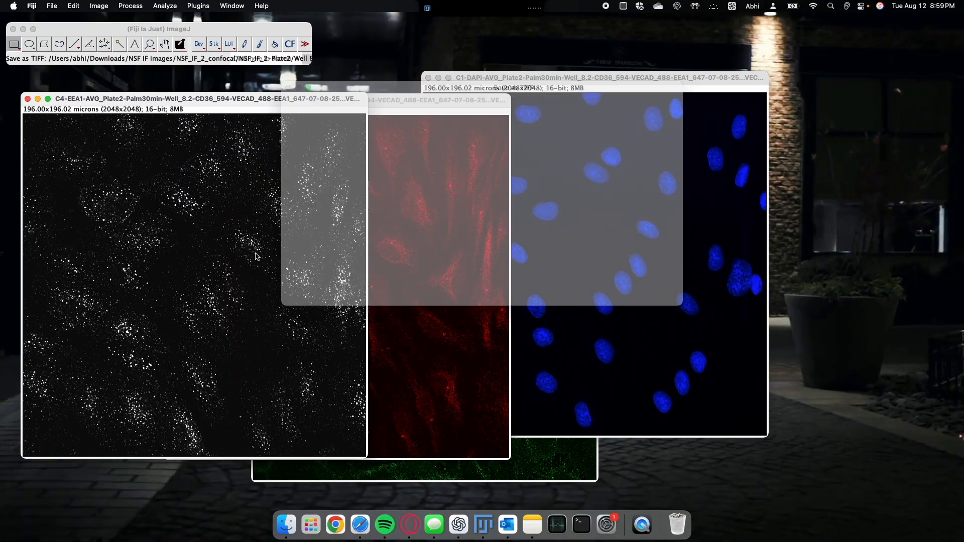
# Save the green C2 image as a TIFF in TestFile-Well8-Palm20, inserting VE-Cad after C2 in its file name.
pyautogui.click(543, 463)
pyautogui.press('super+s')
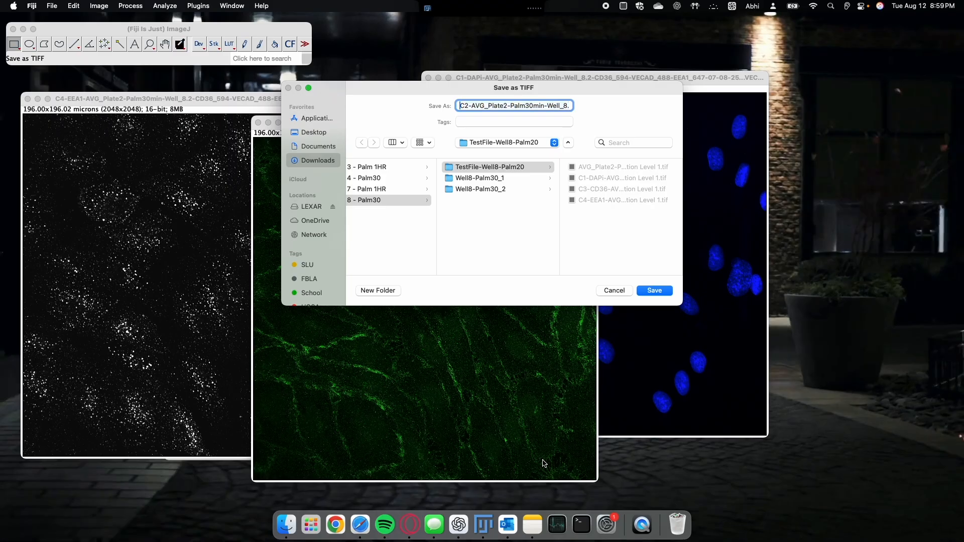
pyautogui.write('-VE-Cad')
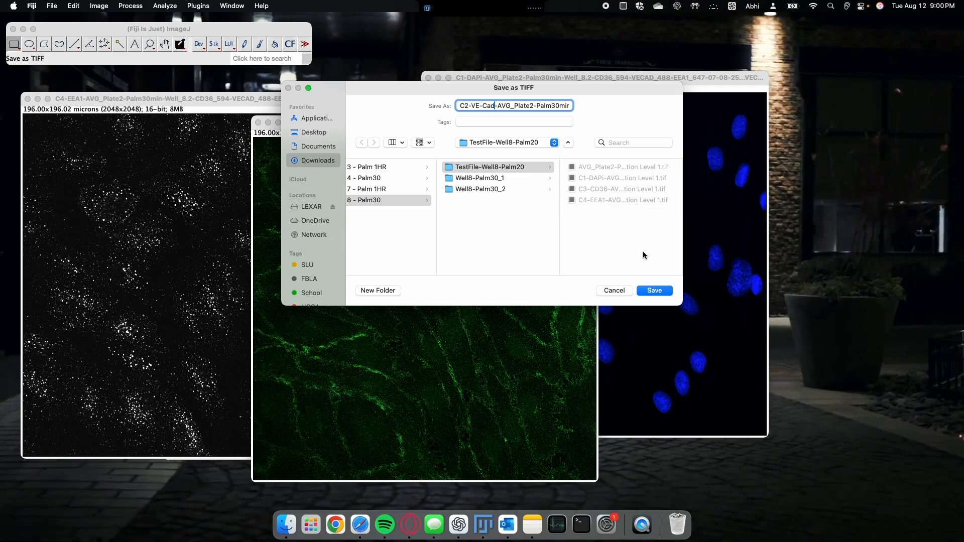
pyautogui.click(649, 291)
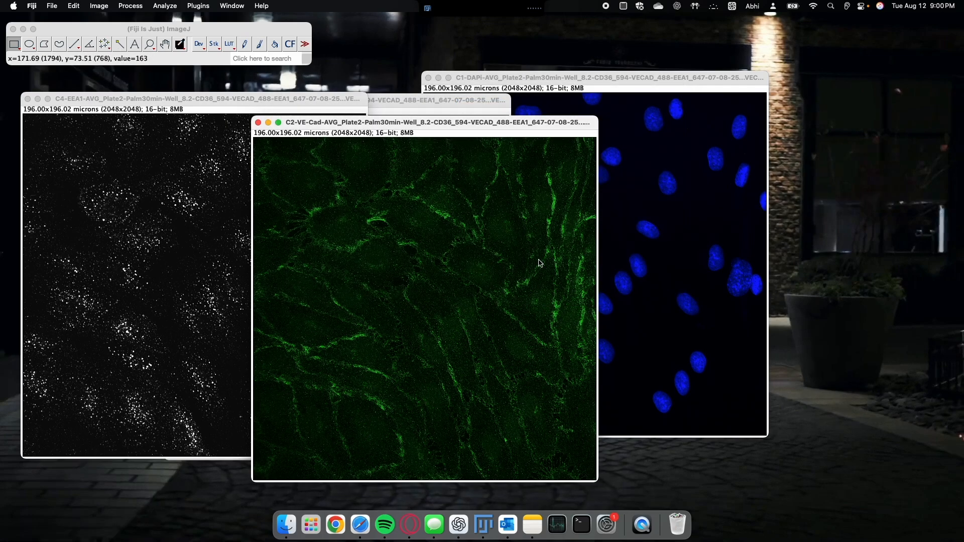
# Look over the four saved channel images and finish with the red C3 image in front.
pyautogui.click(440, 102)
pyautogui.click(528, 124)
pyautogui.click(547, 89)
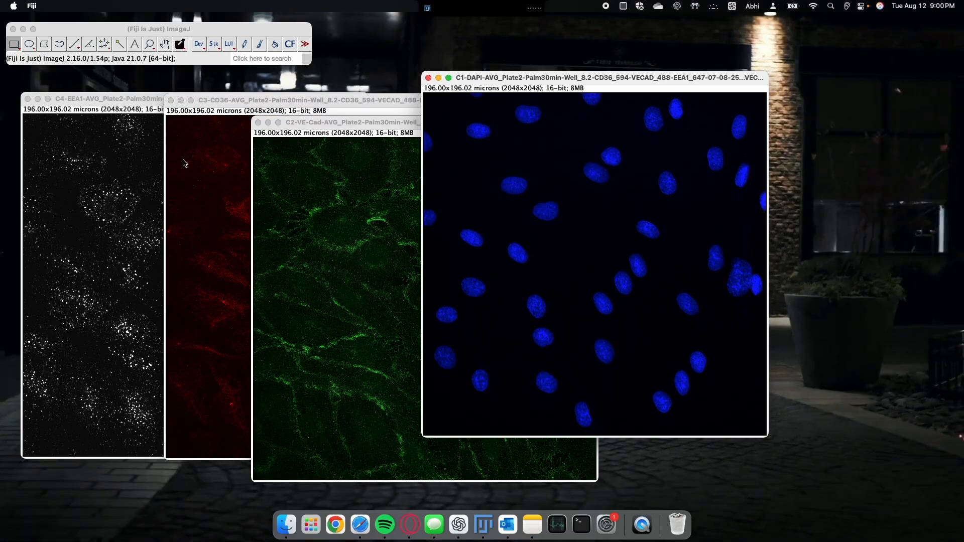
pyautogui.click(130, 165)
pyautogui.click(391, 286)
pyautogui.hotkey('ctrl', 'Up')
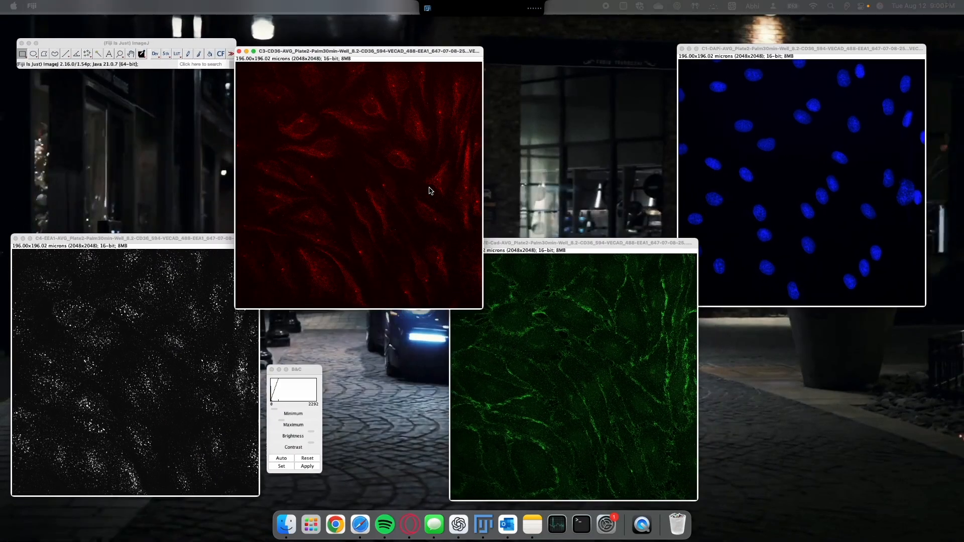
pyautogui.click(430, 188)
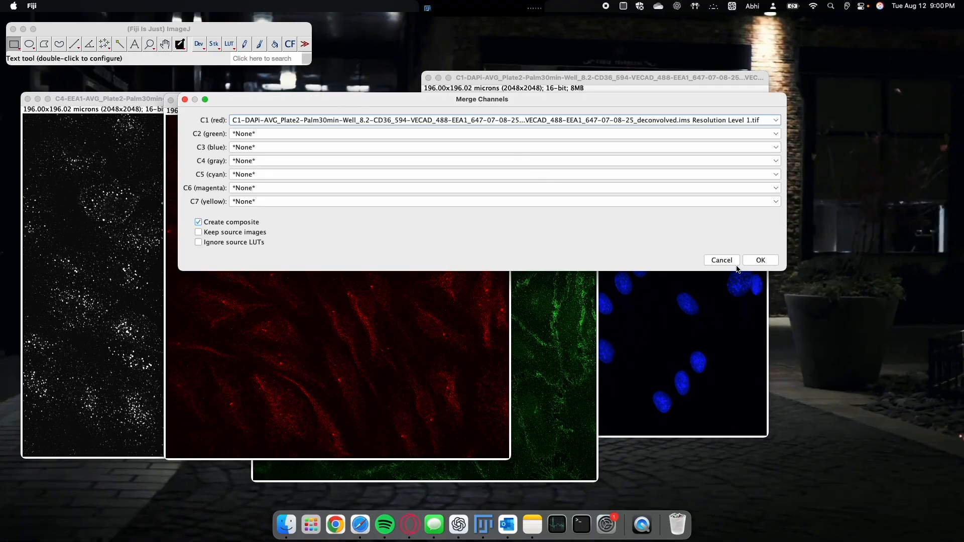
# Merge C3-CD36 as the red channel and C2-VE-Cad as the green channel into a composite, keeping the source images.
pyautogui.click(722, 259)
pyautogui.click(99, 6)
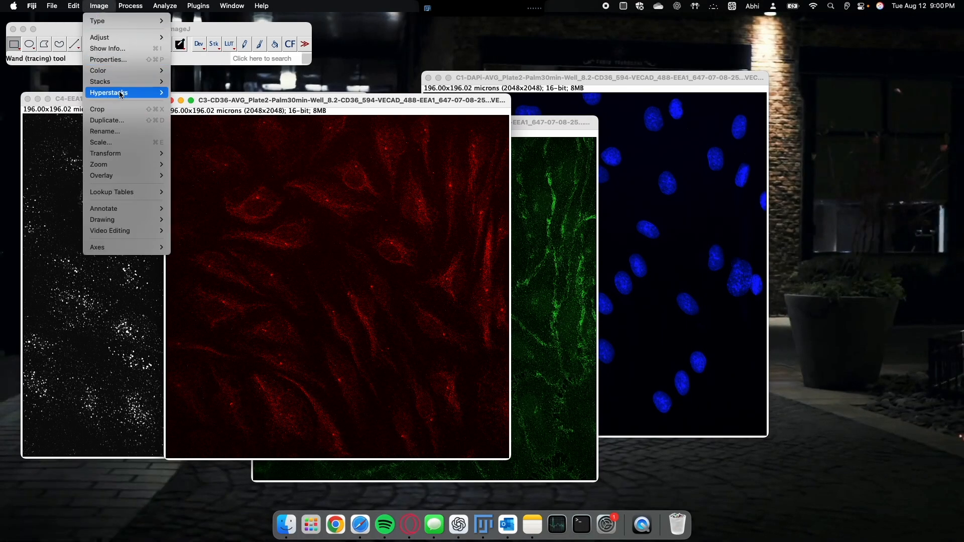
pyautogui.moveTo(126, 70)
pyautogui.click(254, 82)
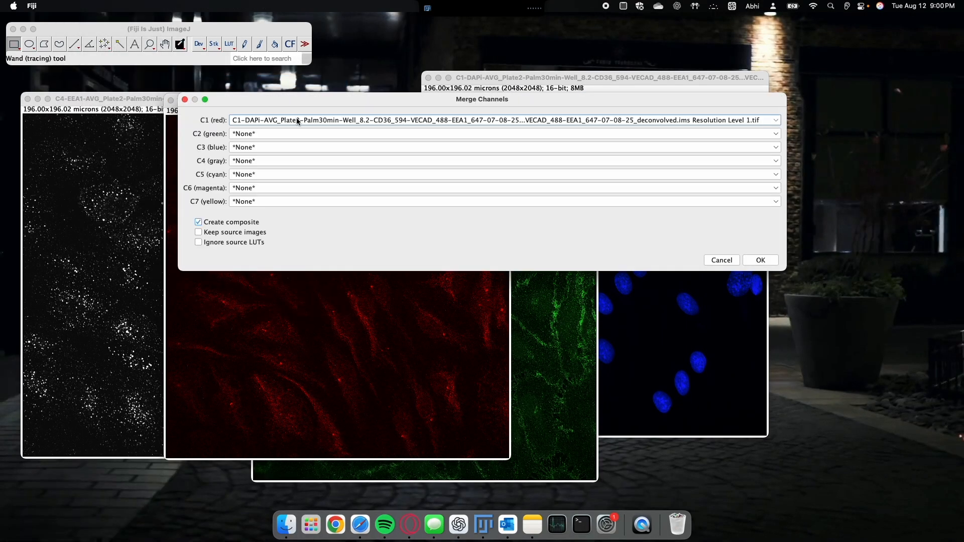
pyautogui.click(297, 119)
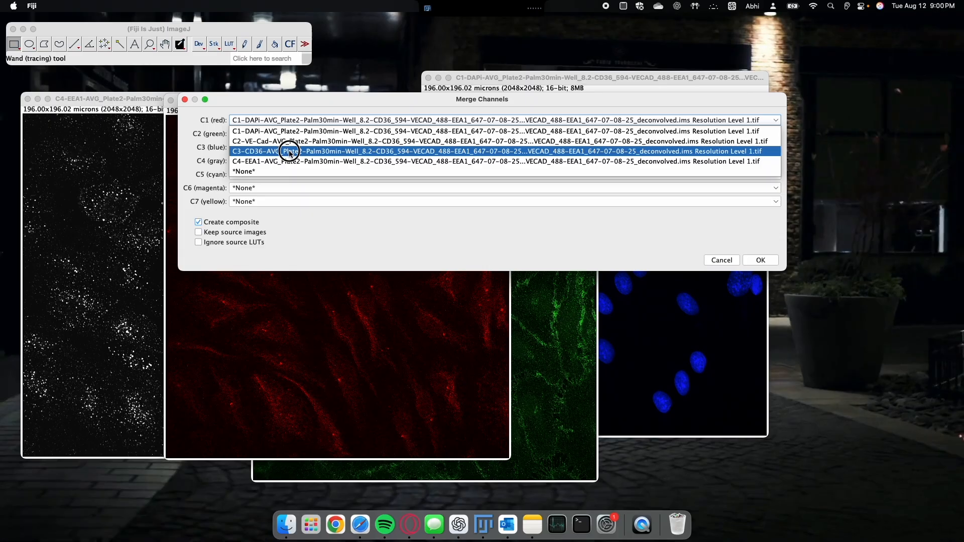
pyautogui.click(291, 152)
pyautogui.click(261, 133)
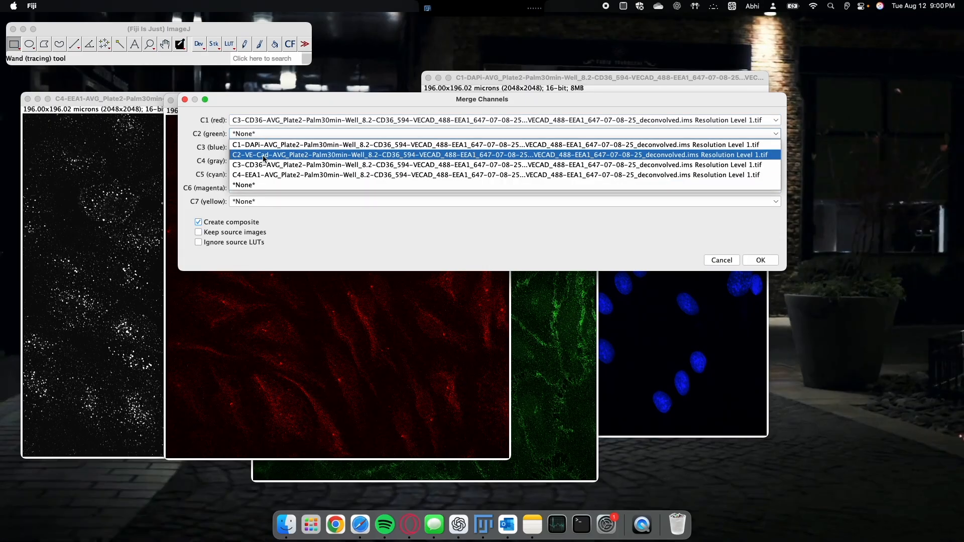
pyautogui.click(264, 155)
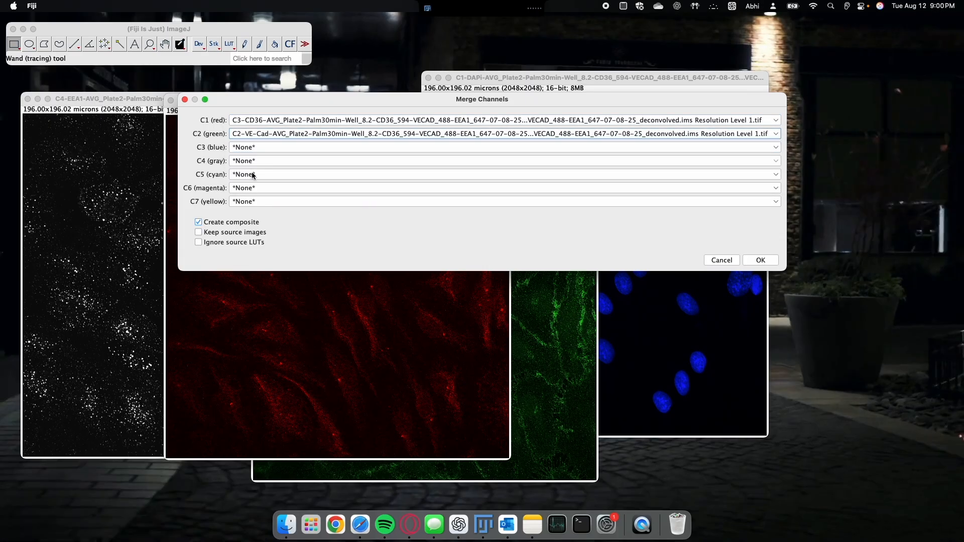
pyautogui.click(199, 232)
pyautogui.click(198, 233)
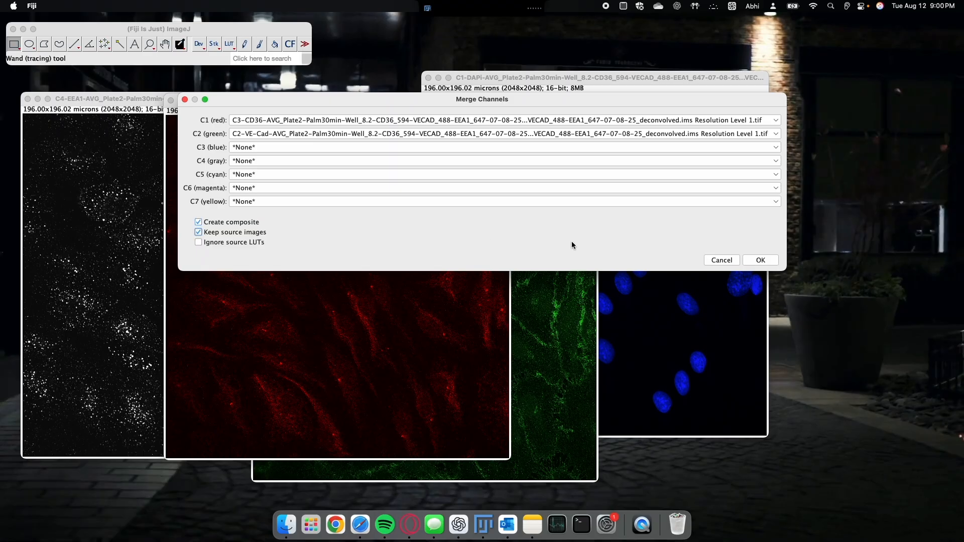
pyautogui.click(761, 260)
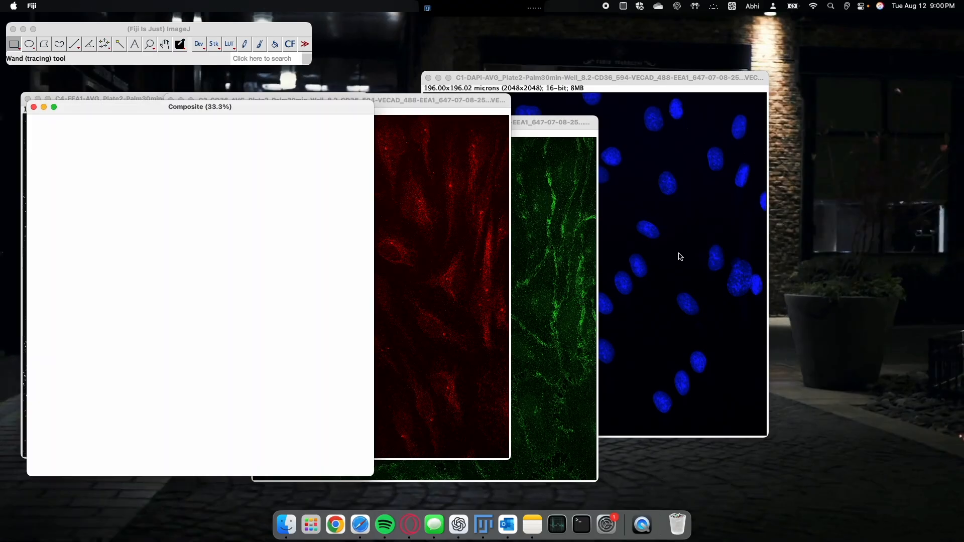
# Move the merged composite beside the channel images and look through its two channels.
pyautogui.moveTo(251, 107); pyautogui.dragTo(499, 72)
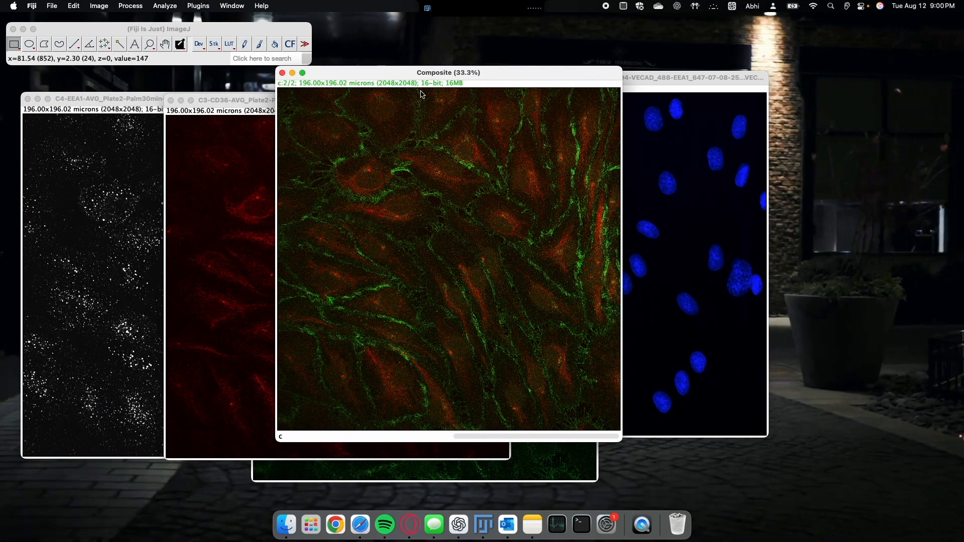
pyautogui.click(353, 433)
pyautogui.moveTo(352, 435); pyautogui.dragTo(522, 431)
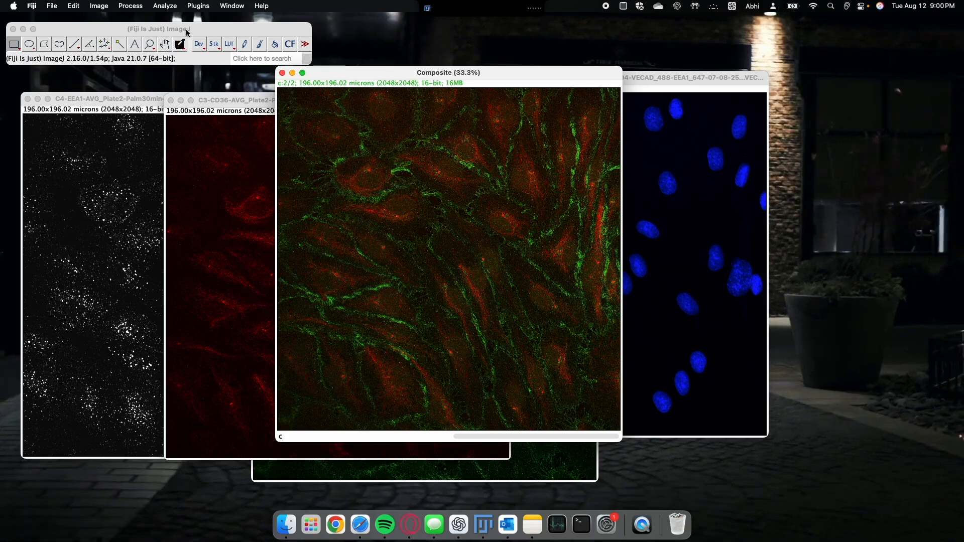
# Convert the red and green composite to a separate RGB image and place its window over the composite.
pyautogui.click(107, 6)
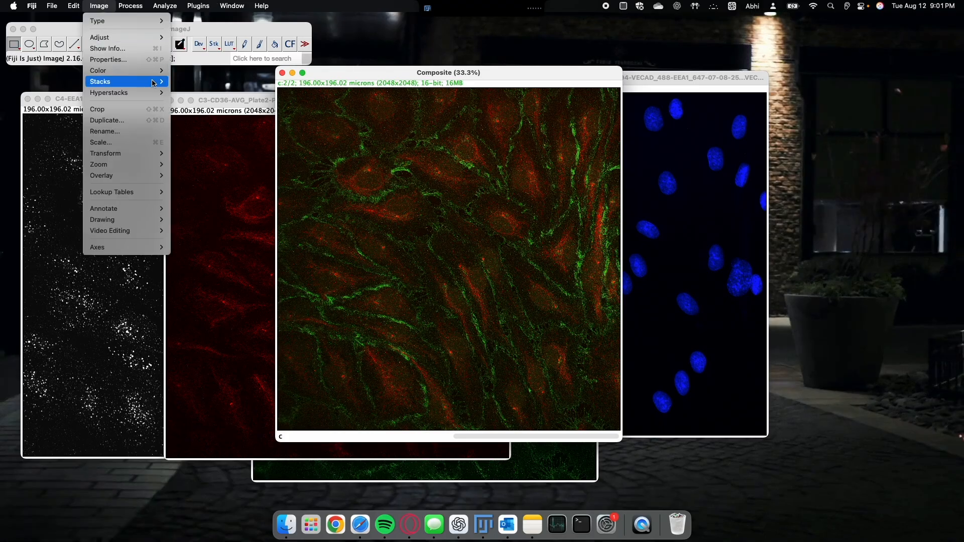
pyautogui.moveTo(147, 70)
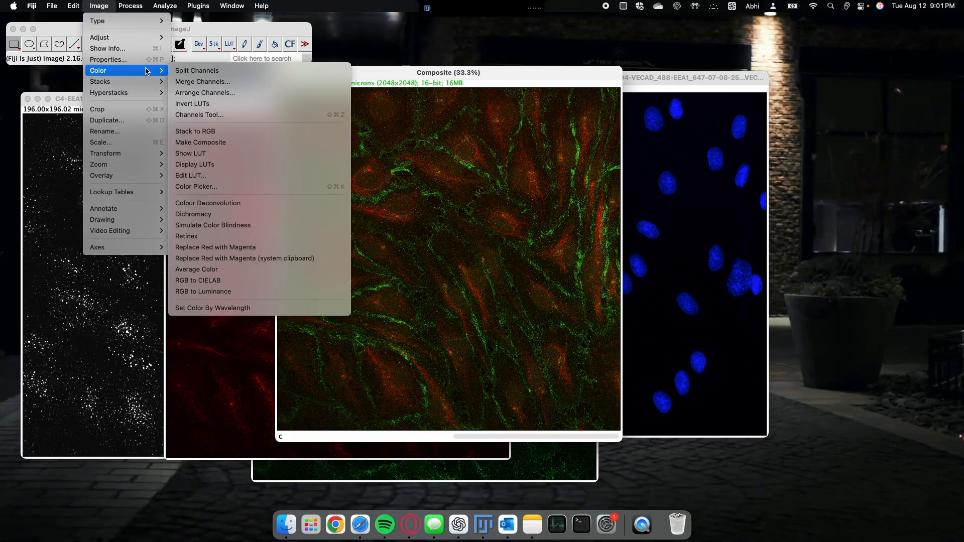
pyautogui.click(218, 130)
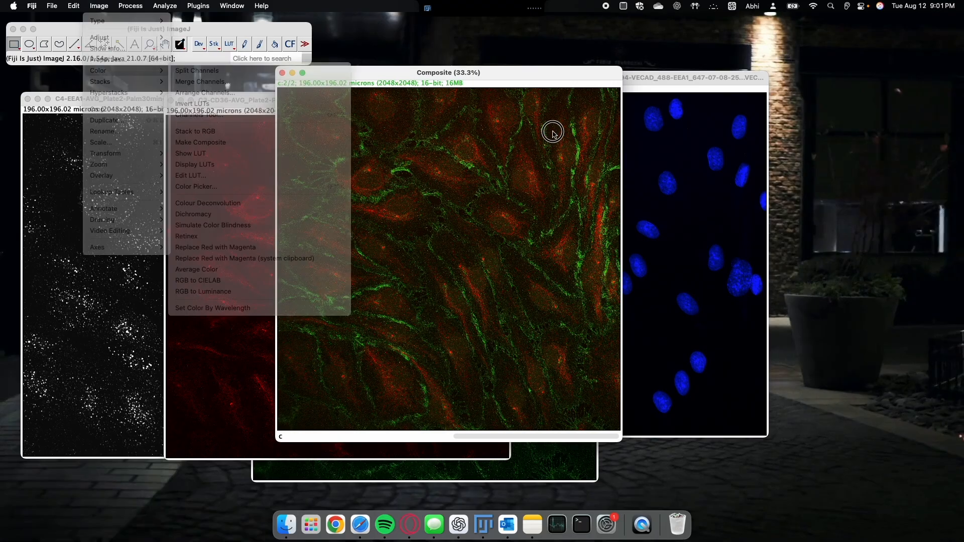
pyautogui.moveTo(237, 112); pyautogui.dragTo(461, 74)
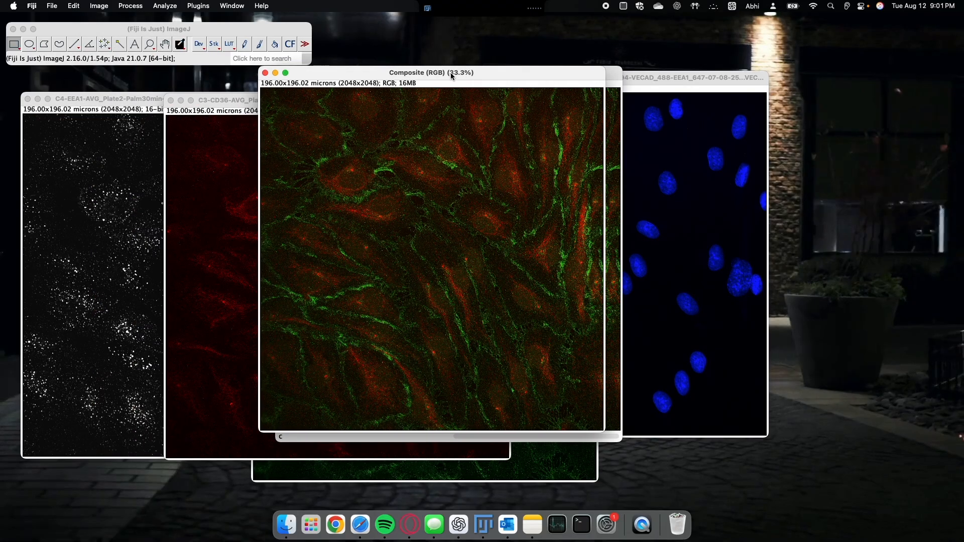
# Save the RGB image as CD36+VE-Cad_Composite (RGB).tif in TestFile-Well8-Palm20, and close both composite windows.
pyautogui.press('super+s')
pyautogui.click(462, 107)
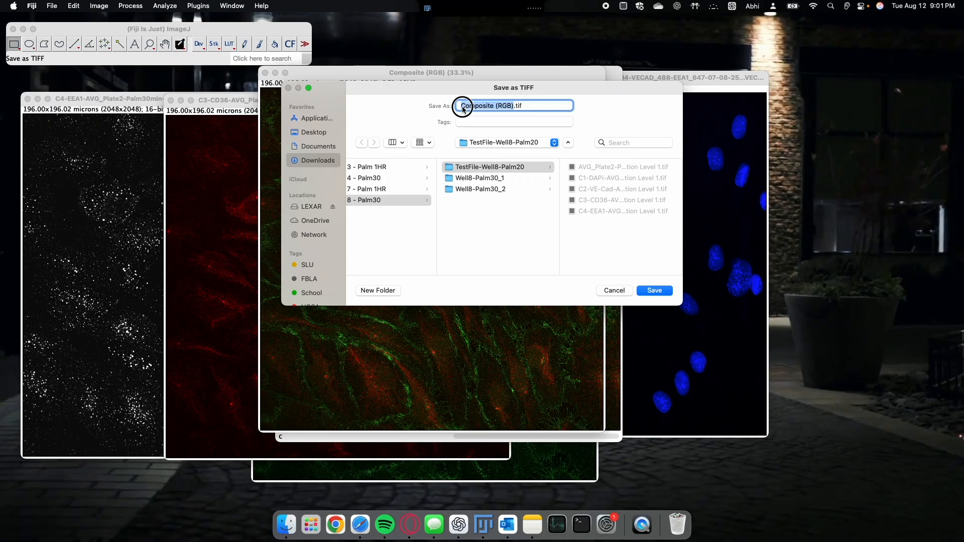
pyautogui.write('36+VE-Cad_')
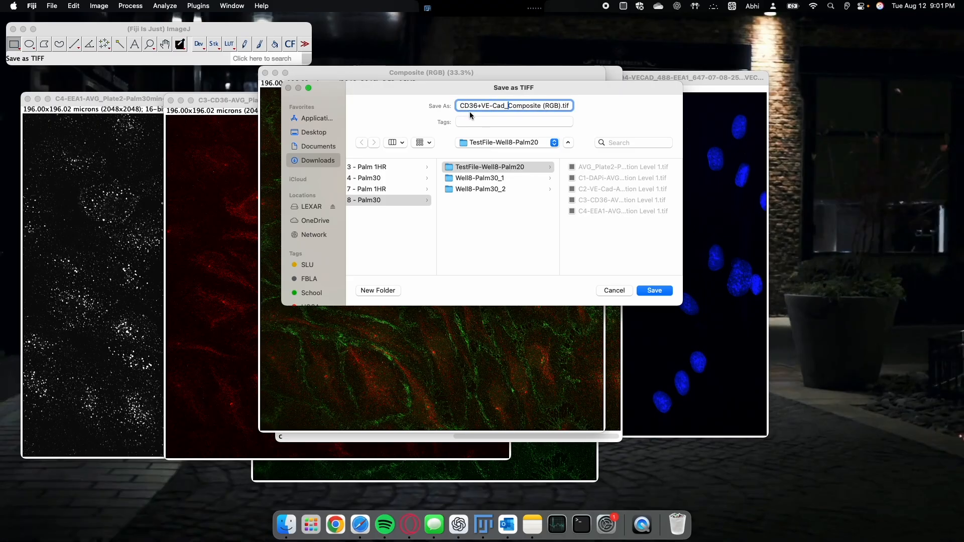
pyautogui.click(658, 292)
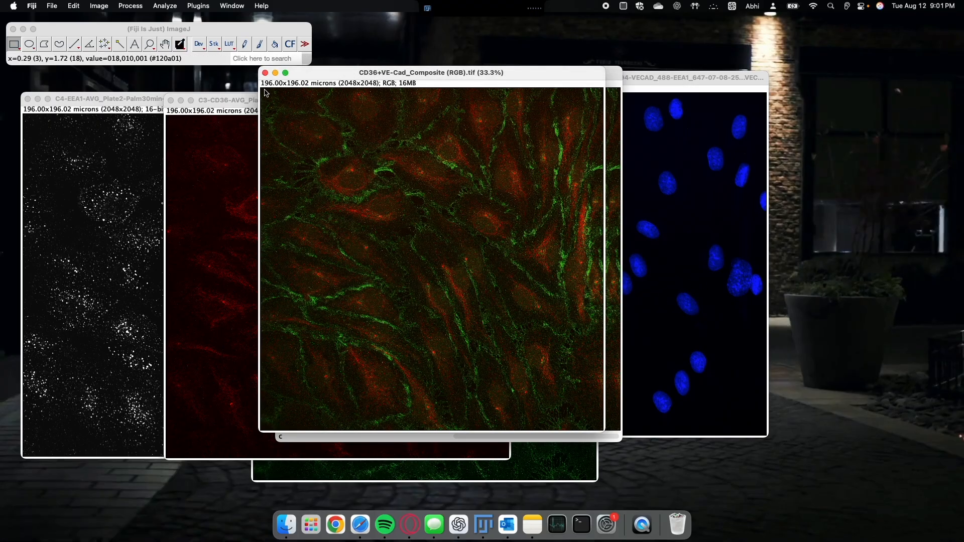
pyautogui.click(265, 73)
pyautogui.click(282, 72)
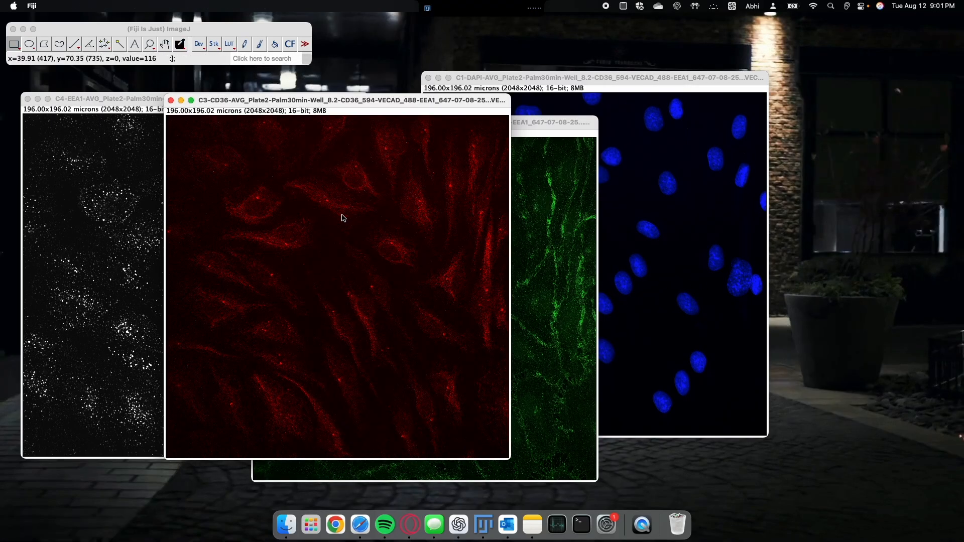
# Switch to Finder and open the Well8-Palm30_2 folder under NSF IF images, NSF_IF_2-Plate2, Well 8 - Palm30.
pyautogui.click(286, 525)
pyautogui.click(331, 394)
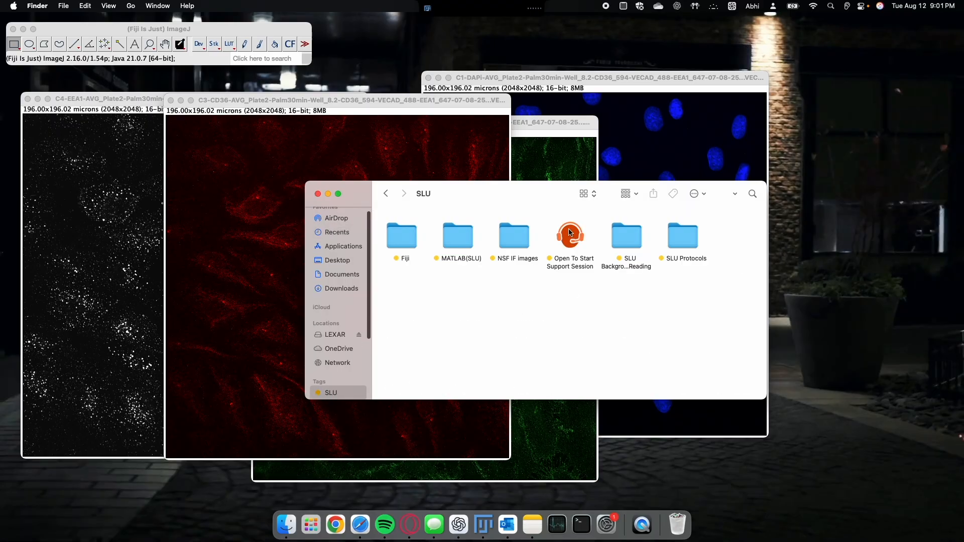
pyautogui.doubleClick(515, 235)
pyautogui.doubleClick(535, 238)
pyautogui.doubleClick(409, 249)
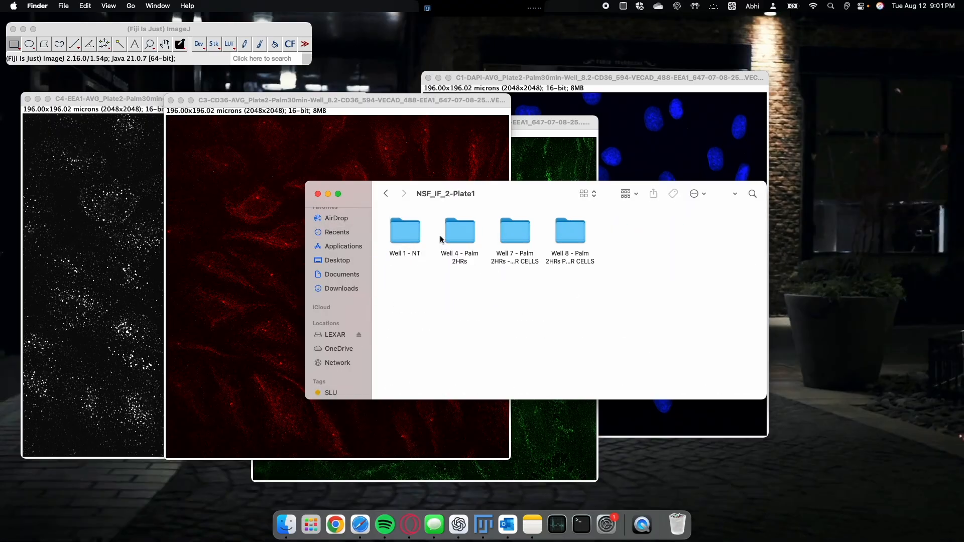
pyautogui.click(385, 195)
pyautogui.doubleClick(461, 233)
pyautogui.doubleClick(474, 236)
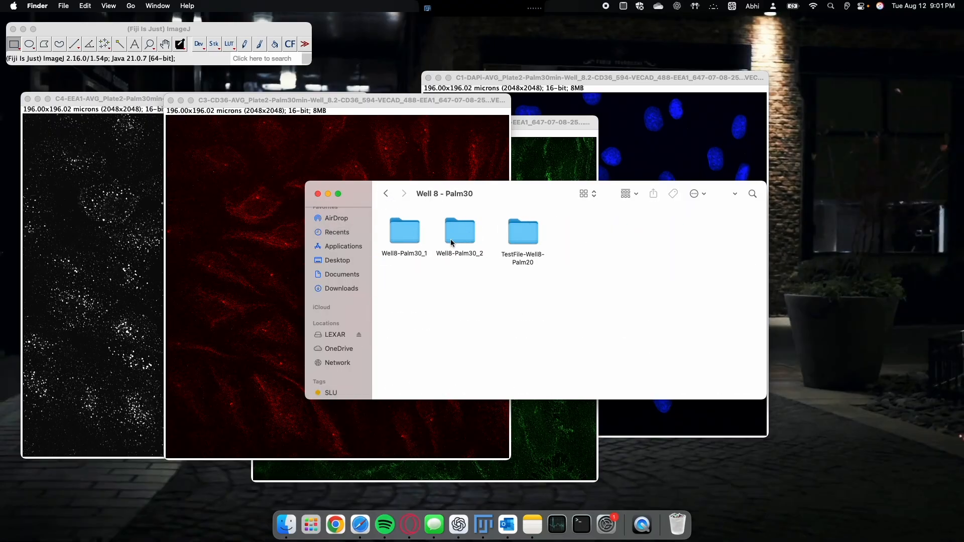
pyautogui.doubleClick(452, 237)
# Review which channel combinations the composite TIFFs in Well8-Palm30_2 cover, and return to the gray C4-EEA1 image in Fiji.
pyautogui.click(398, 227)
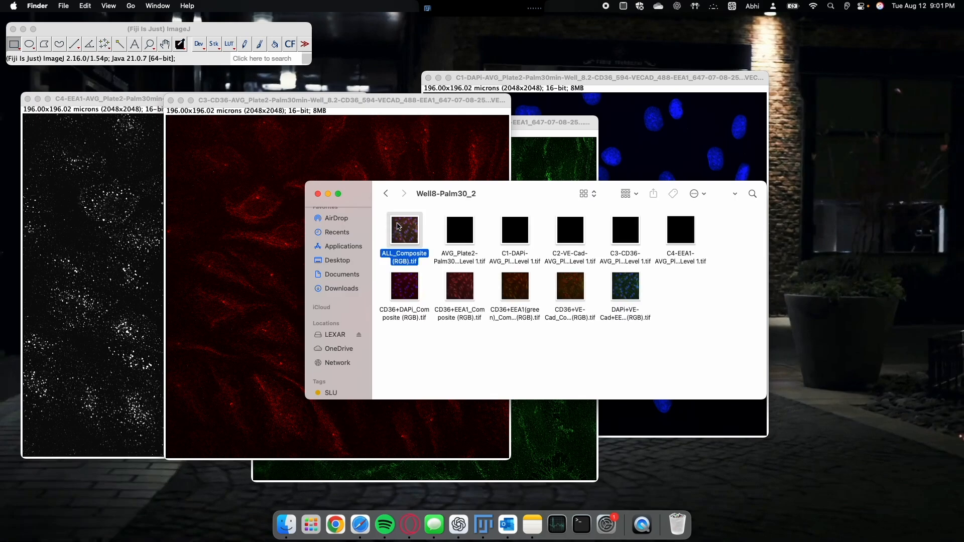
pyautogui.click(409, 289)
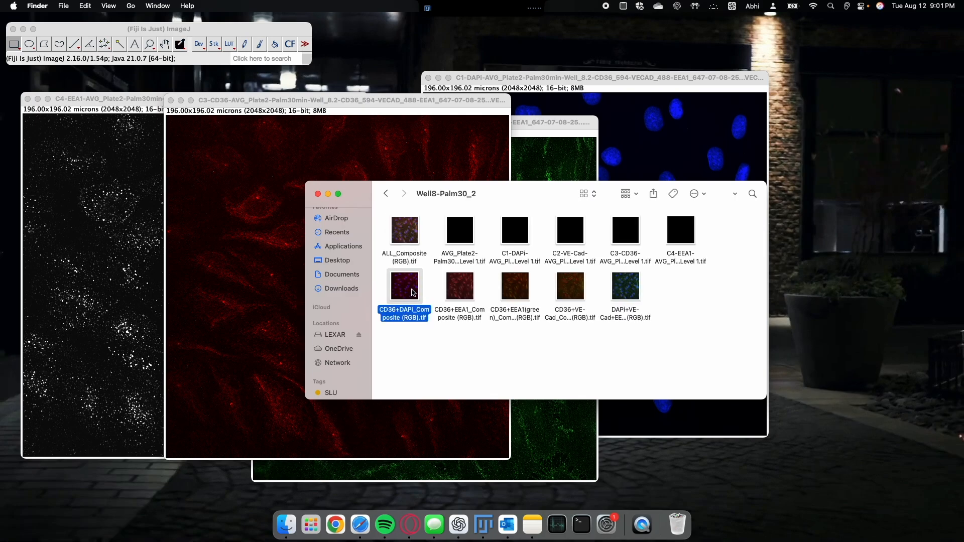
pyautogui.click(453, 283)
pyautogui.click(519, 288)
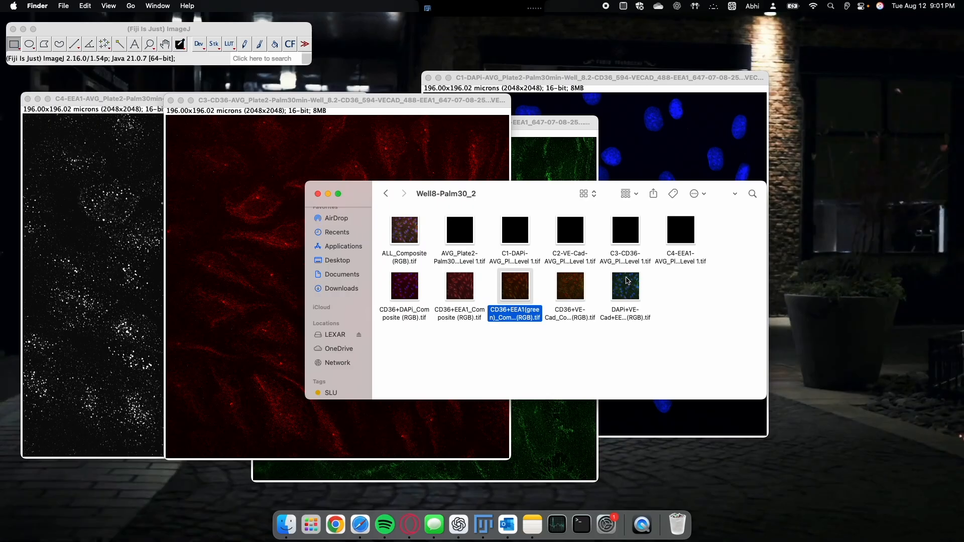
pyautogui.click(637, 339)
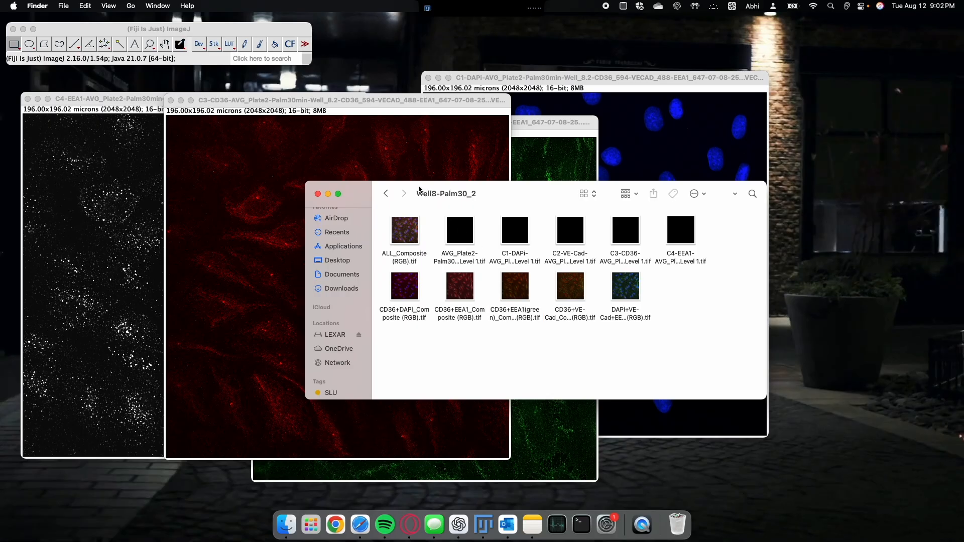
pyautogui.click(409, 222)
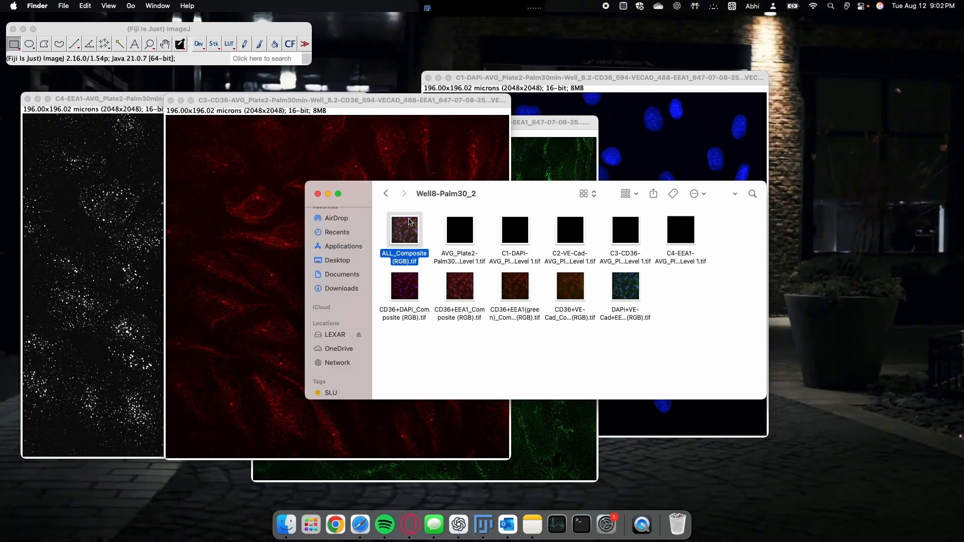
pyautogui.click(452, 295)
pyautogui.click(569, 291)
pyautogui.click(509, 290)
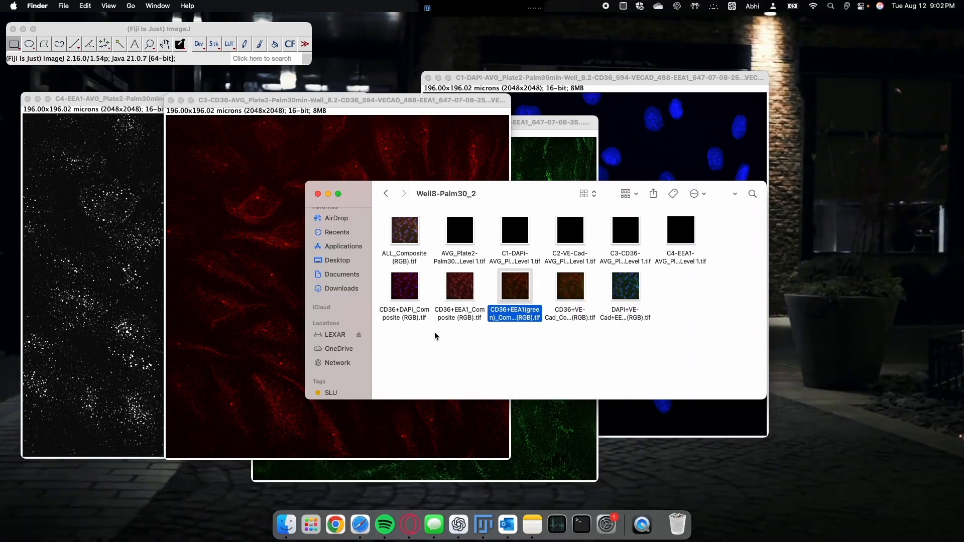
pyautogui.click(134, 227)
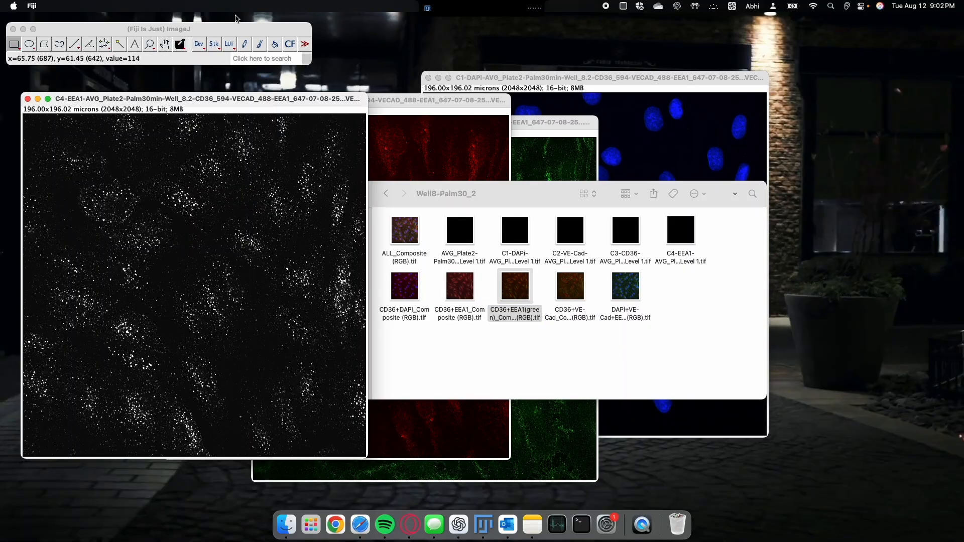
# Open Brightness/Contrast for the C4-EEA1 image, and recolor the image with the Green lookup table.
pyautogui.press('super+shift+c')
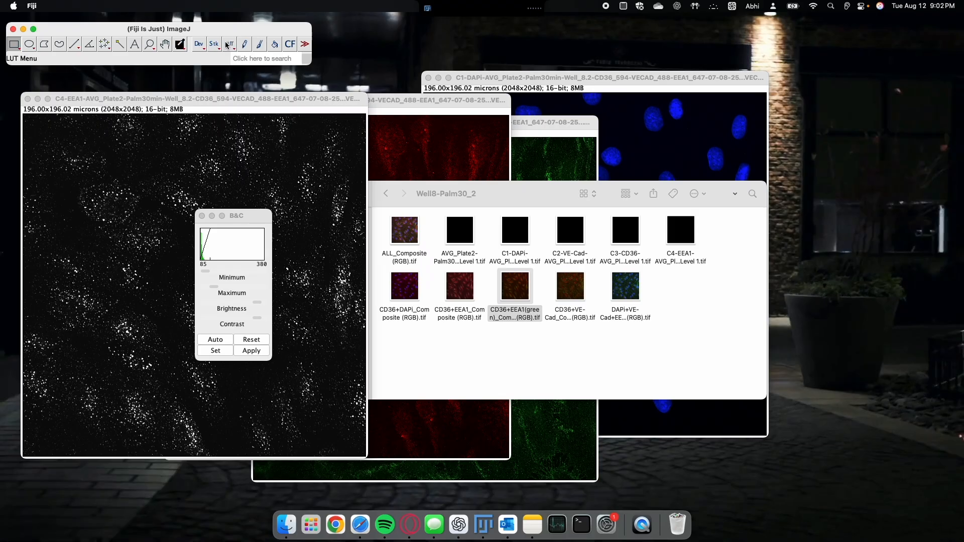
pyautogui.click(230, 45)
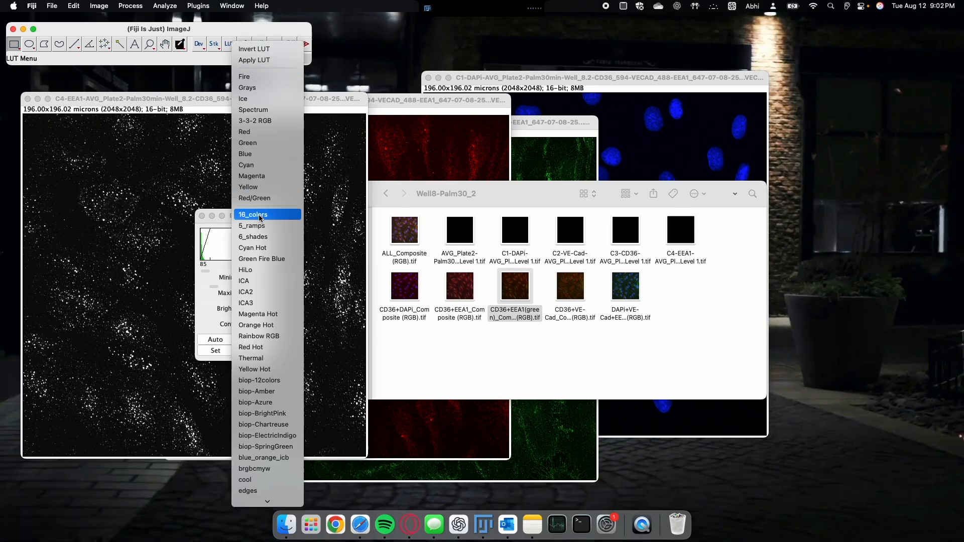
pyautogui.click(255, 145)
pyautogui.moveTo(219, 101); pyautogui.dragTo(510, 94)
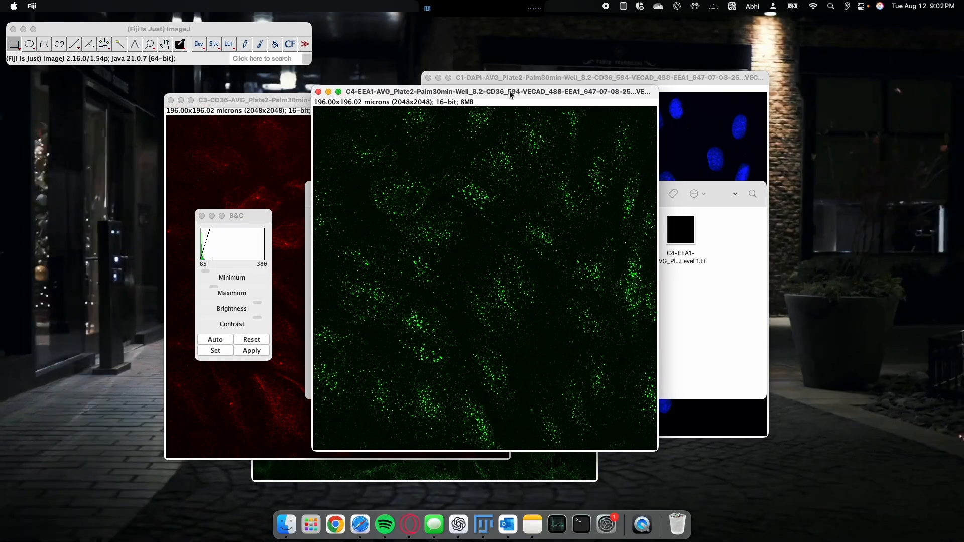
# Merge C3-CD36 as red and C4-EEA1 as green into a composite, keeping the source images.
pyautogui.hotkey('shift', 'm')
pyautogui.click(366, 121)
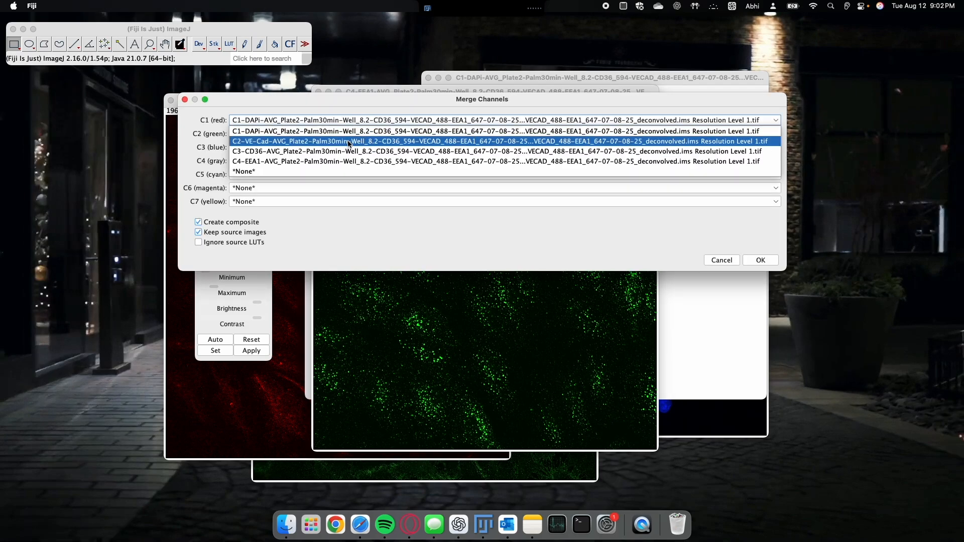
pyautogui.click(345, 151)
pyautogui.click(362, 134)
pyautogui.click(502, 175)
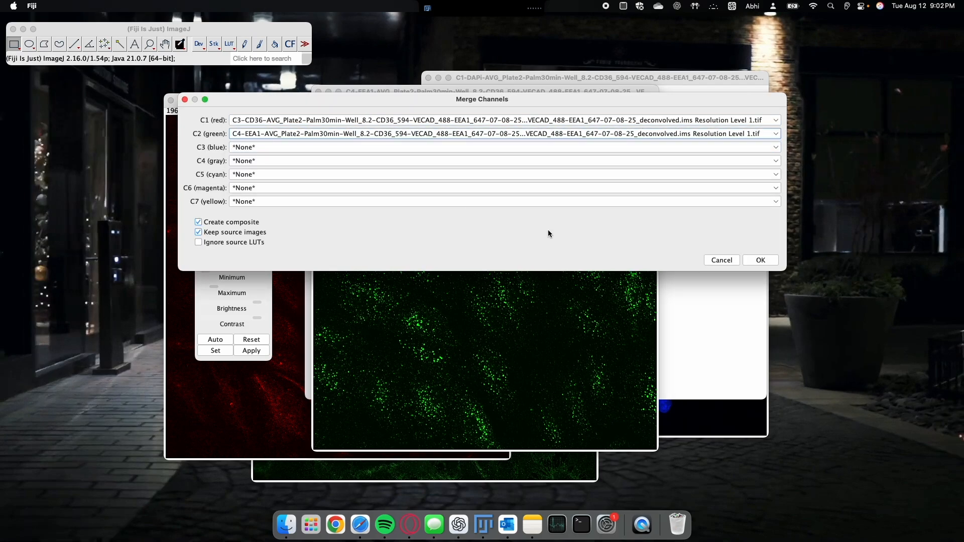
pyautogui.press('Return')
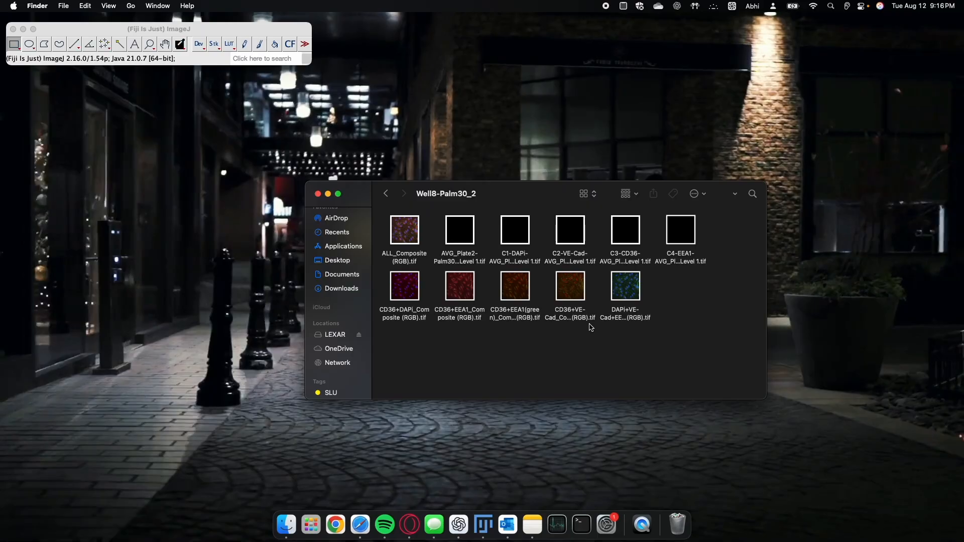
# Launch the JACoP colocalization plugin in Fiji.
pyautogui.click(120, 27)
pyautogui.moveTo(120, 26); pyautogui.dragTo(140, 27)
pyautogui.click(198, 5)
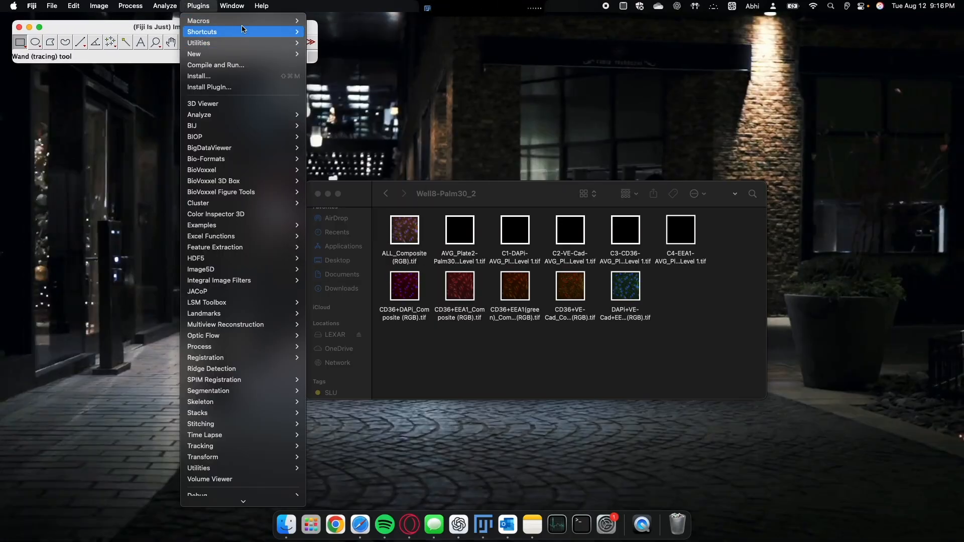
pyautogui.click(211, 292)
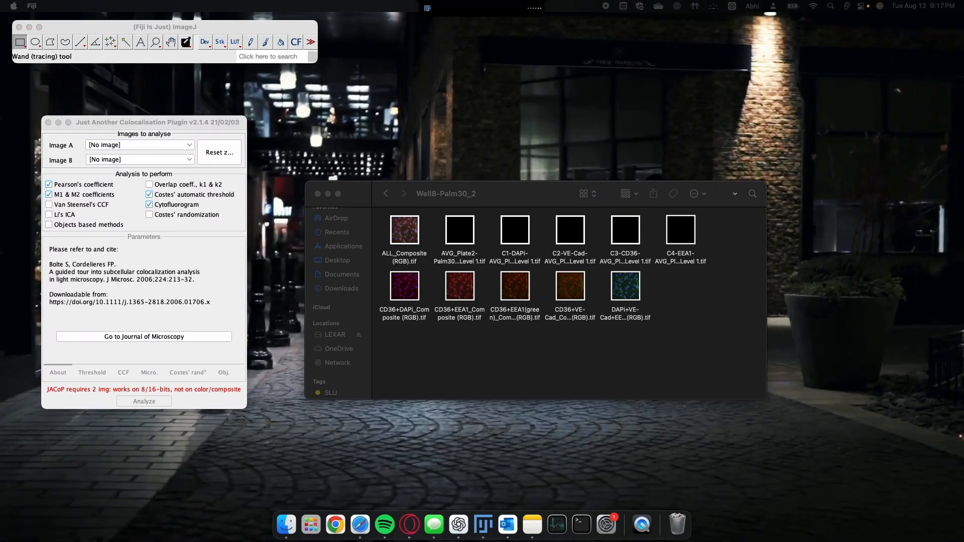
# Switch to Safari, search for JaCop fiji, and follow the plugin page's JACoP_.jar installation link to its GitHub releases.
pyautogui.moveTo(0, 35); pyautogui.dragTo(649, 47)
pyautogui.write('JaCop fi')
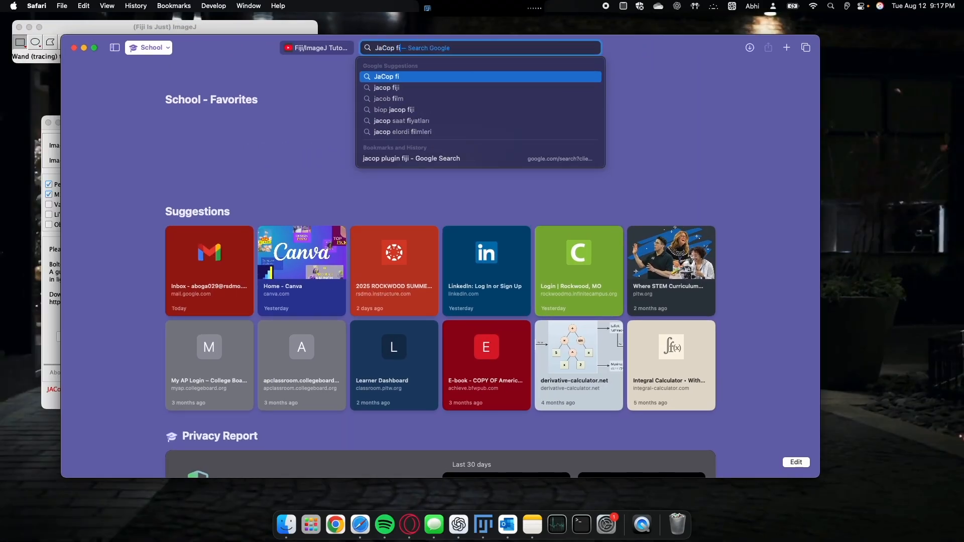
pyautogui.press('Return')
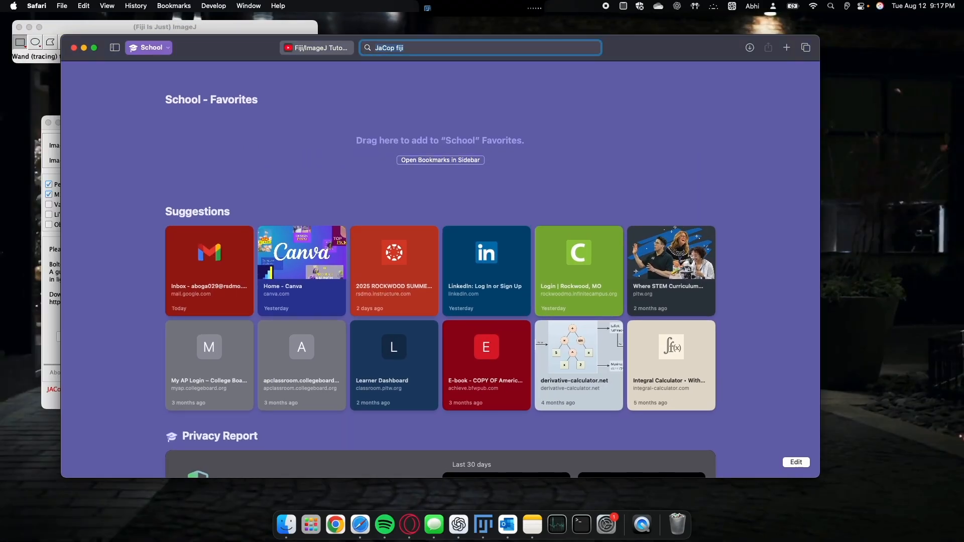
pyautogui.click(170, 168)
pyautogui.scroll(-15, 324, 248)
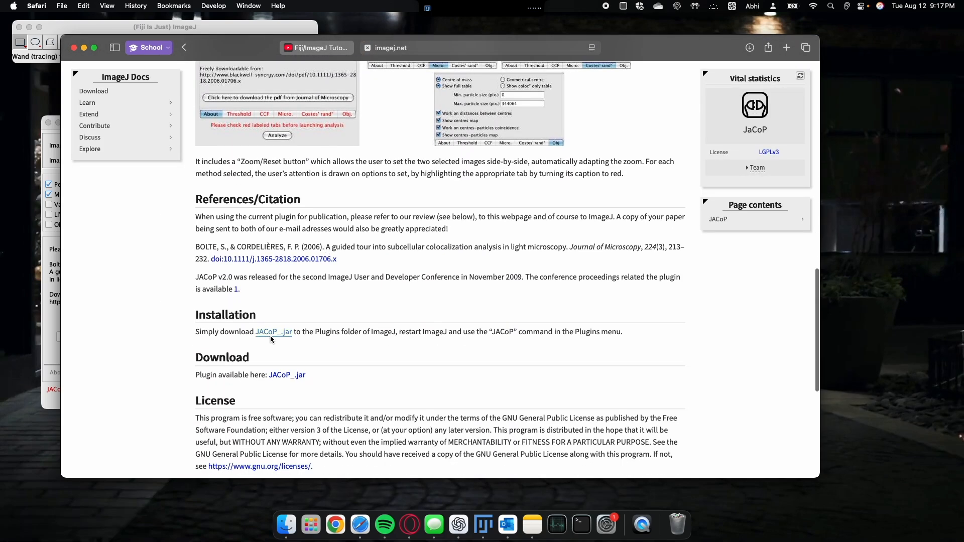
pyautogui.click(270, 335)
pyautogui.scroll(-1, 324, 308)
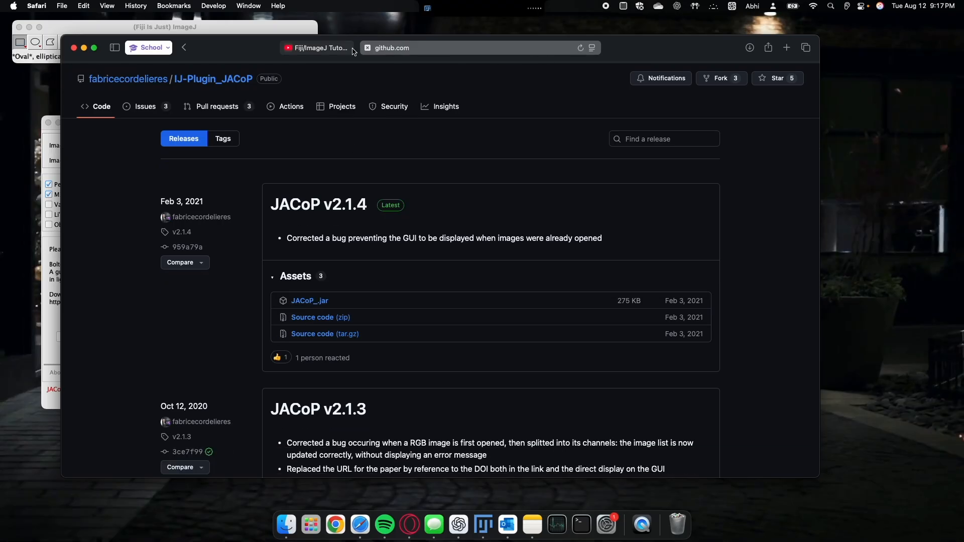
# Close the Safari window and open the plugins folder inside the SLU-tagged Fiji folder in Finder.
pyautogui.click(74, 48)
pyautogui.click(290, 528)
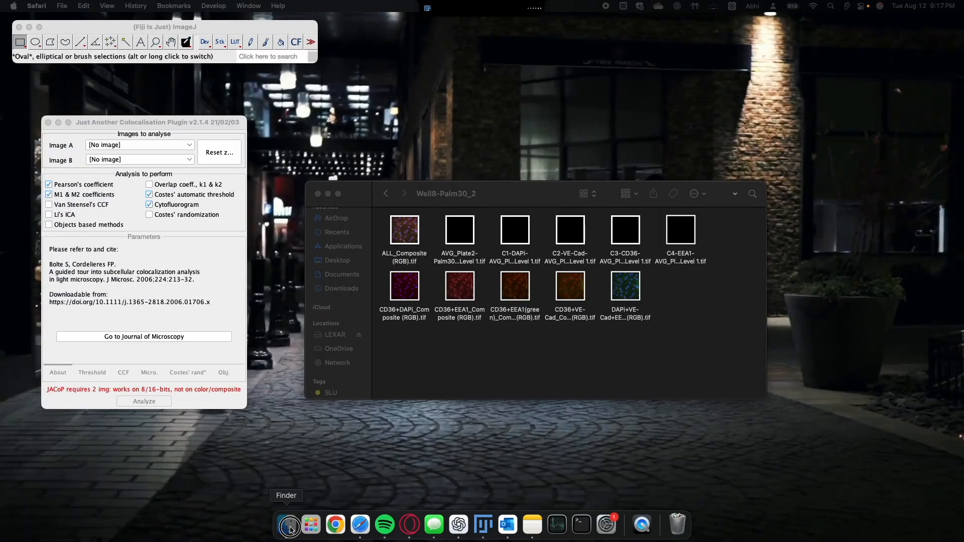
pyautogui.click(331, 393)
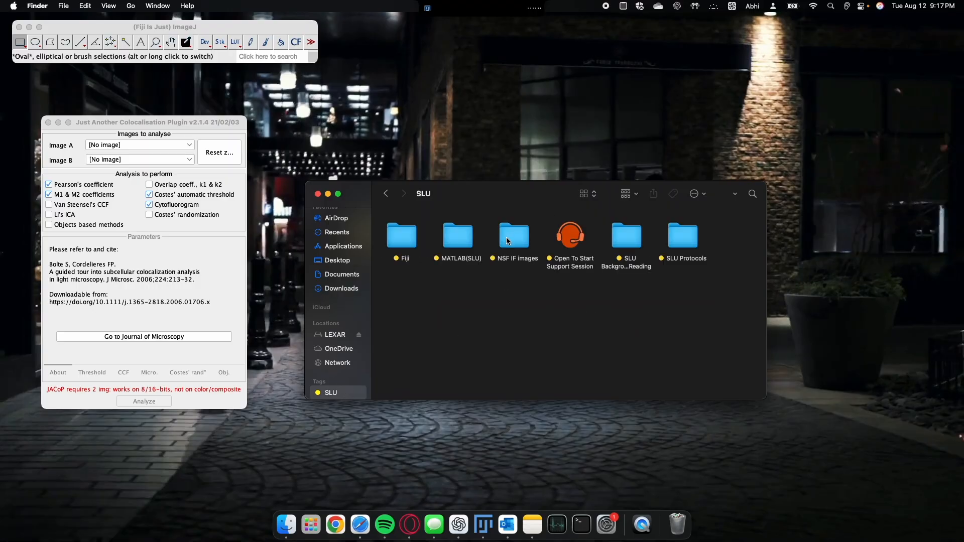
pyautogui.doubleClick(397, 234)
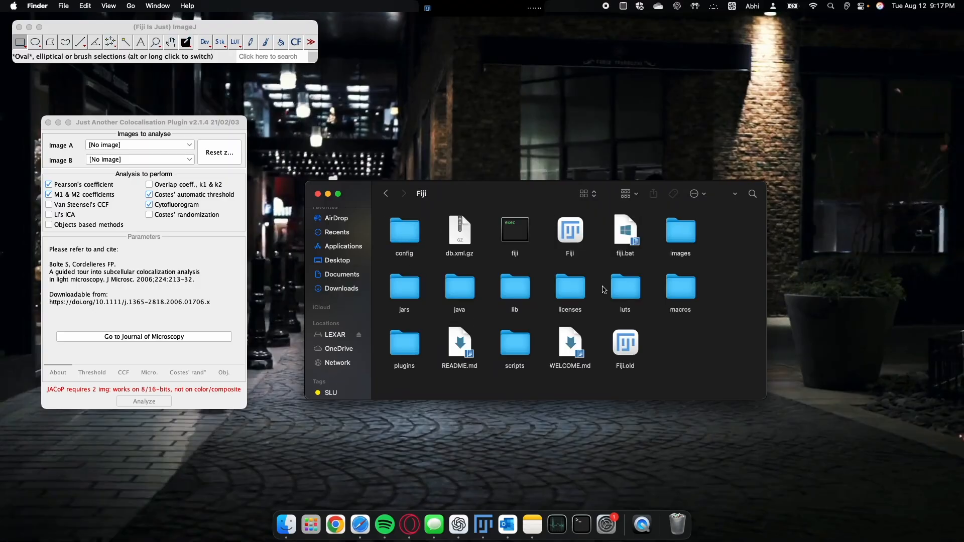
pyautogui.doubleClick(419, 354)
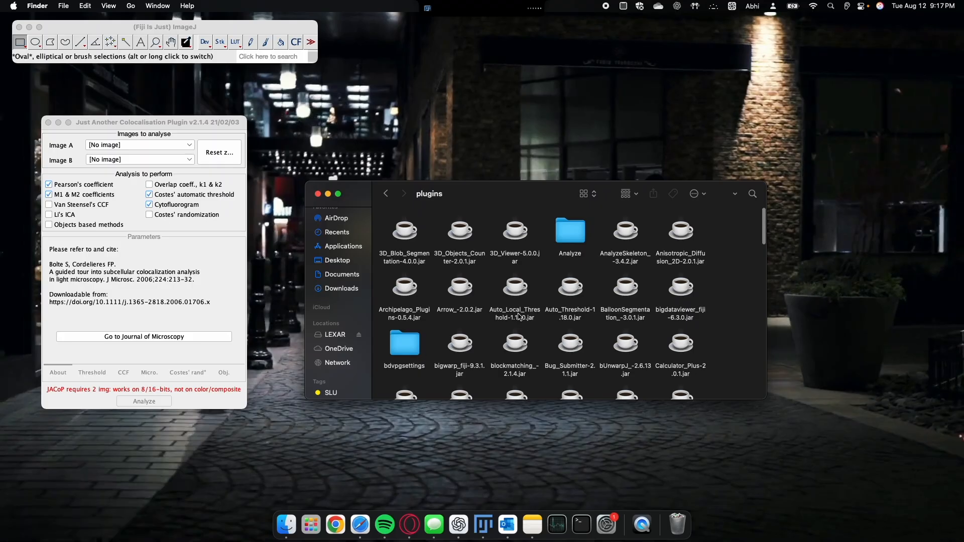
# Search for jacop within the plugins folder only.
pyautogui.scroll(-10, 520, 316)
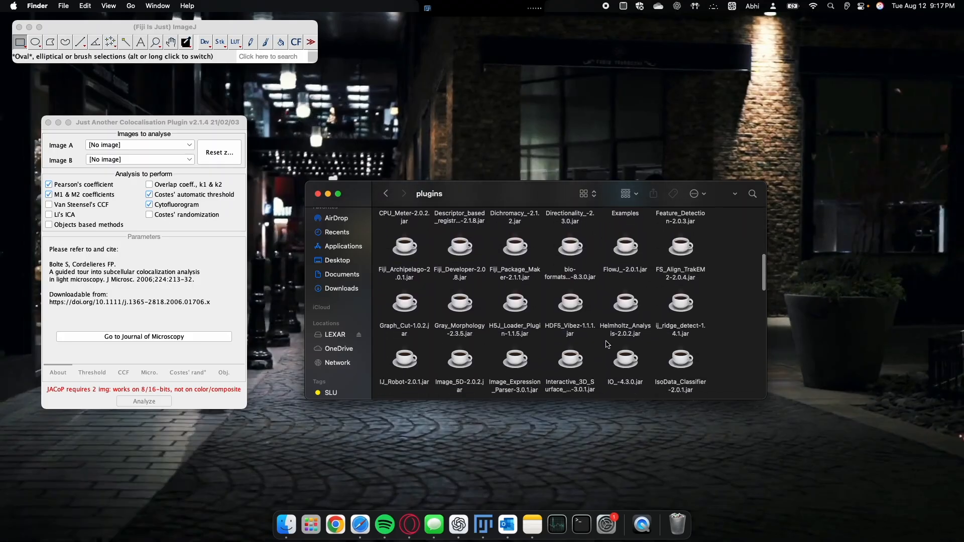
pyautogui.scroll(-10, 607, 345)
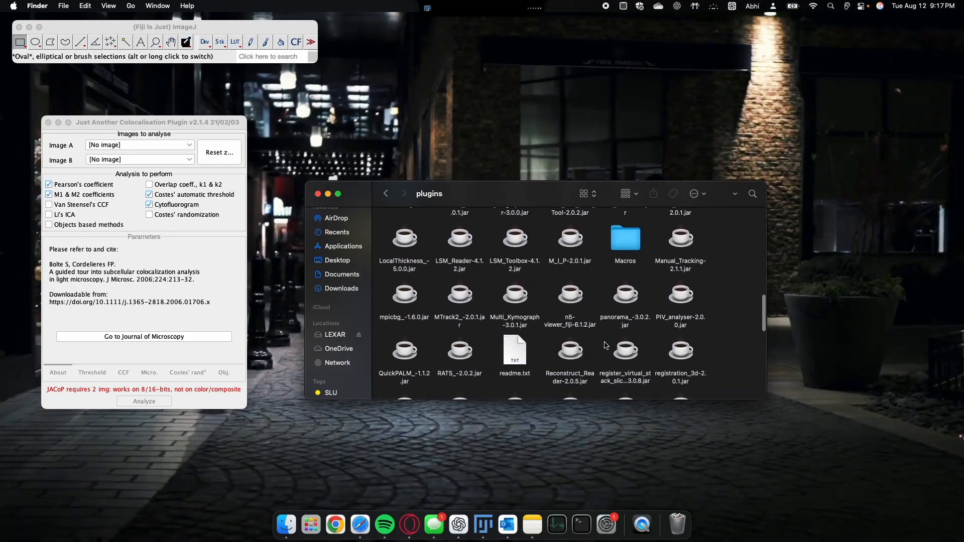
pyautogui.scroll(-10, 606, 345)
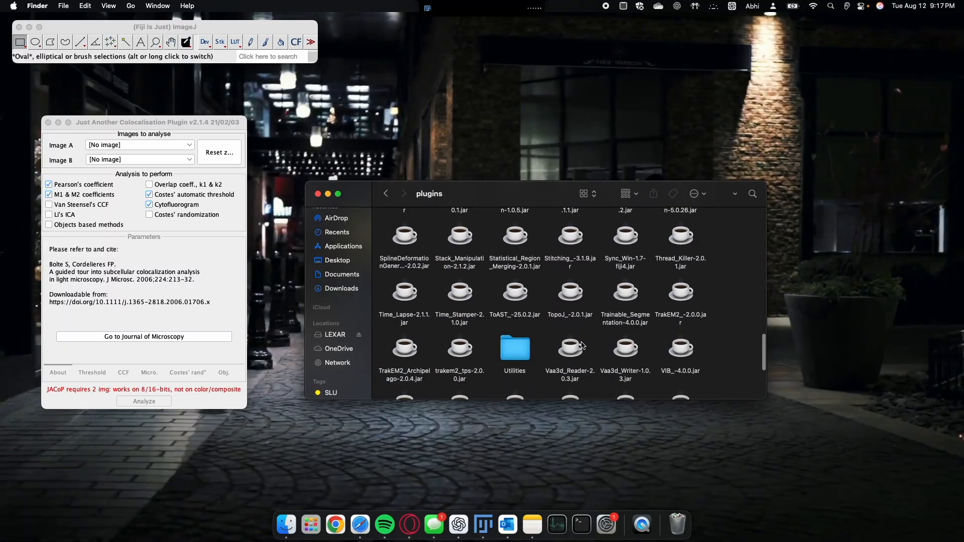
pyautogui.click(752, 194)
pyautogui.write('jac')
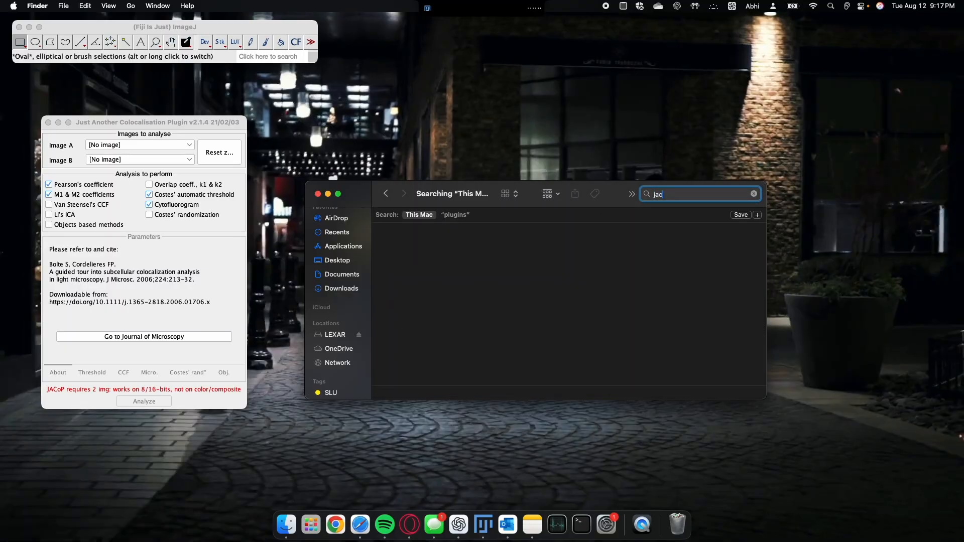
pyautogui.write('op')
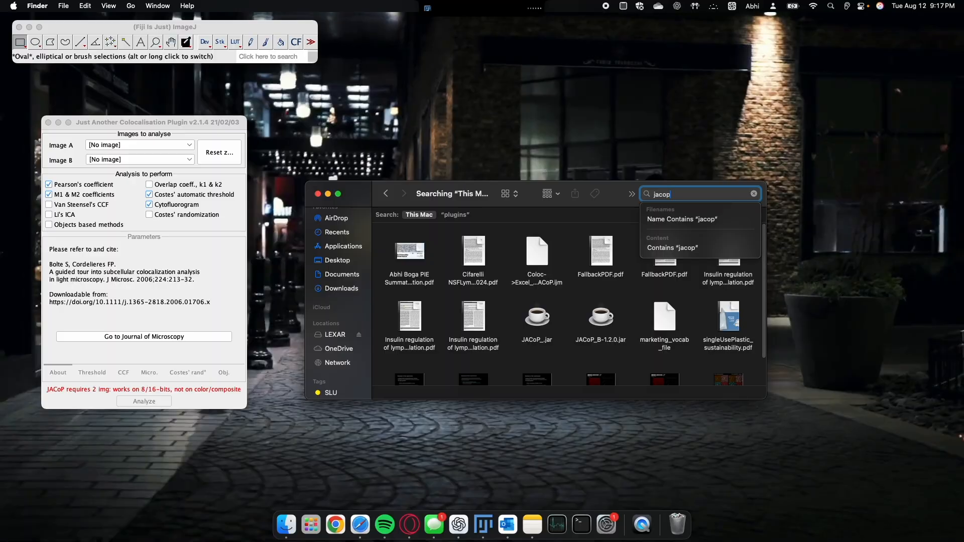
pyautogui.press('Return')
pyautogui.click(455, 214)
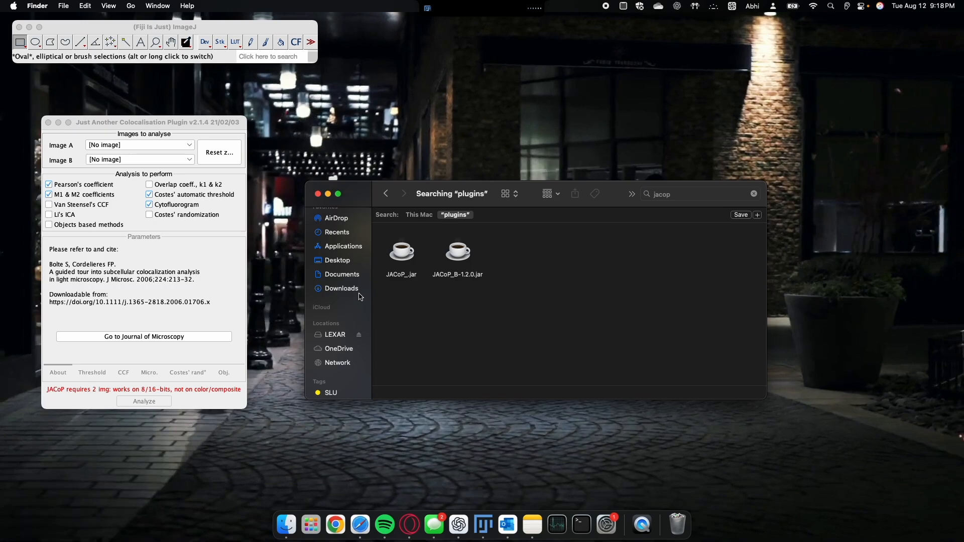
# Open the Well8-Palm30_2 folder under NSF IF images, NSF_IF_2_confocal, NSF_IF_2-Plate2, Well 8 - Palm30.
pyautogui.click(332, 393)
pyautogui.doubleClick(498, 251)
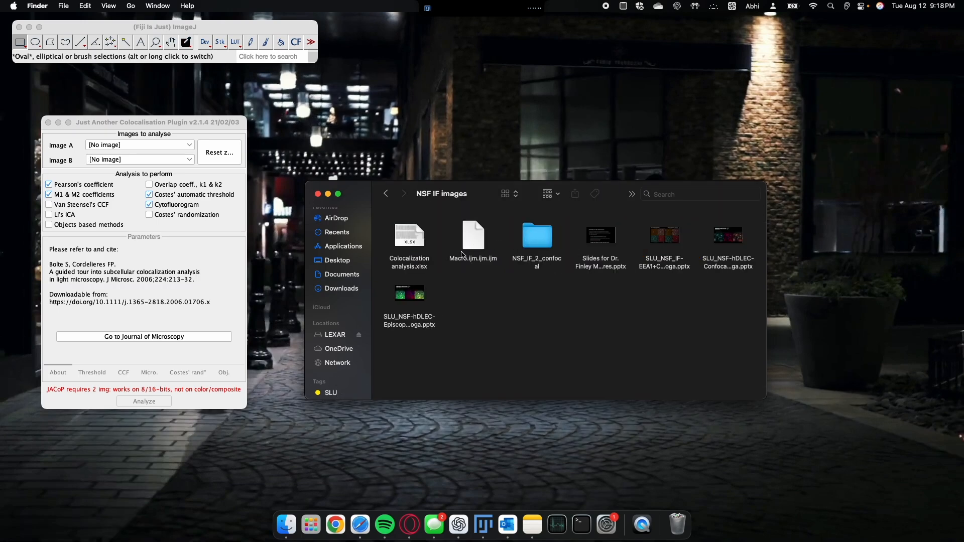
pyautogui.doubleClick(538, 245)
pyautogui.doubleClick(397, 234)
pyautogui.click(386, 194)
pyautogui.doubleClick(445, 241)
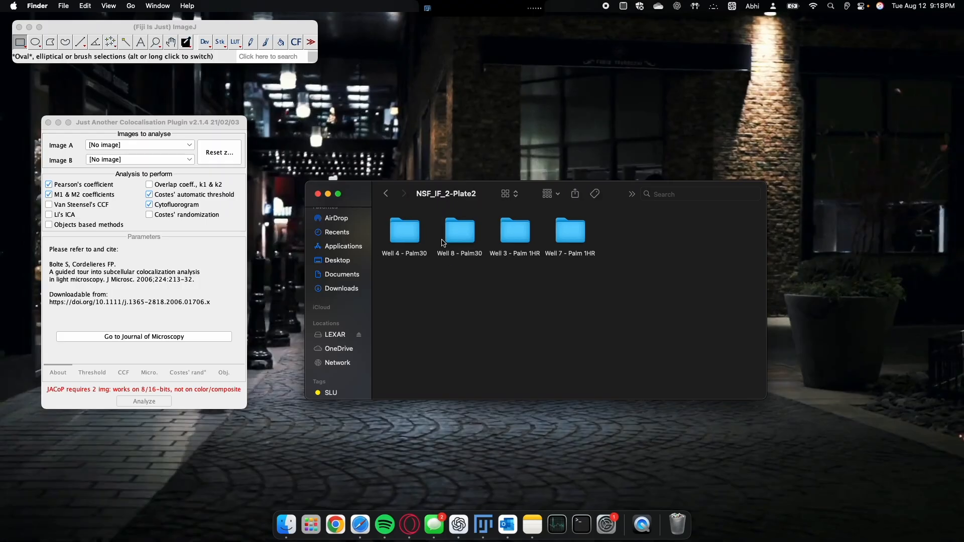
pyautogui.doubleClick(443, 243)
pyautogui.doubleClick(442, 240)
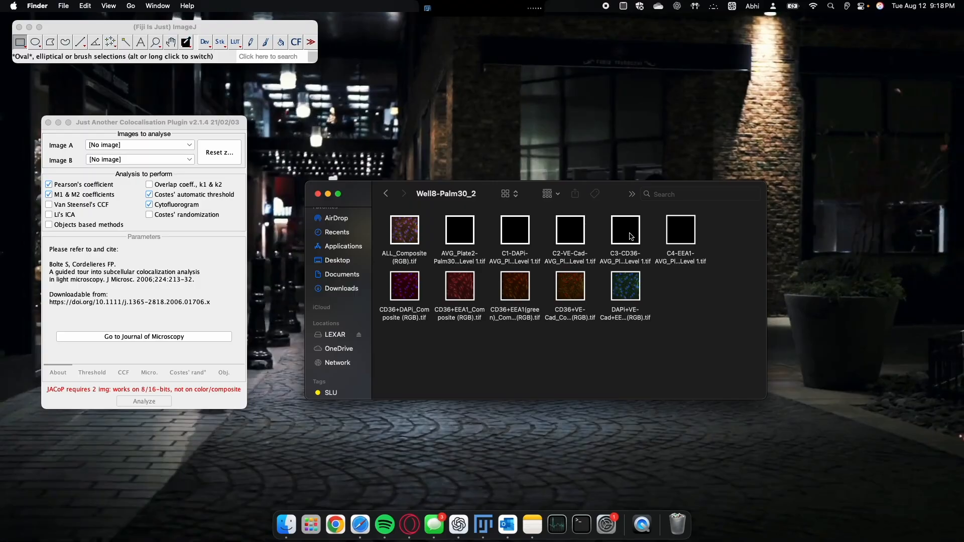
# Select the C3-CD36 and C4-EEA1 TIFFs together and open them in Fiji for JACoP.
pyautogui.click(631, 234)
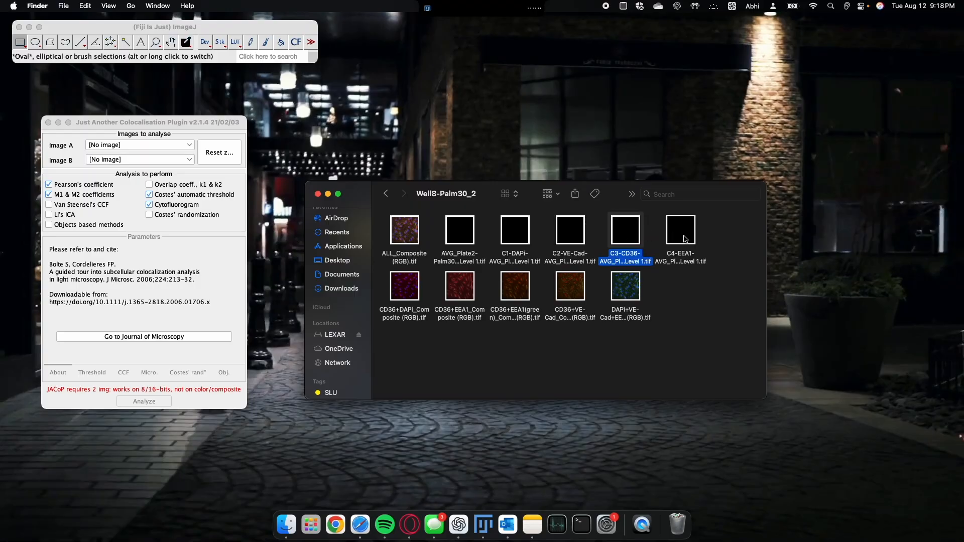
pyautogui.click(663, 238)
pyautogui.keyDown('super'); pyautogui.click(628, 230); pyautogui.keyUp('super')
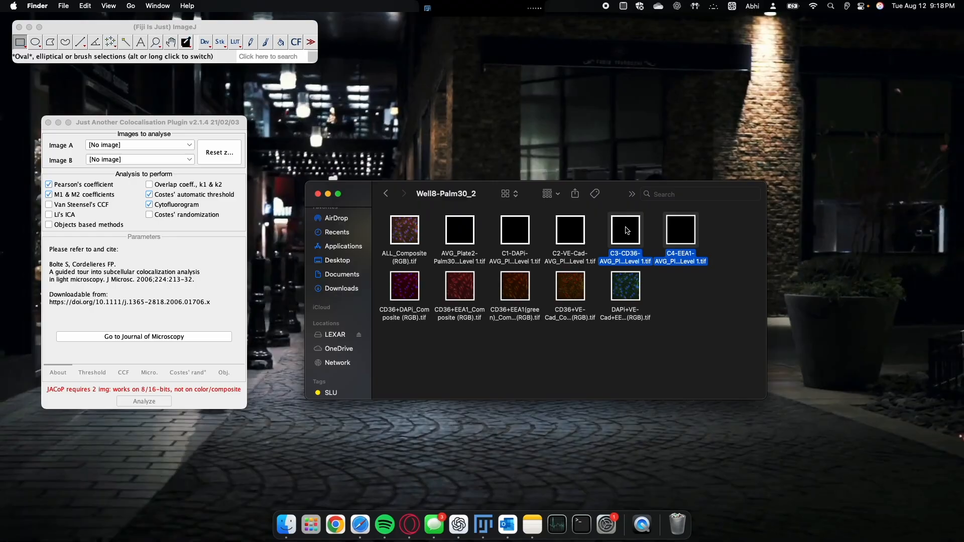
pyautogui.moveTo(627, 231); pyautogui.dragTo(123, 41)
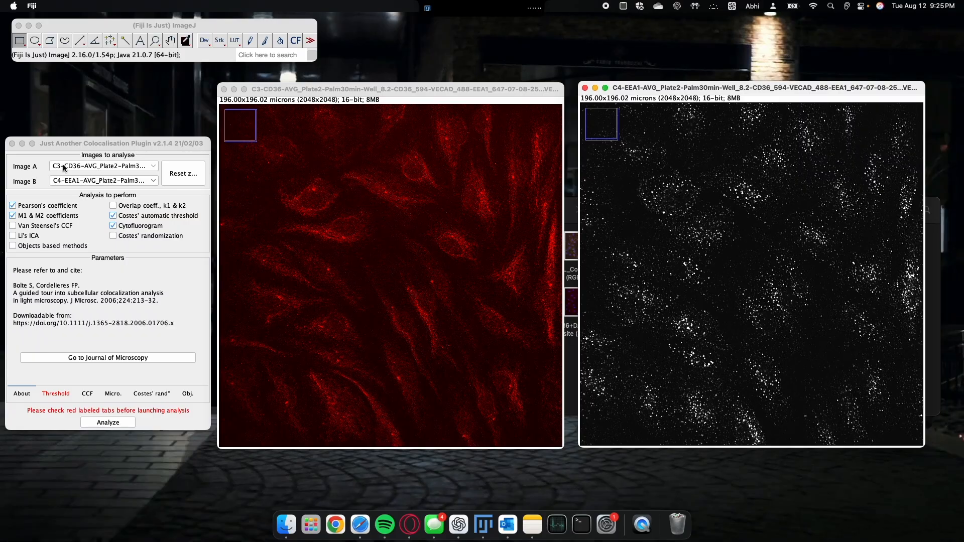
# Exclude Costes' automatic threshold and Cytofluorogram from the analysis, and set the thresholds to 117 for image A and 692 for image B.
pyautogui.click(113, 215)
pyautogui.click(114, 225)
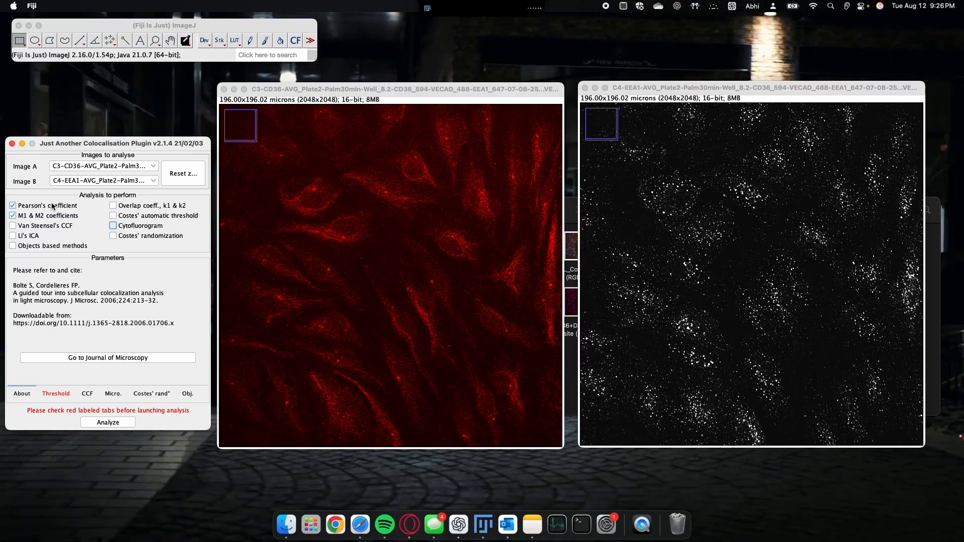
pyautogui.click(56, 392)
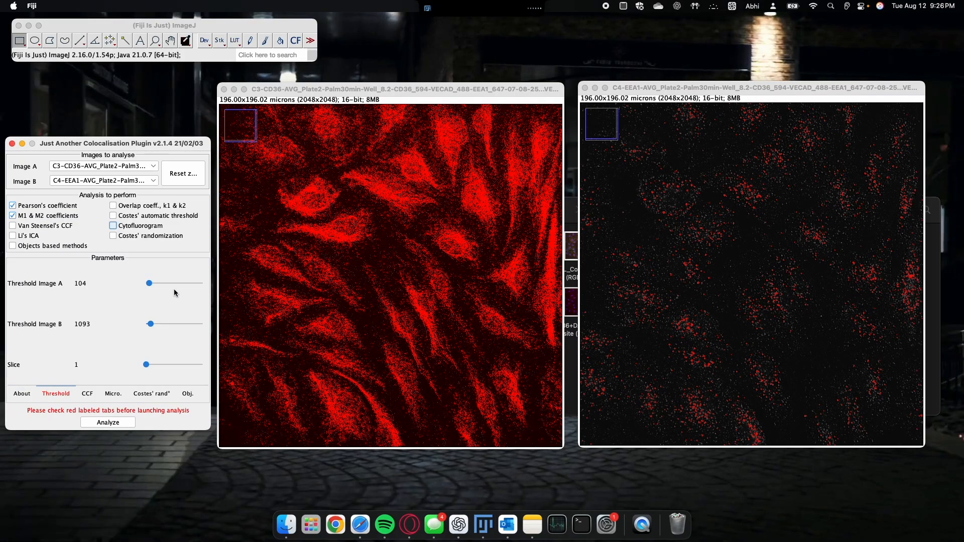
pyautogui.click(151, 324)
pyautogui.click(150, 288)
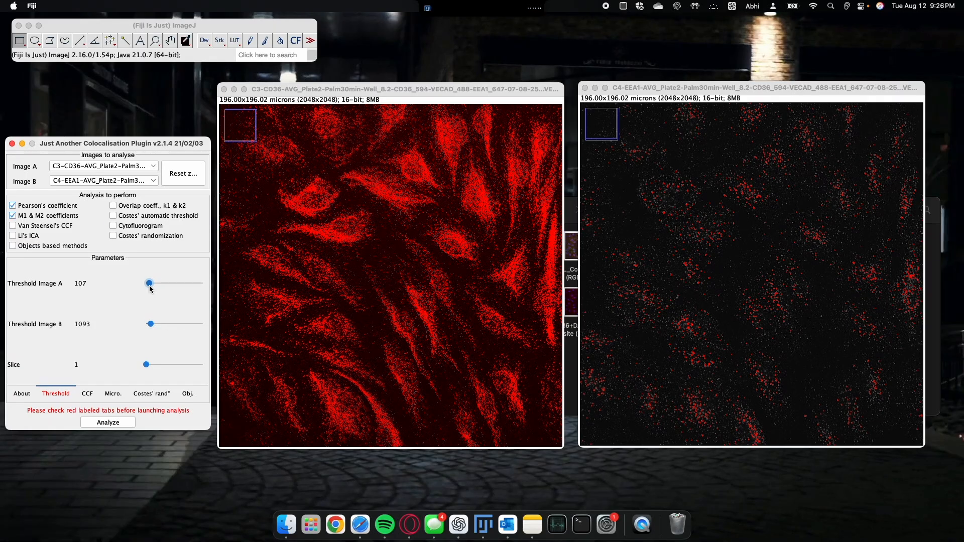
pyautogui.click(150, 288)
pyautogui.moveTo(149, 288); pyautogui.dragTo(152, 288)
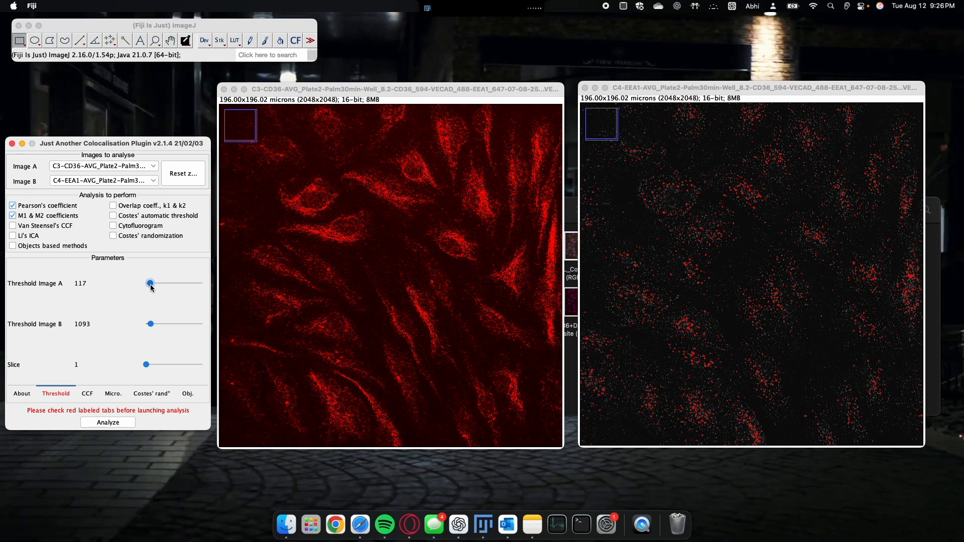
pyautogui.click(151, 325)
pyautogui.moveTo(153, 326); pyautogui.dragTo(149, 326)
# Run the colocalization analysis and highlight the Pearson's coefficient and thresholded Manders' coefficient lines in the log.
pyautogui.click(127, 425)
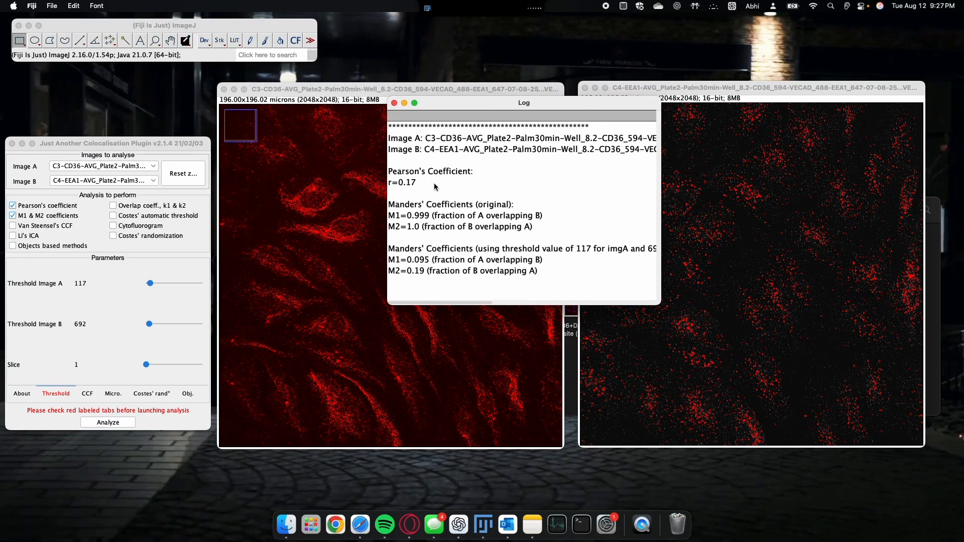
pyautogui.click(417, 182)
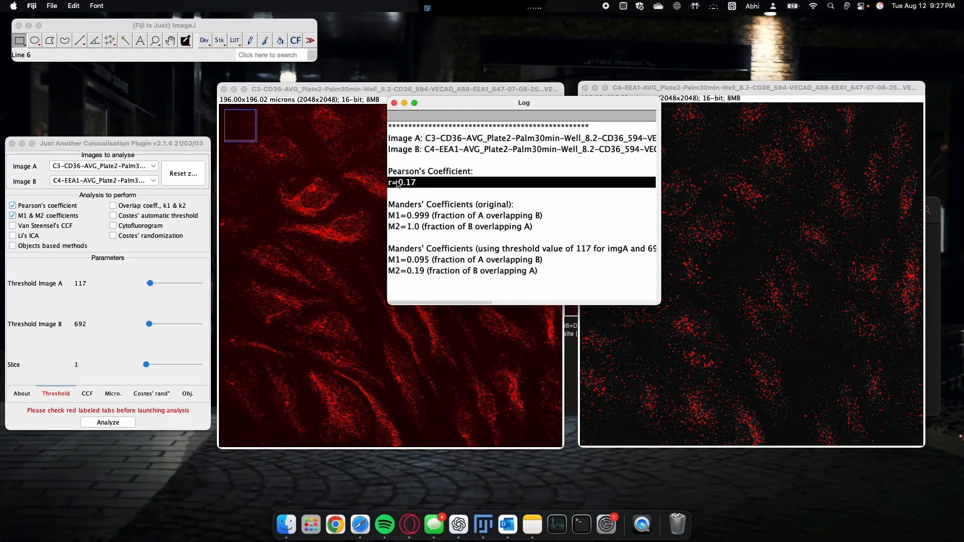
pyautogui.click(429, 271)
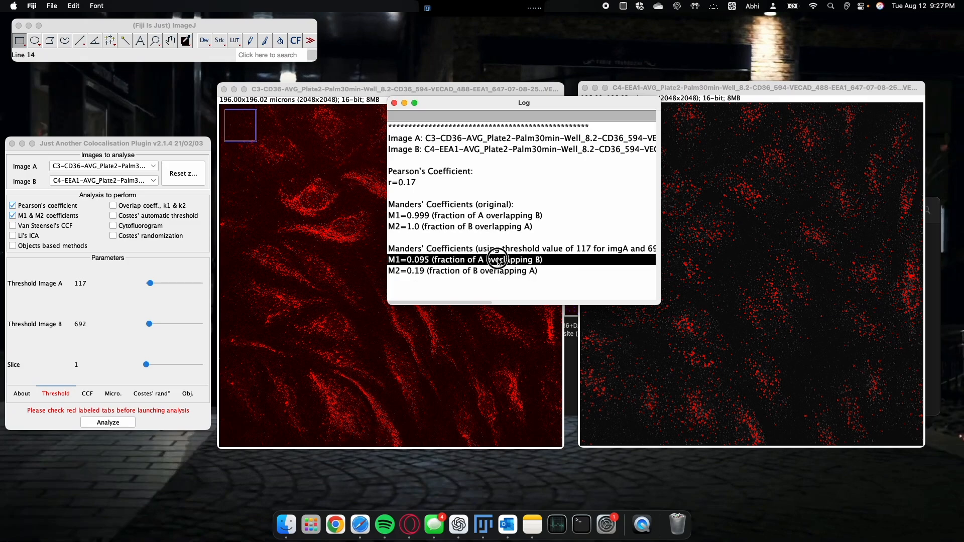
# Switch to Microsoft Excel and create a blank workbook.
pyautogui.click(458, 261)
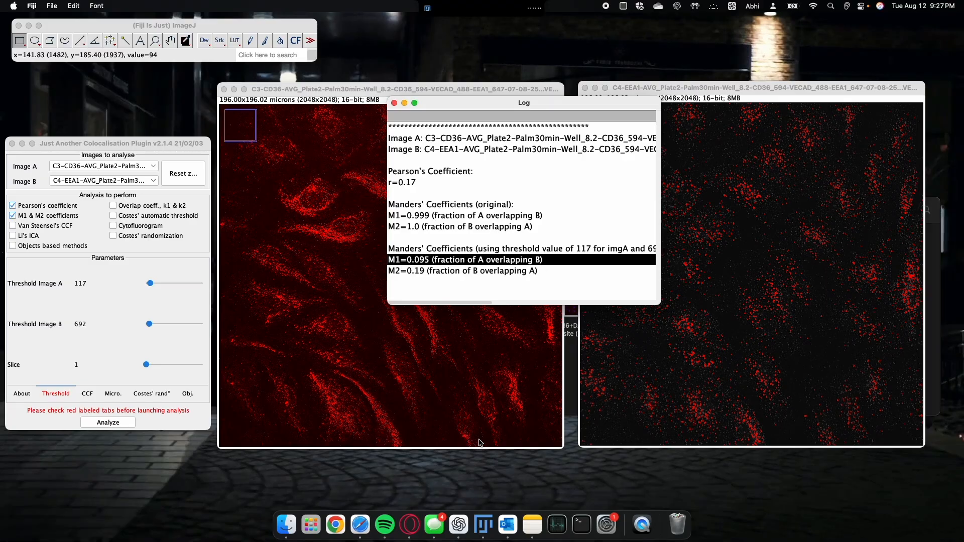
pyautogui.press('super+space')
pyautogui.write('exc')
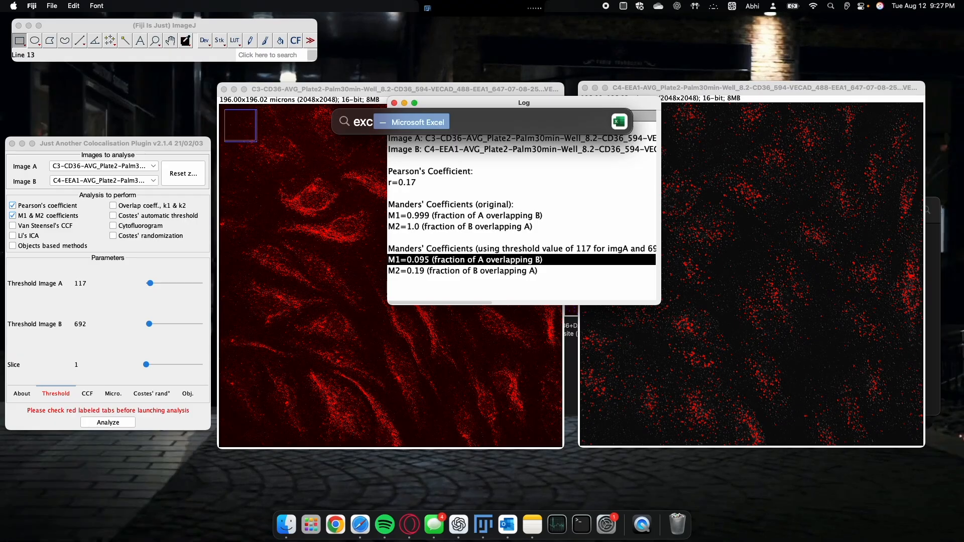
pyautogui.press('Return')
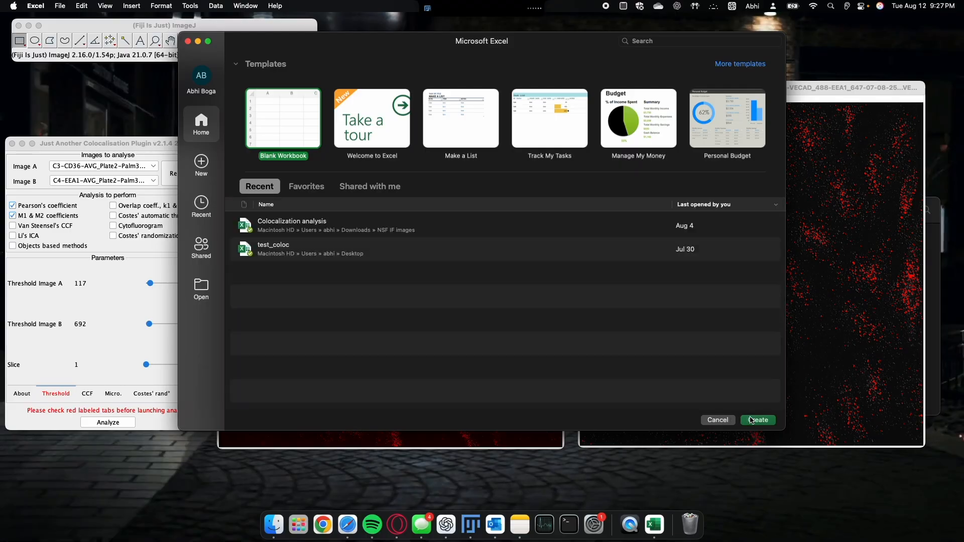
pyautogui.click(752, 421)
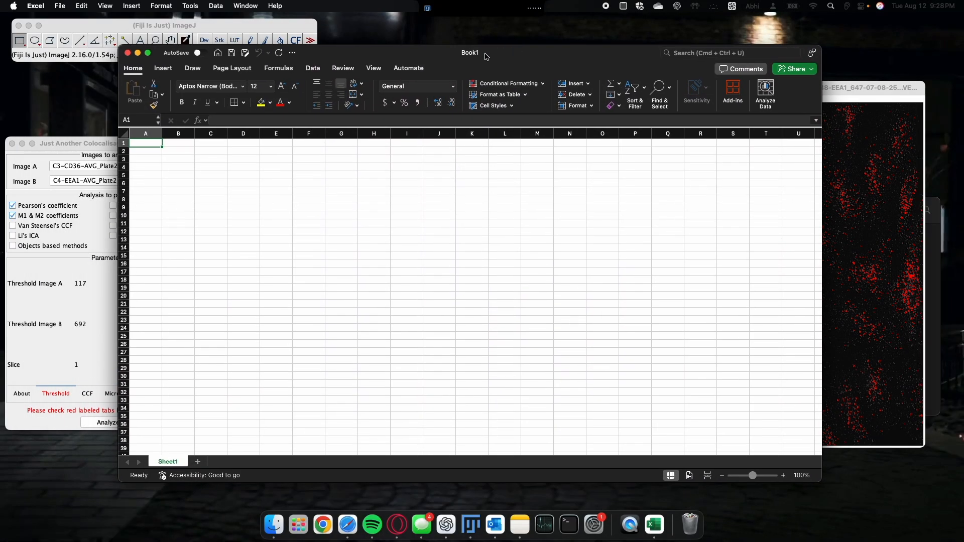
# Save the workbook on the Mac as Colocalization-duplicate in the NSF IF images folder, in Excel Workbook (.xlsx) format.
pyautogui.press('super+s')
pyautogui.write('Colocalization duplicate')
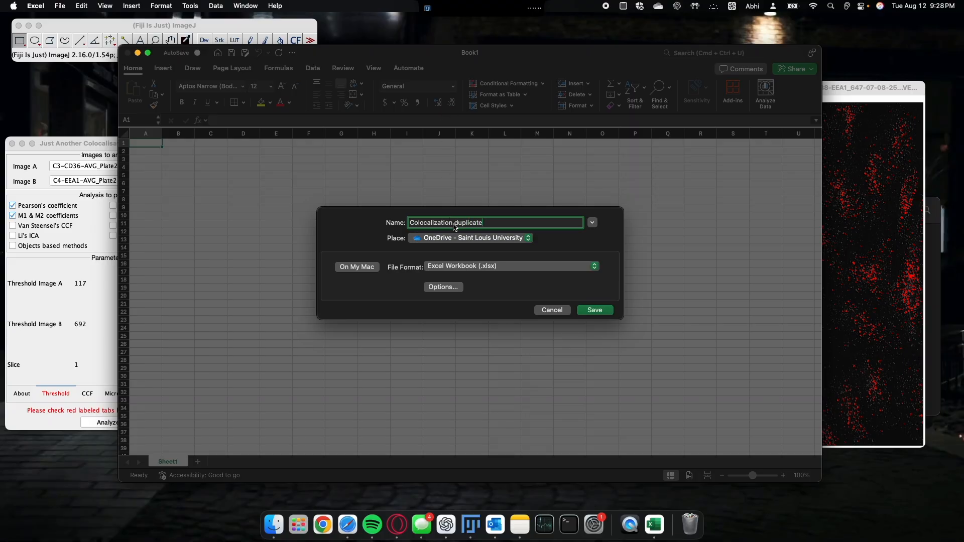
pyautogui.press('Delete')
pyautogui.write('-')
pyautogui.click(357, 267)
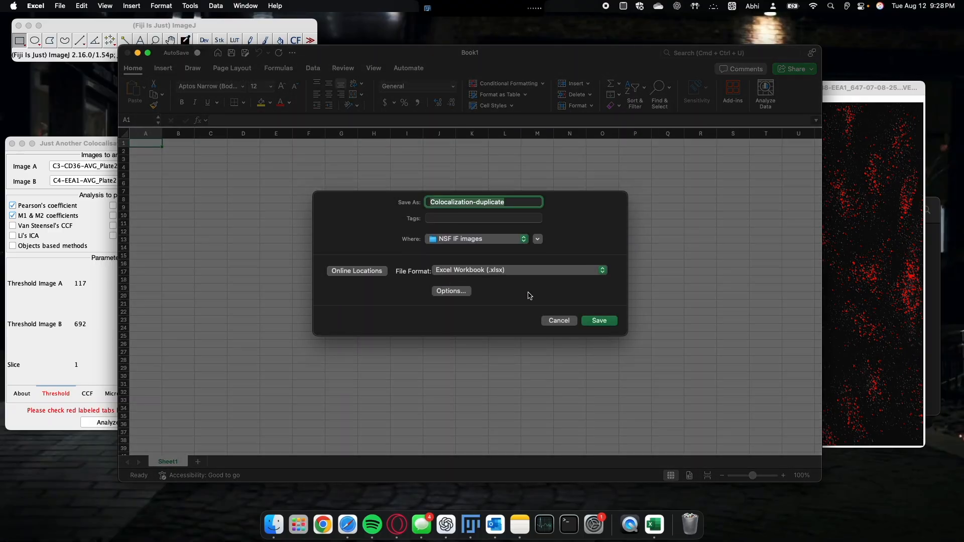
pyautogui.click(454, 241)
pyautogui.click(454, 240)
pyautogui.click(469, 240)
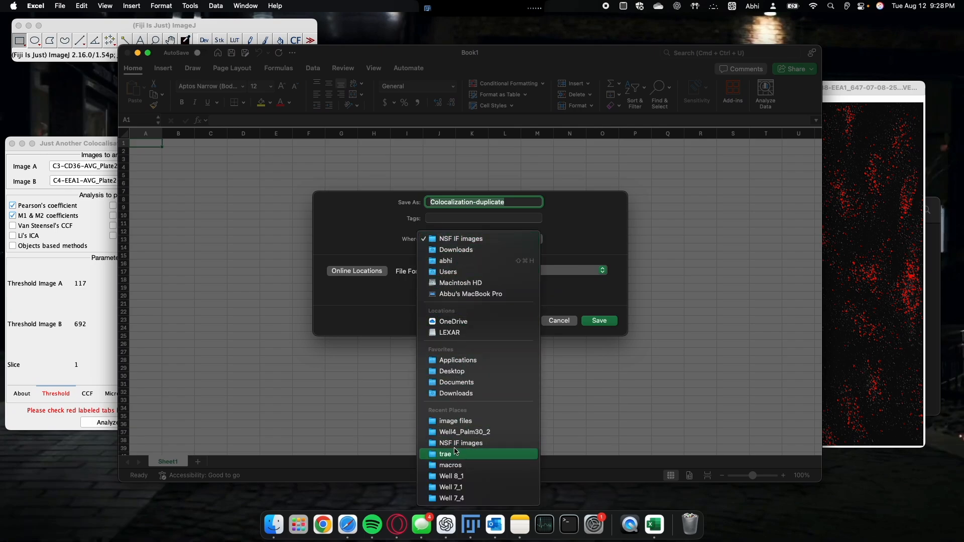
pyautogui.click(552, 334)
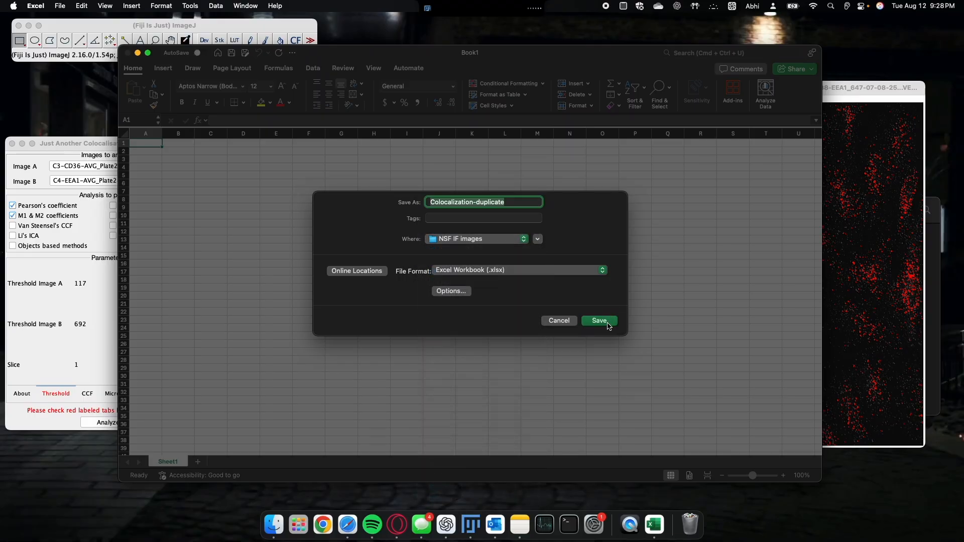
pyautogui.click(608, 323)
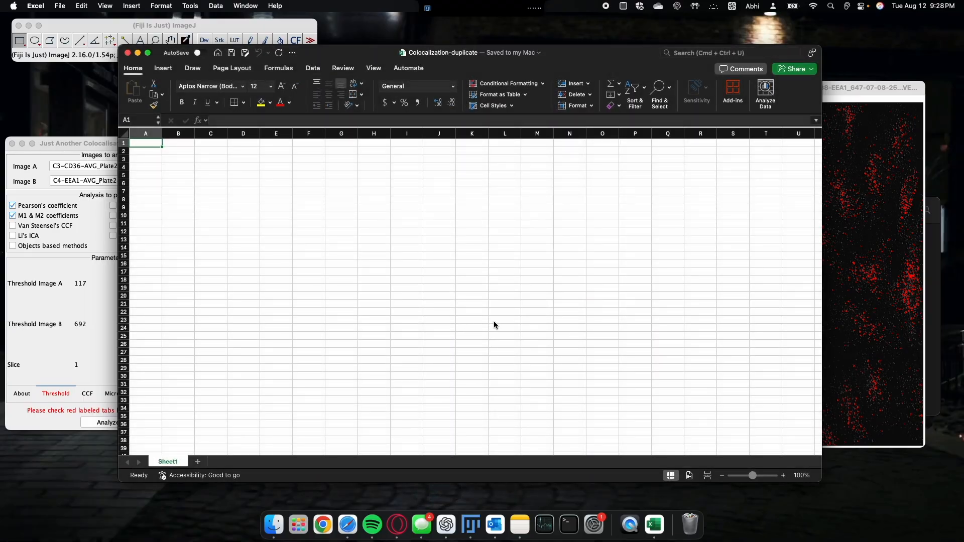
# Copy the log lines from the Pearson's r value through the thresholded M2 coefficient and paste them into the workbook from cell A1.
pyautogui.hotkey('ctrl', 'Up')
pyautogui.click(602, 143)
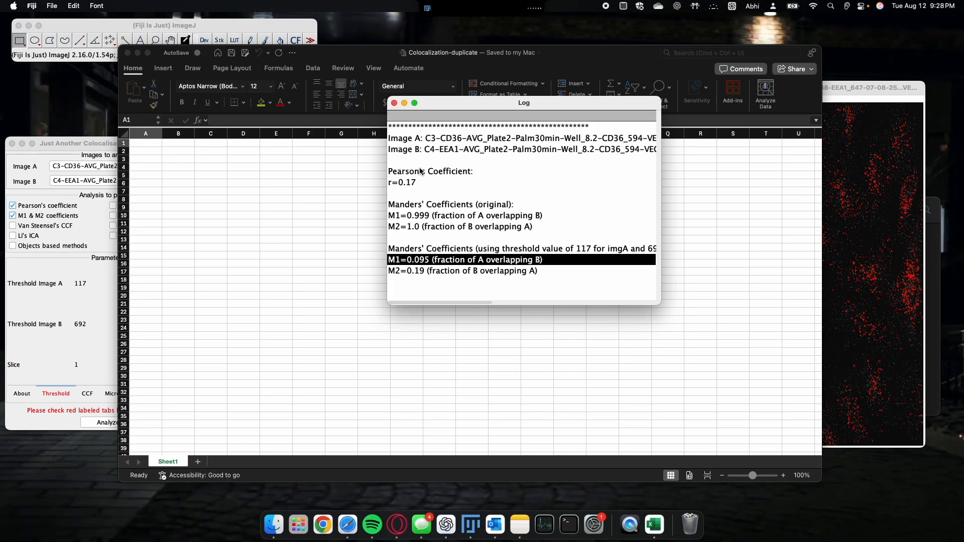
pyautogui.moveTo(423, 179); pyautogui.dragTo(434, 273)
pyautogui.press('super+c')
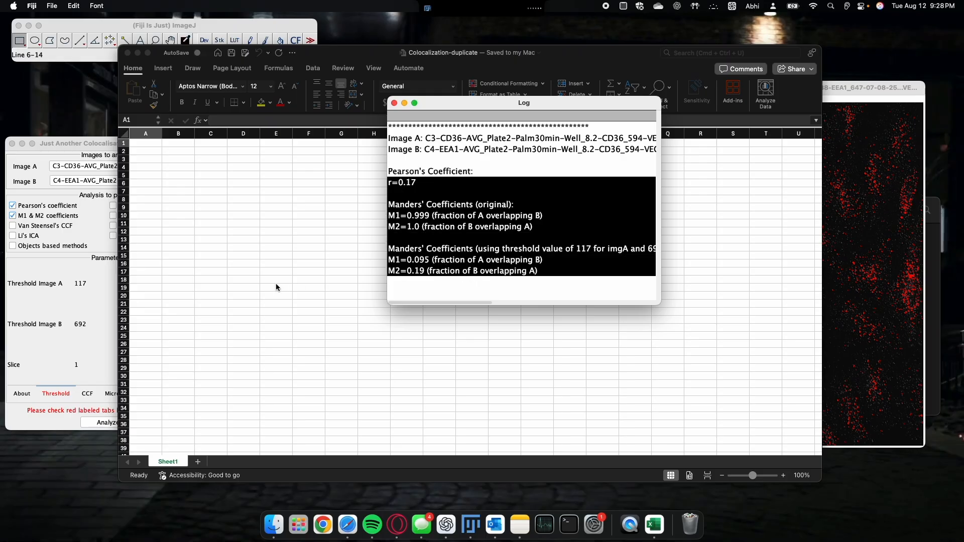
pyautogui.click(155, 147)
pyautogui.press('super+v')
# Delete the original Manders' coefficient rows and move the thresholded Manders' block up to cell A3.
pyautogui.moveTo(152, 161); pyautogui.dragTo(216, 178)
pyautogui.press('Delete')
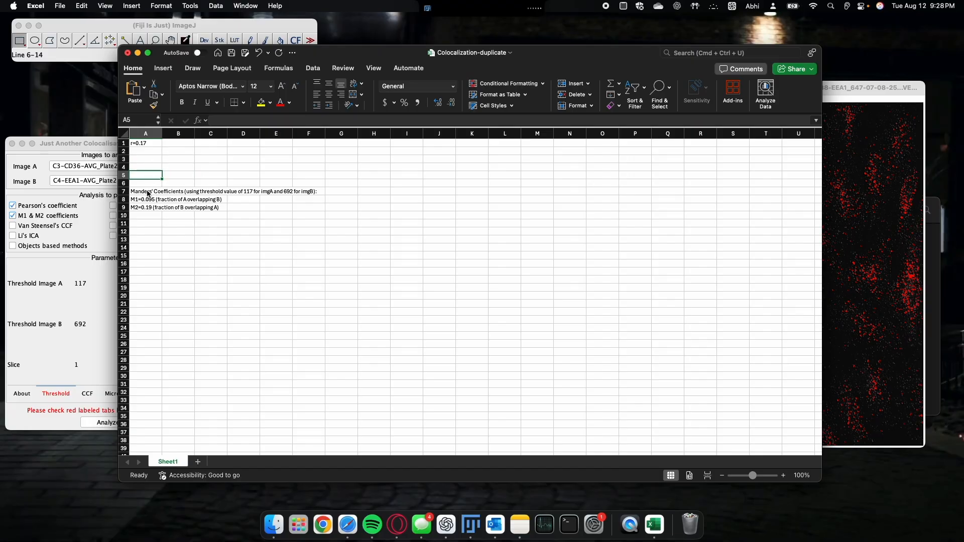
pyautogui.moveTo(151, 191); pyautogui.dragTo(297, 204)
pyautogui.press('super+x')
pyautogui.click(155, 158)
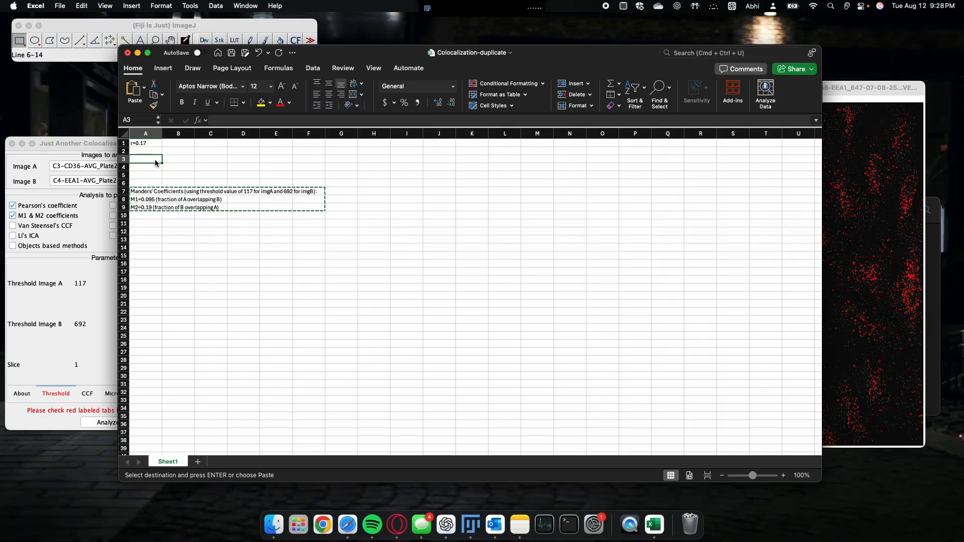
pyautogui.press('super+v')
# Clear the pasted Pearson's and Manders' coefficients from the sheet.
pyautogui.click(270, 205)
pyautogui.click(352, 176)
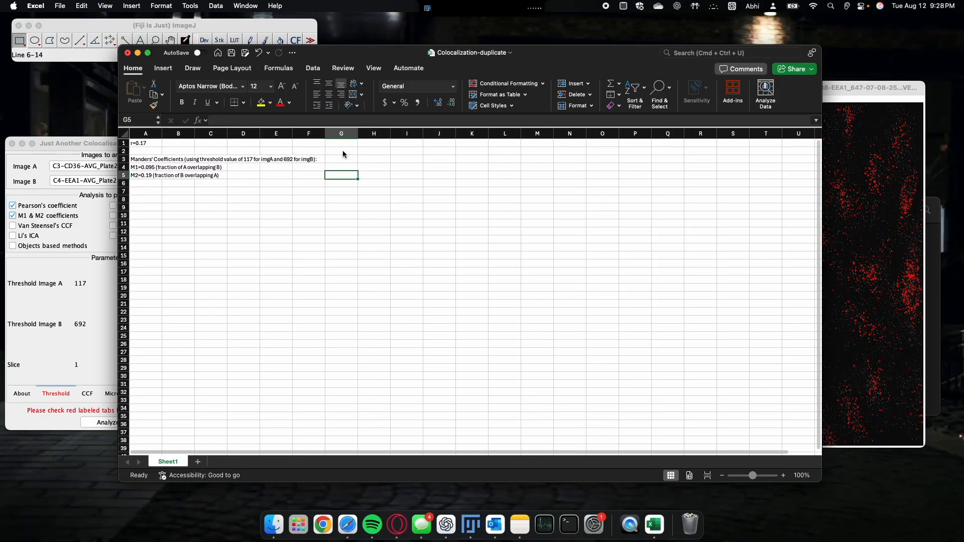
pyautogui.click(342, 145)
pyautogui.click(274, 199)
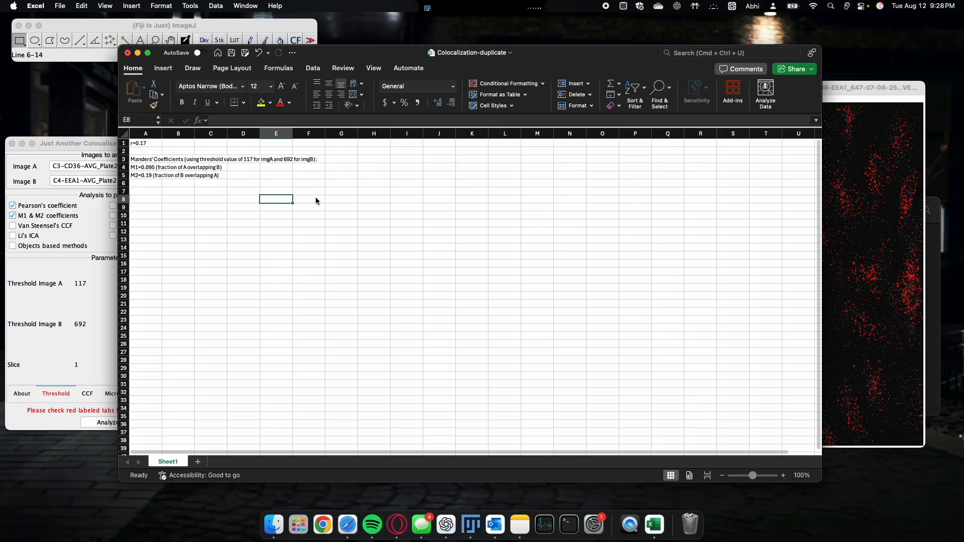
pyautogui.moveTo(277, 175); pyautogui.dragTo(145, 143)
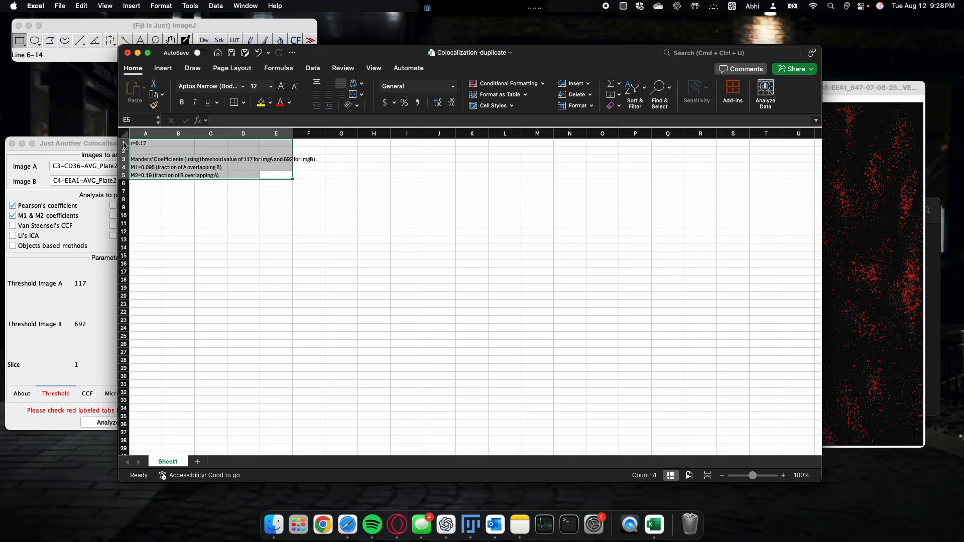
pyautogui.press('Delete')
pyautogui.click(244, 271)
pyautogui.hotkey('ctrl', 'Up')
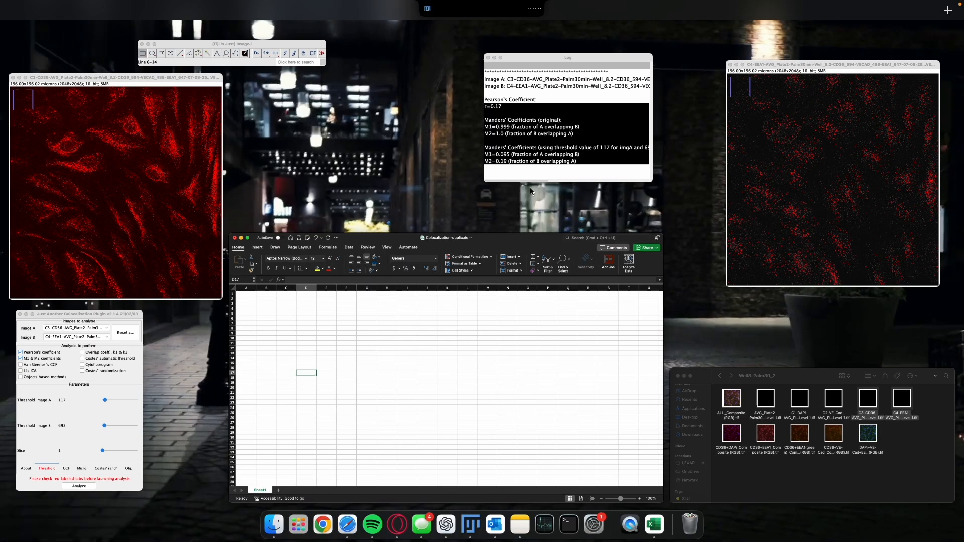
pyautogui.click(525, 156)
pyautogui.click(500, 174)
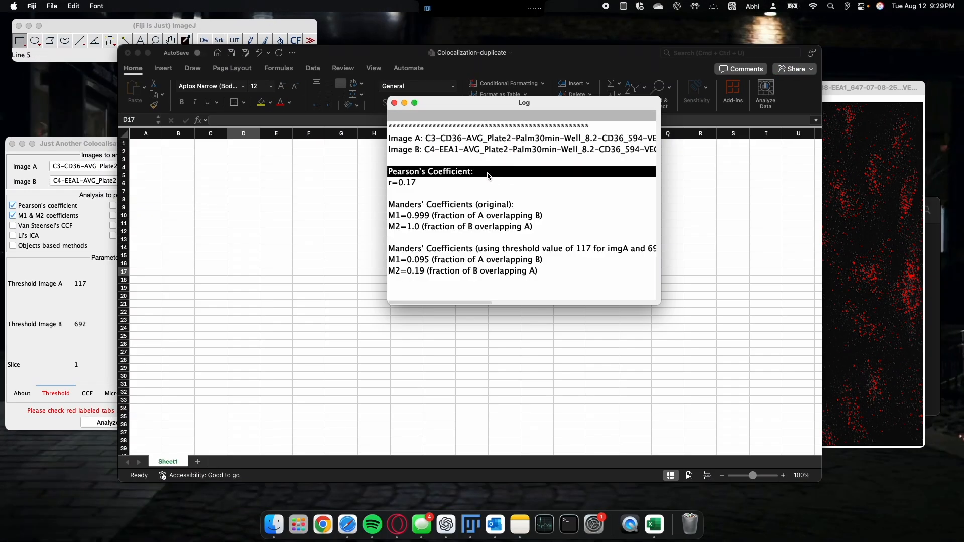
pyautogui.hotkey('ctrl', 'Up')
pyautogui.click(480, 317)
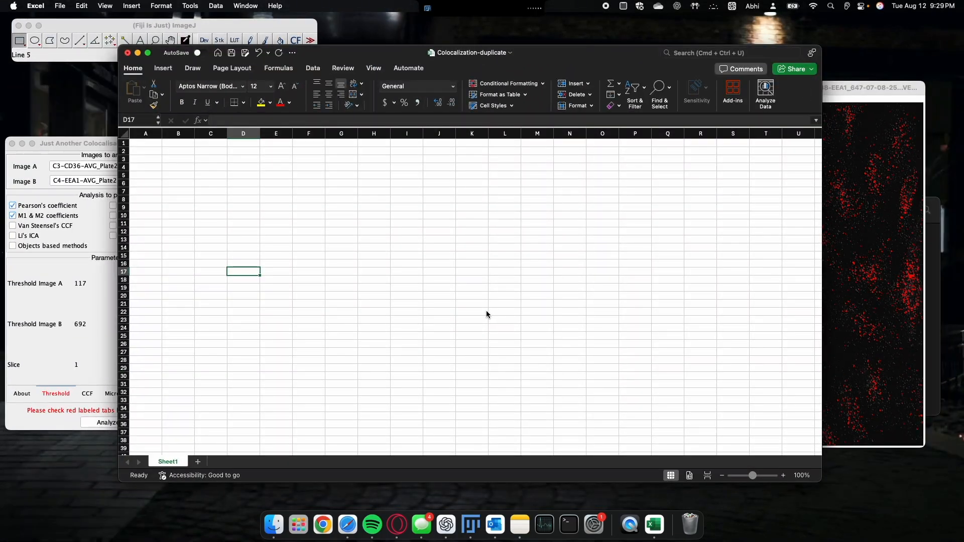
pyautogui.click(108, 26)
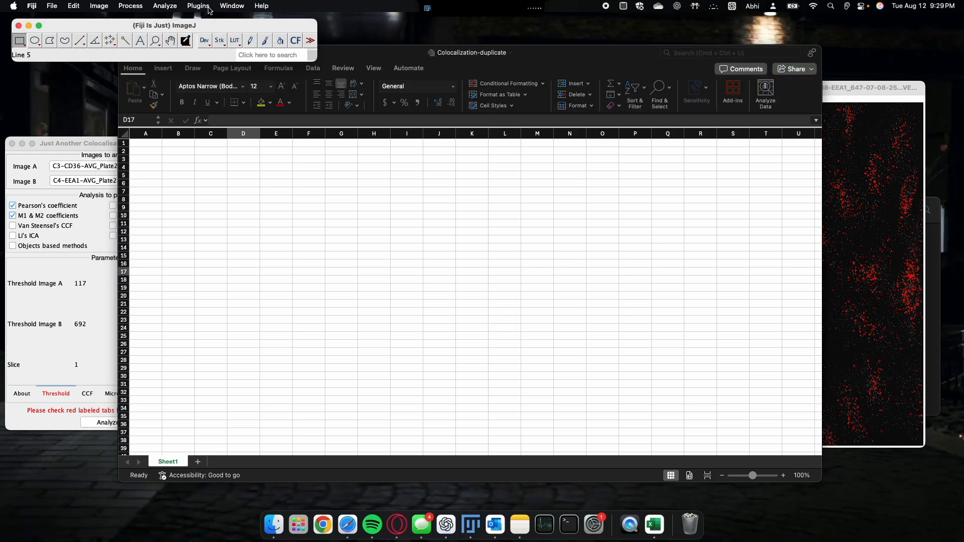
# Open Macro.ijm.ijm.ijm from the SLU-tagged NSF IF images folder in Fiji's script editor.
pyautogui.hotkey('ctrl', 'Up')
pyautogui.click(799, 379)
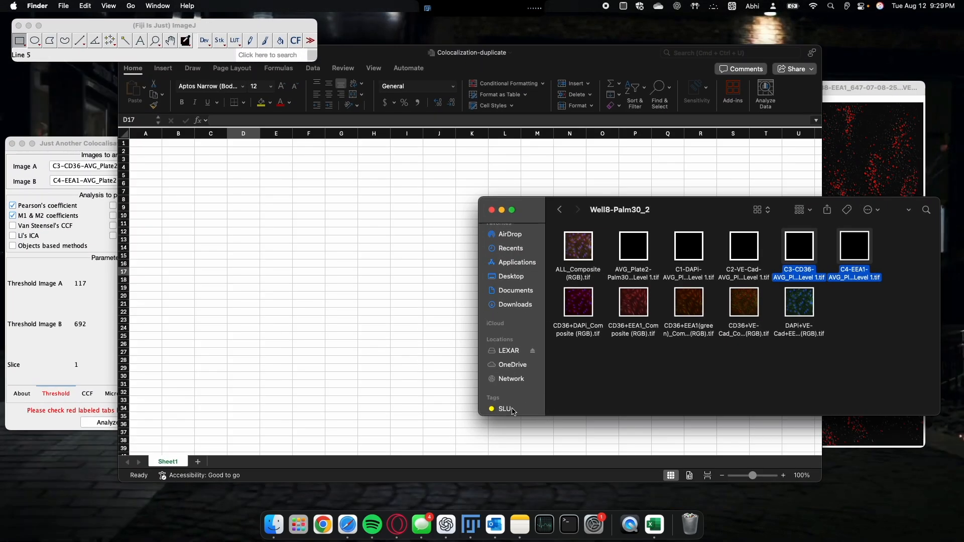
pyautogui.click(508, 410)
pyautogui.doubleClick(689, 254)
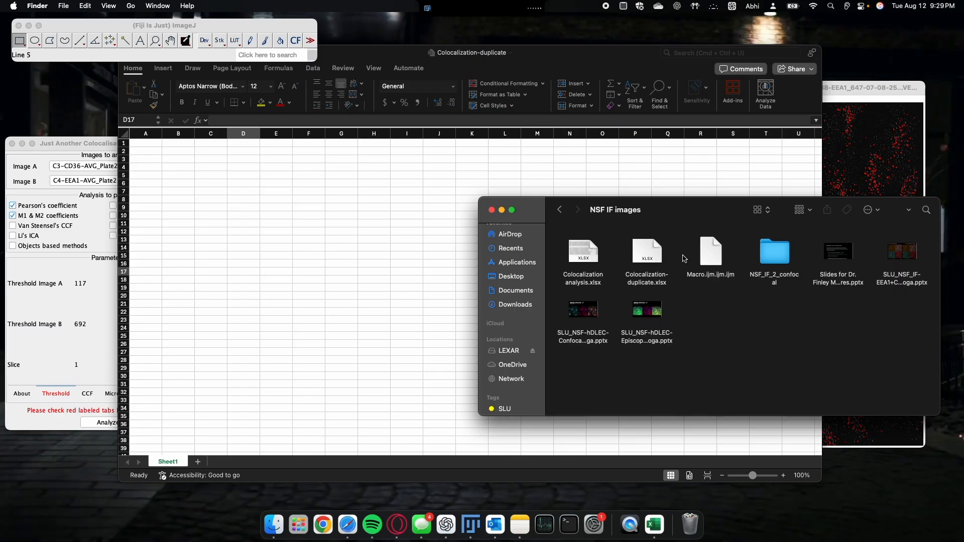
pyautogui.moveTo(710, 254); pyautogui.dragTo(186, 47)
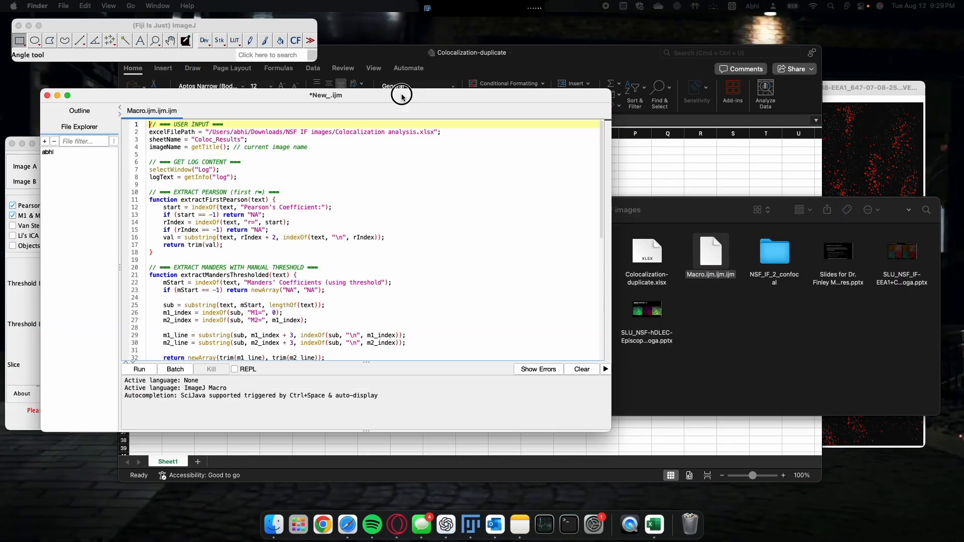
pyautogui.moveTo(401, 96); pyautogui.dragTo(450, 96)
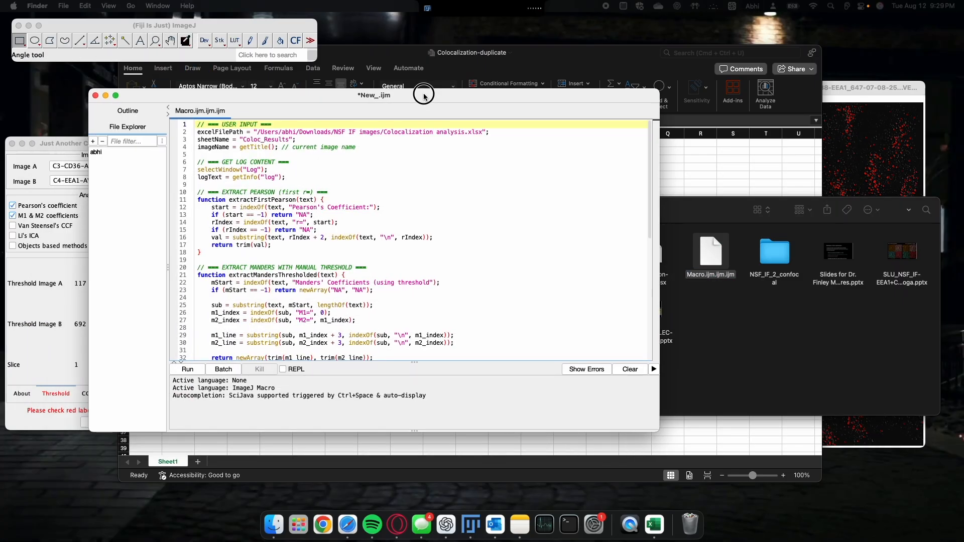
pyautogui.click(381, 155)
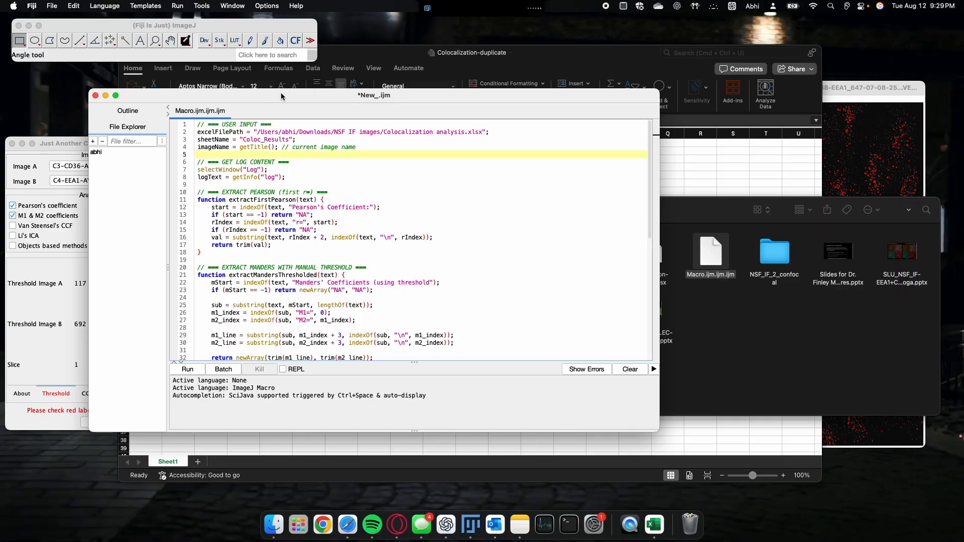
# Install the Coloc->Excel_macro-JACoP macro from the macros folder in Fiji and check that it is listed.
pyautogui.click(185, 43)
pyautogui.click(231, 5)
pyautogui.moveTo(199, 6)
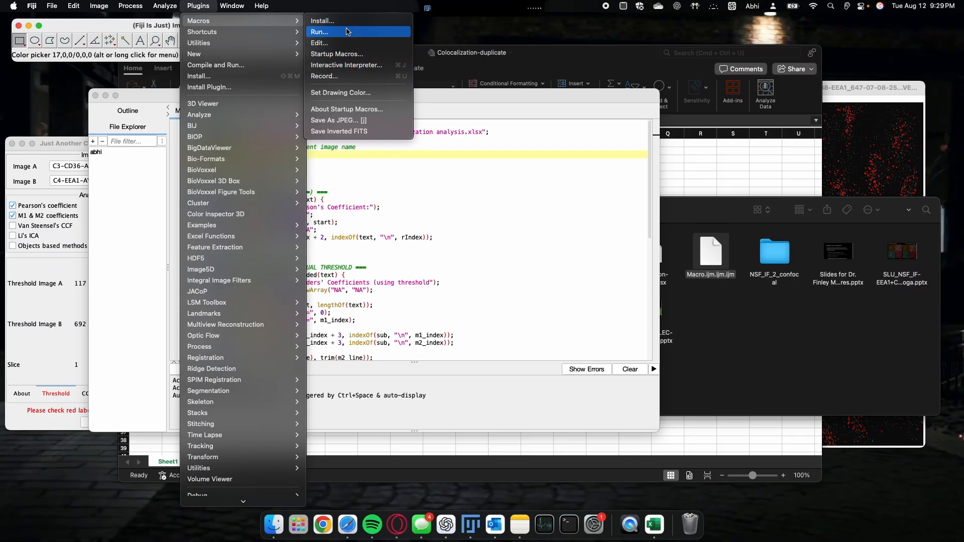
pyautogui.click(346, 27)
pyautogui.click(427, 146)
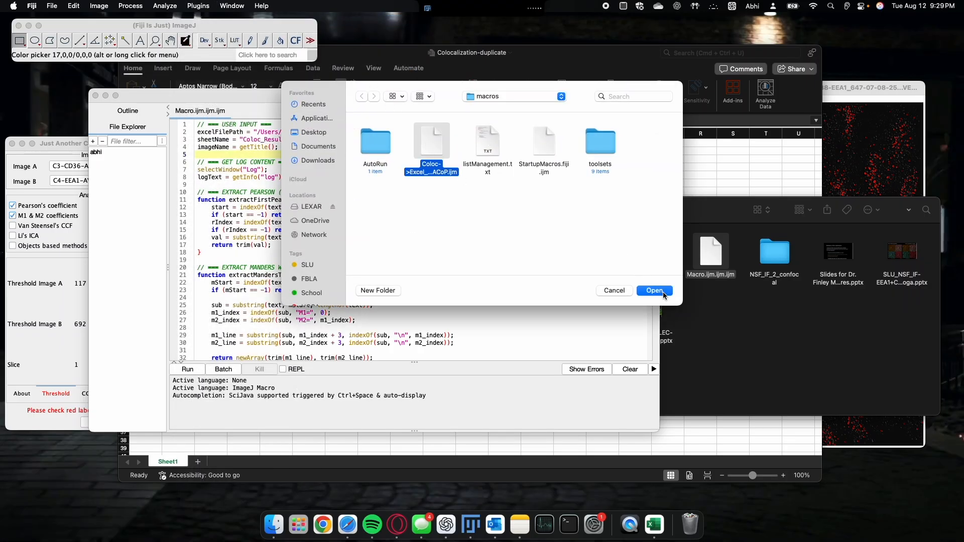
pyautogui.click(663, 294)
pyautogui.click(198, 6)
pyautogui.moveTo(193, 19)
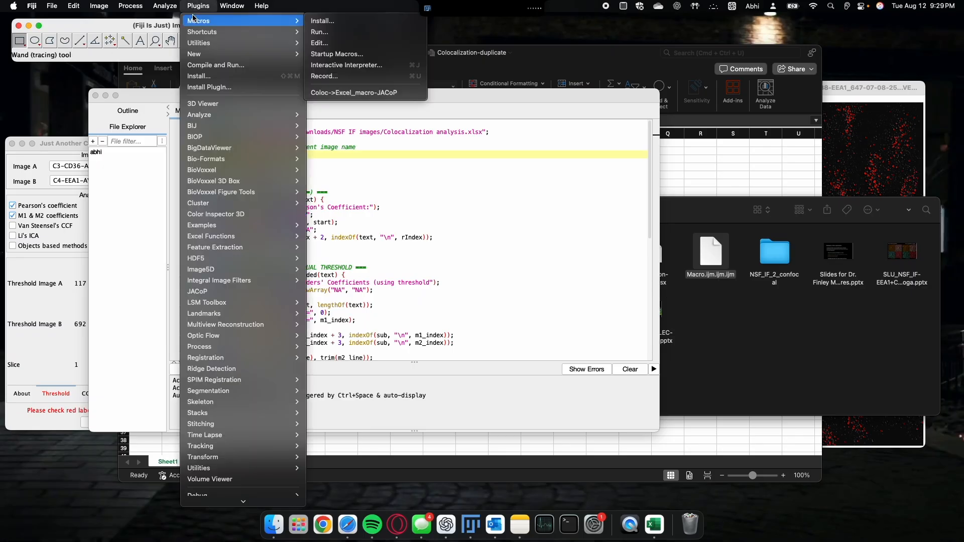
pyautogui.click(697, 433)
# Review the opened macro's log-parsing code and highlight the Coloc_Results sheet name in its user input section.
pyautogui.hotkey('ctrl', 'Up')
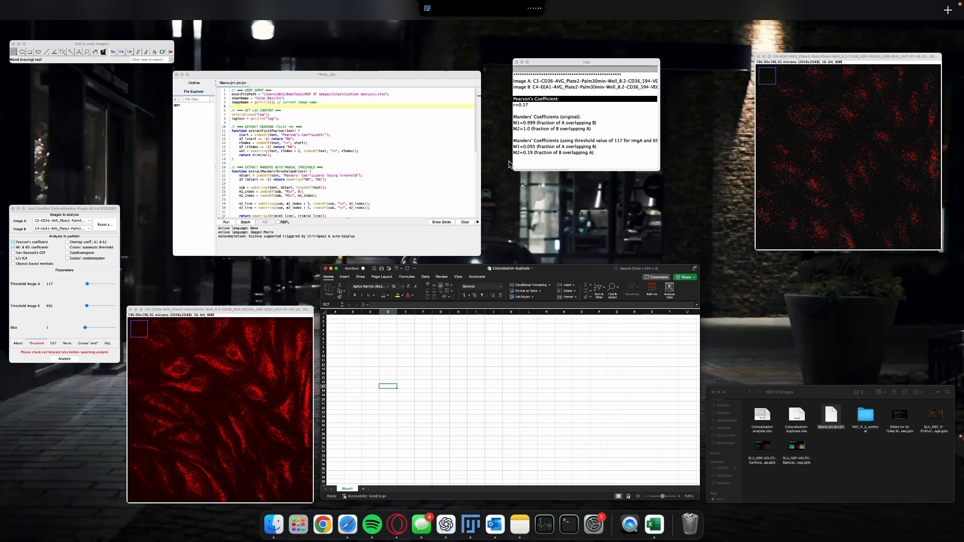
pyautogui.click(438, 357)
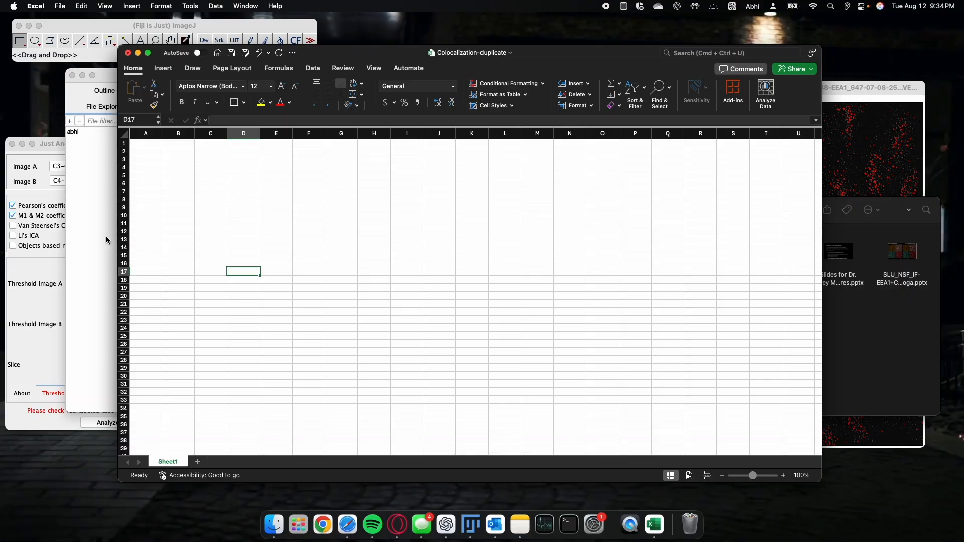
pyautogui.click(107, 239)
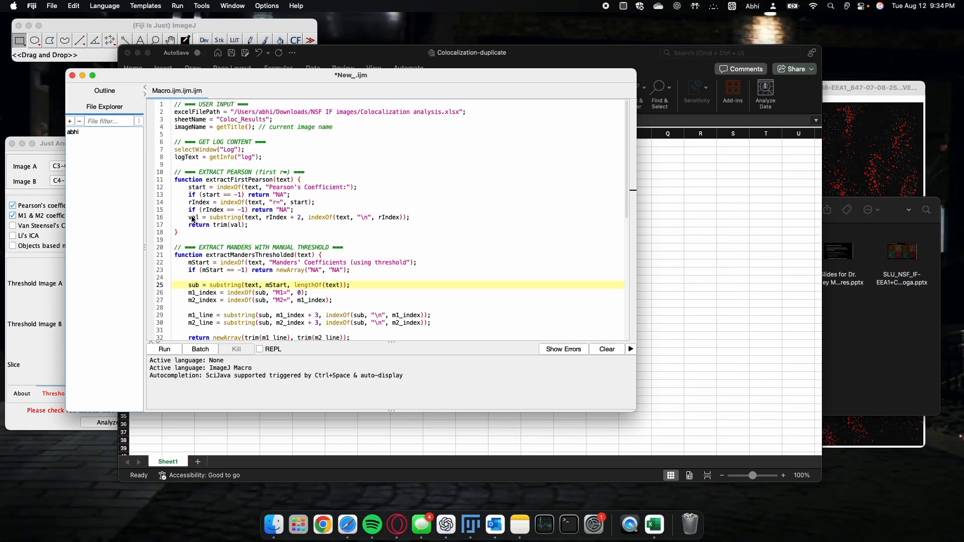
pyautogui.scroll(-2, 401, 207)
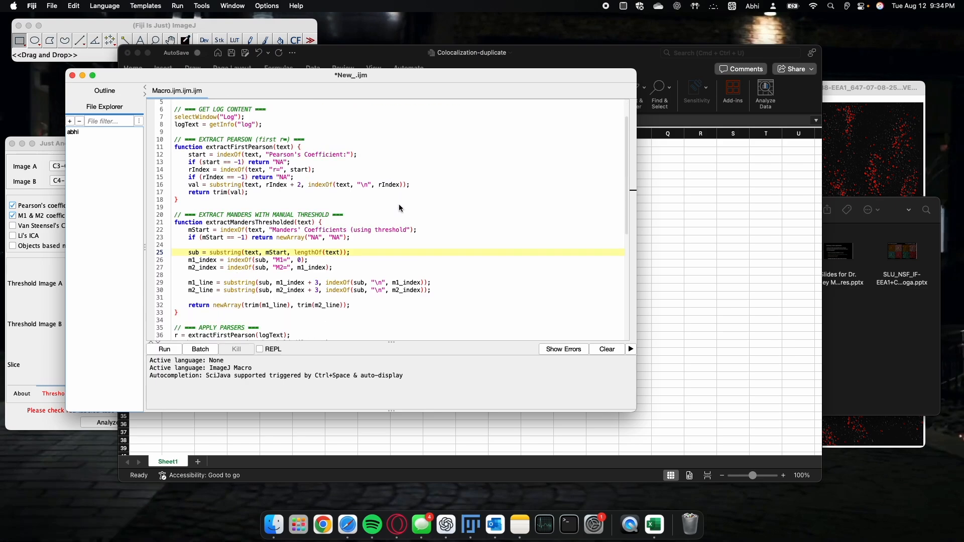
pyautogui.scroll(-5, 400, 207)
pyautogui.scroll(6, 400, 207)
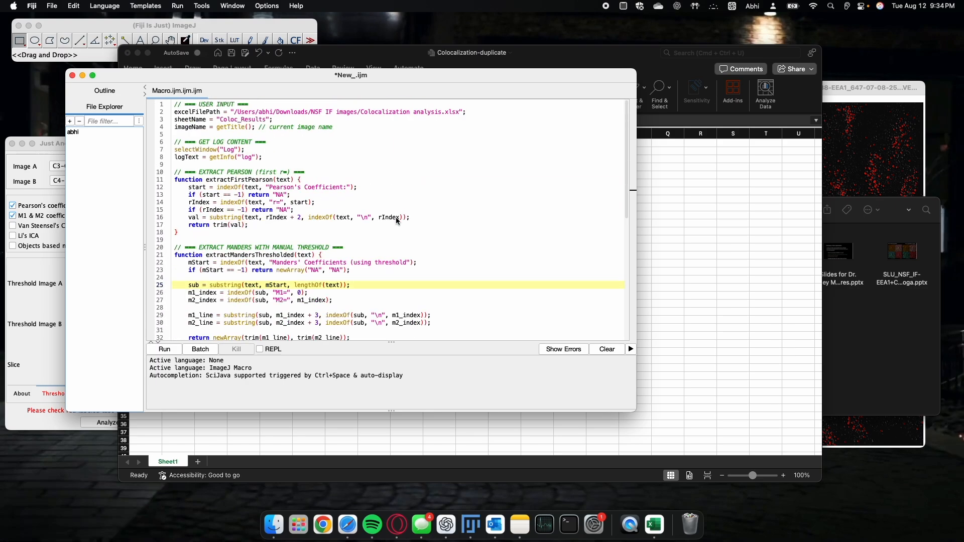
pyautogui.click(262, 119)
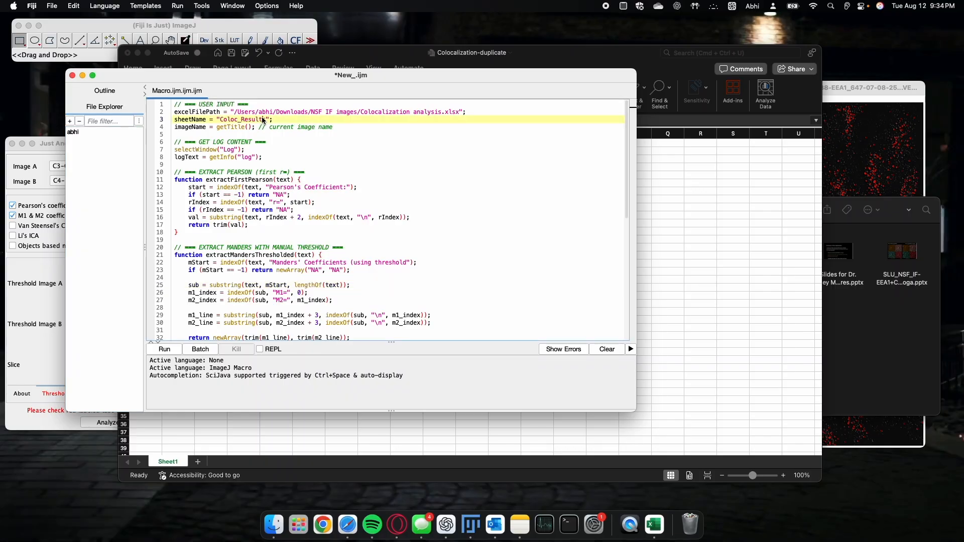
pyautogui.moveTo(265, 120); pyautogui.dragTo(220, 120)
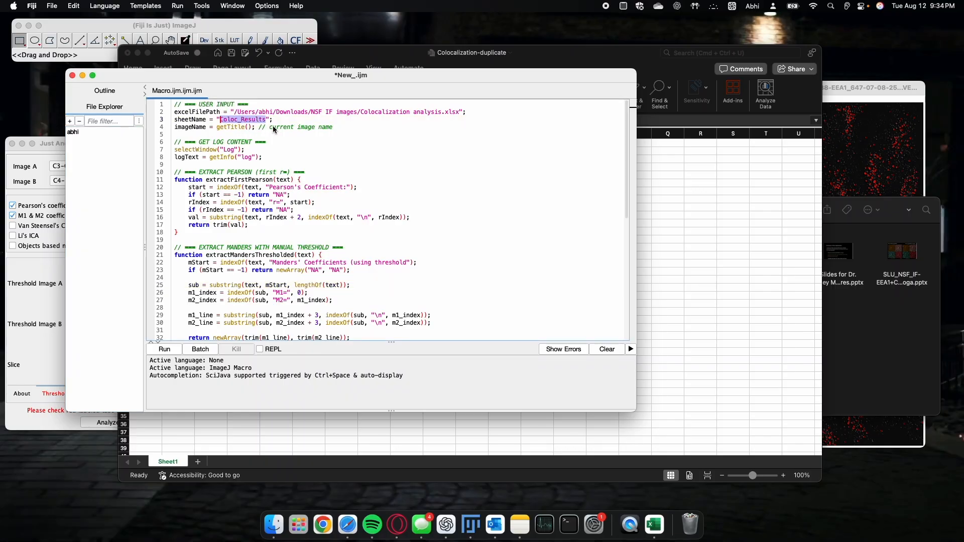
# Set the macro's sheetName to Colocalization-duplicate, using the workbook's name copied from the NSF IF images folder without its extension.
pyautogui.write('C')
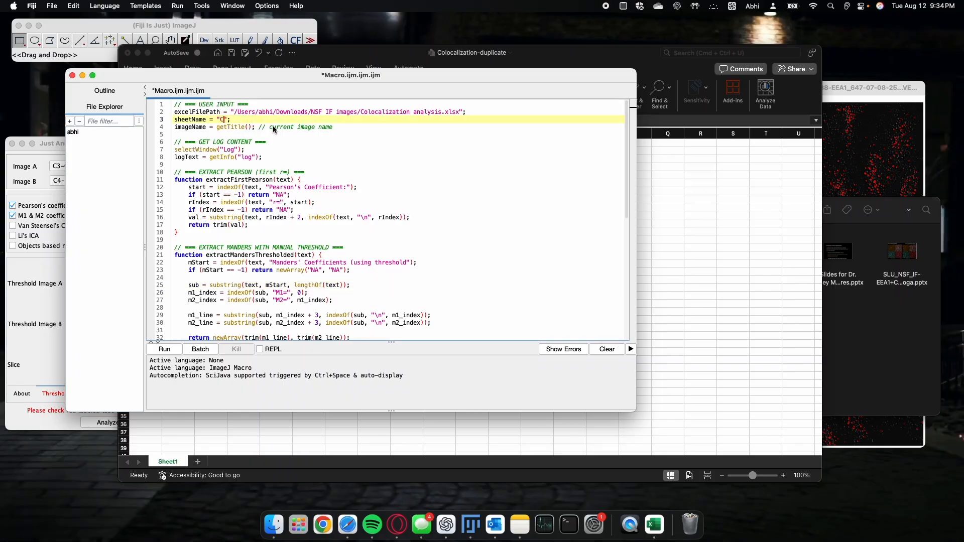
pyautogui.write('olic')
pyautogui.press('BackSpace')
pyautogui.click(860, 342)
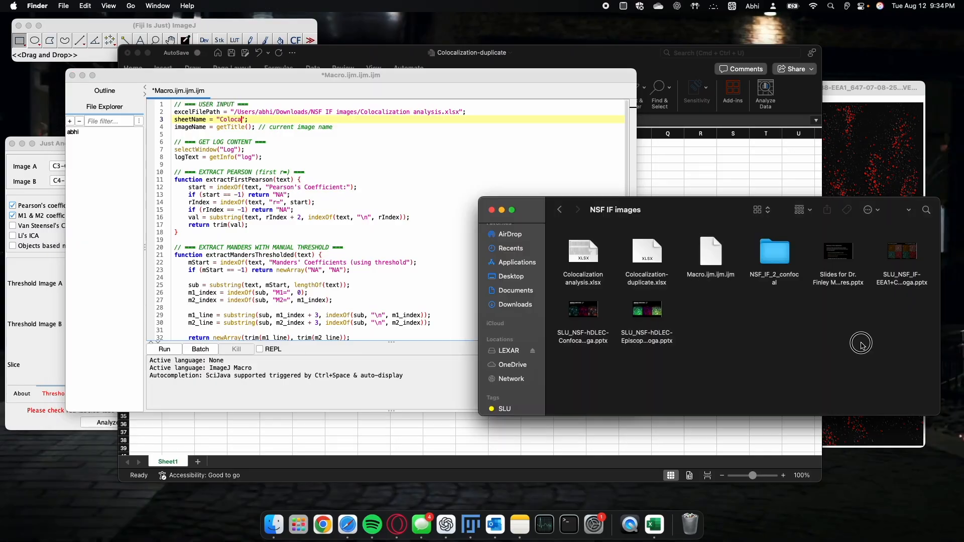
pyautogui.rightClick(652, 275)
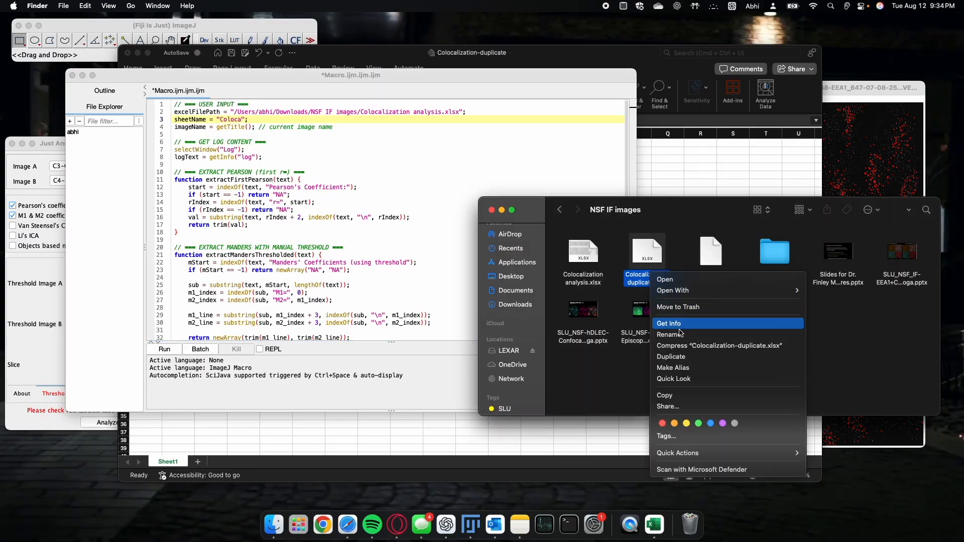
pyautogui.click(671, 395)
pyautogui.click(240, 120)
pyautogui.moveTo(241, 121); pyautogui.dragTo(218, 120)
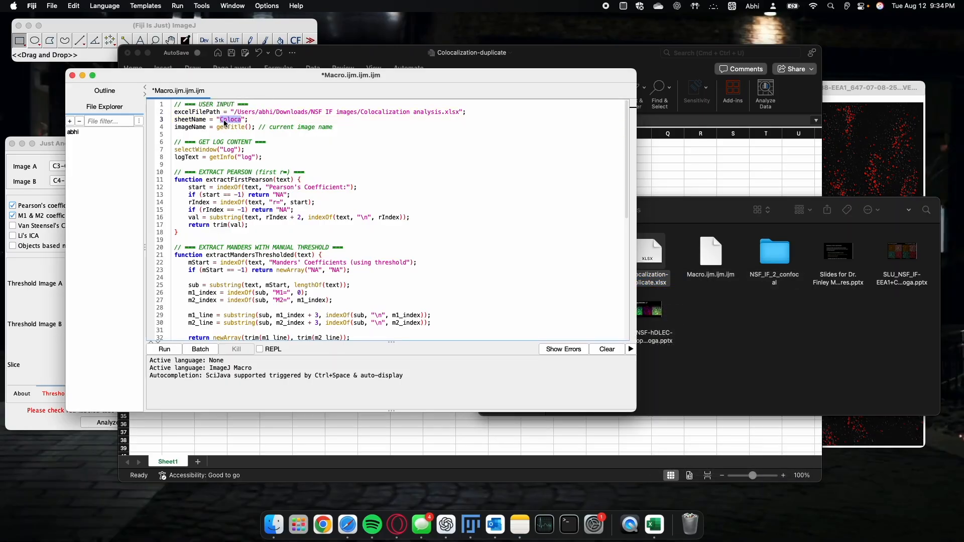
pyautogui.write('Colocalization-duplicate.xlsx')
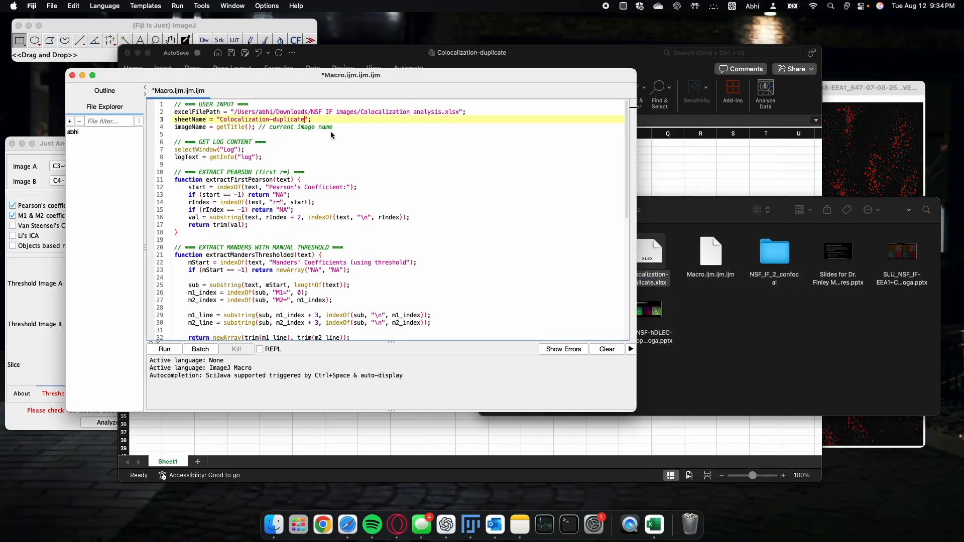
pyautogui.press('super+z')
pyautogui.press('super+z')
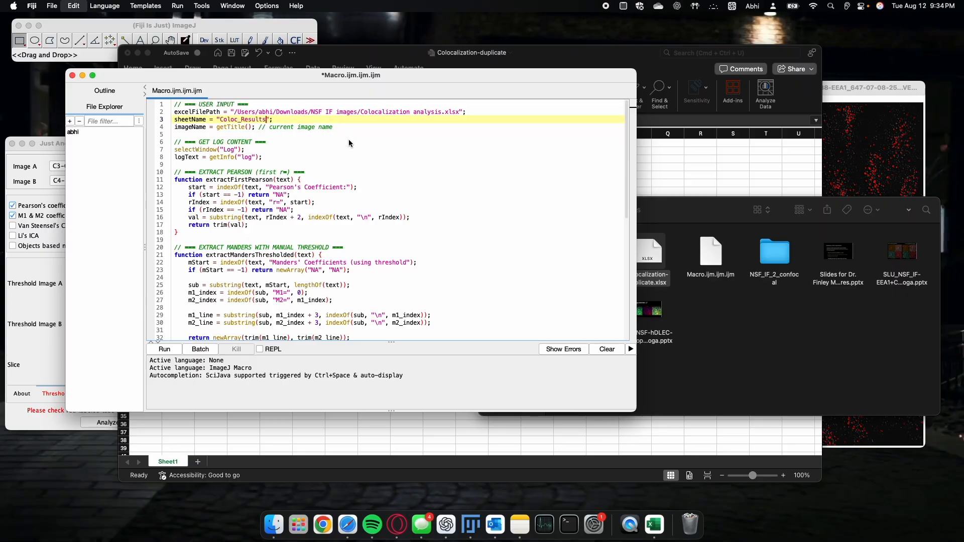
pyautogui.press('super+y')
pyautogui.press('BackSpace')
pyautogui.press('BackSpace')
pyautogui.press('BackSpace')
pyautogui.press('BackSpace')
pyautogui.press('BackSpace')
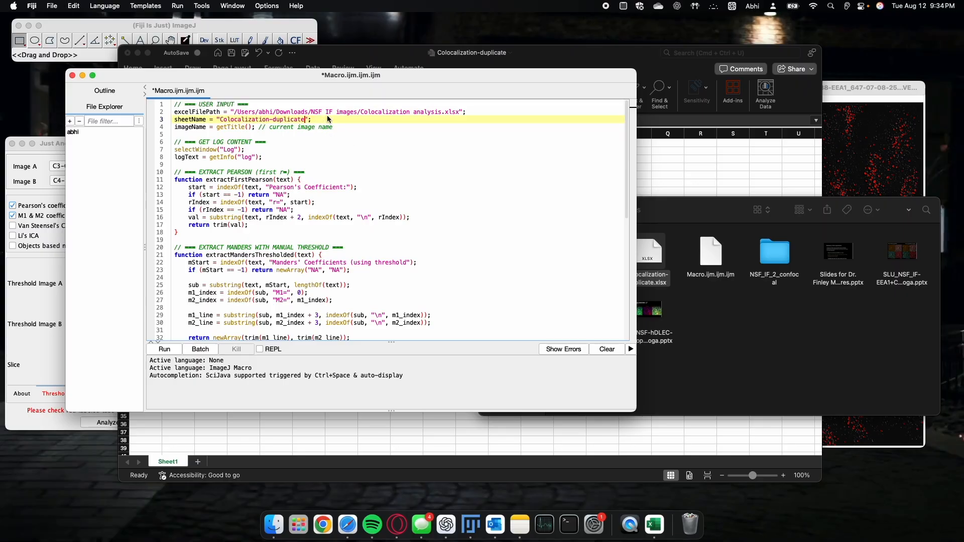
# Replace the macro's excelFilePath with the copied pathname of Colocalization-duplicate.xlsx from the NSF IF images folder, without the extra single quotes.
pyautogui.click(393, 111)
pyautogui.click(806, 307)
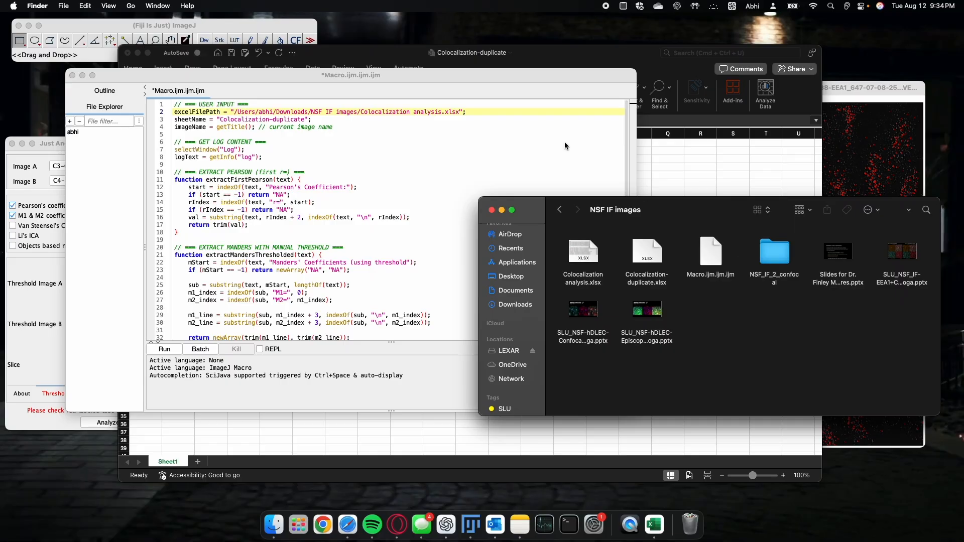
pyautogui.click(316, 119)
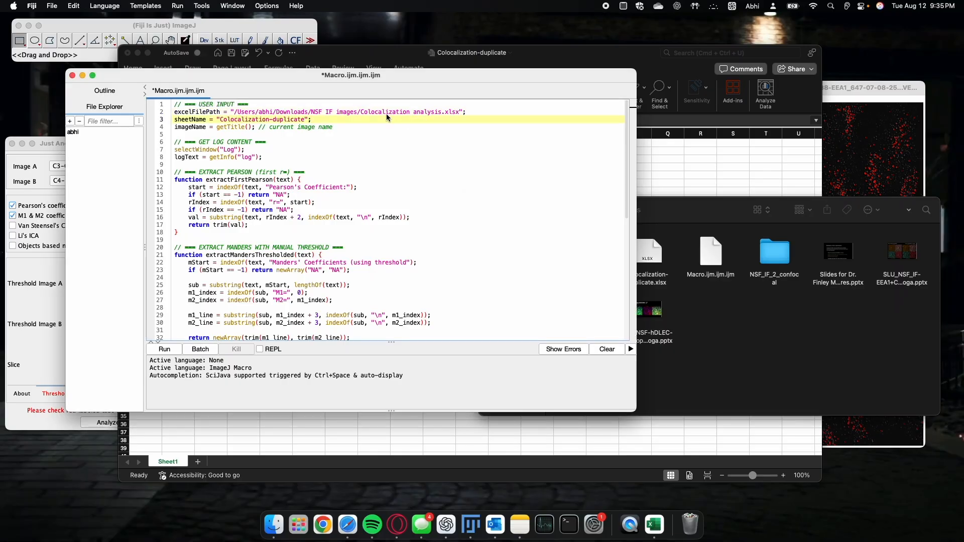
pyautogui.click(808, 322)
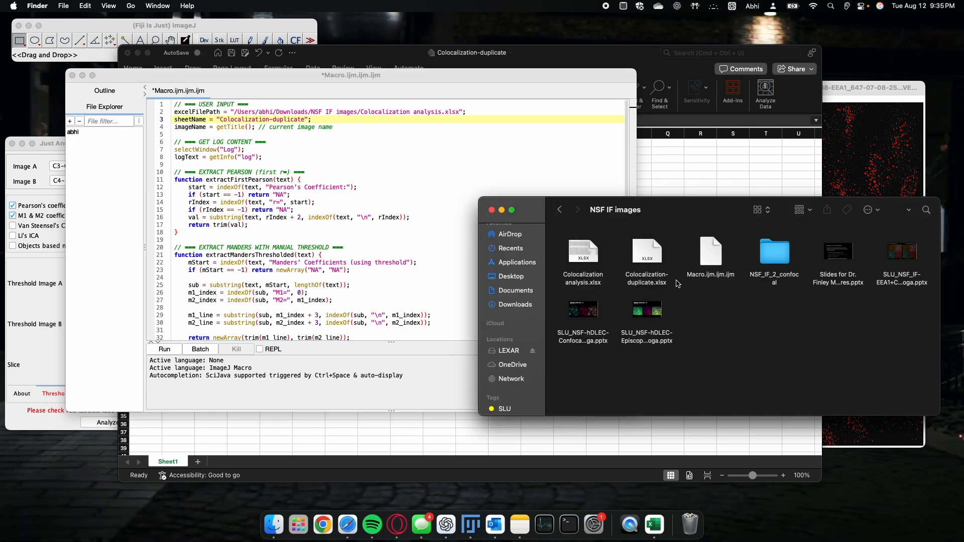
pyautogui.click(653, 258)
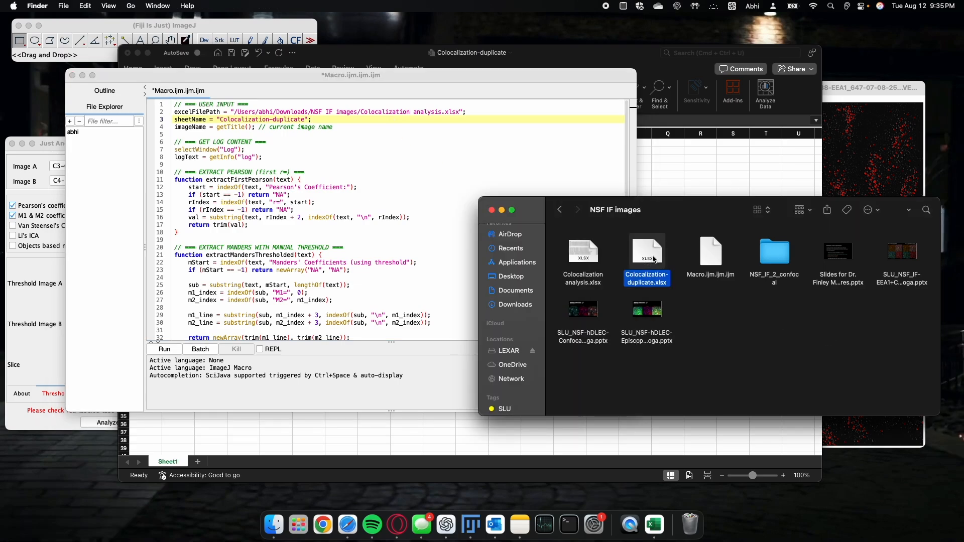
pyautogui.press('alt')
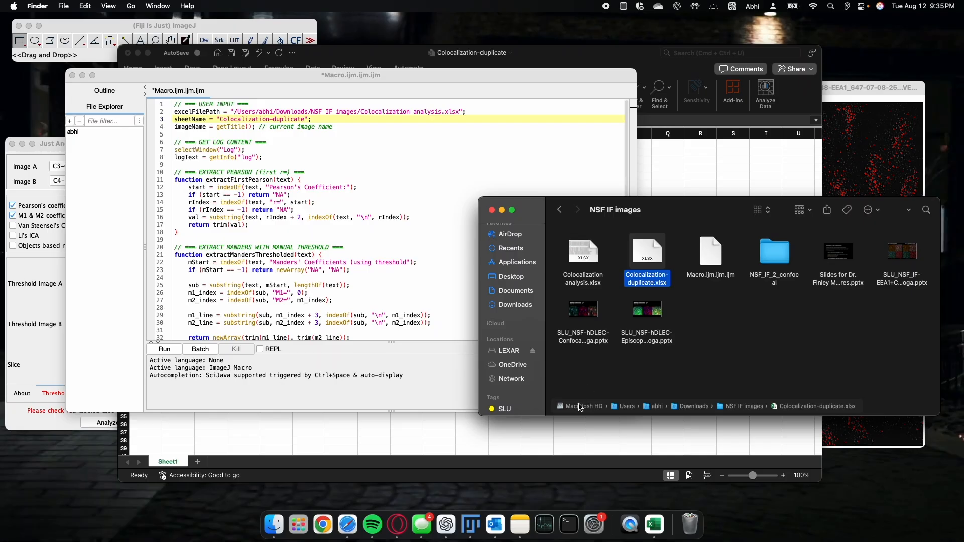
pyautogui.rightClick(653, 272)
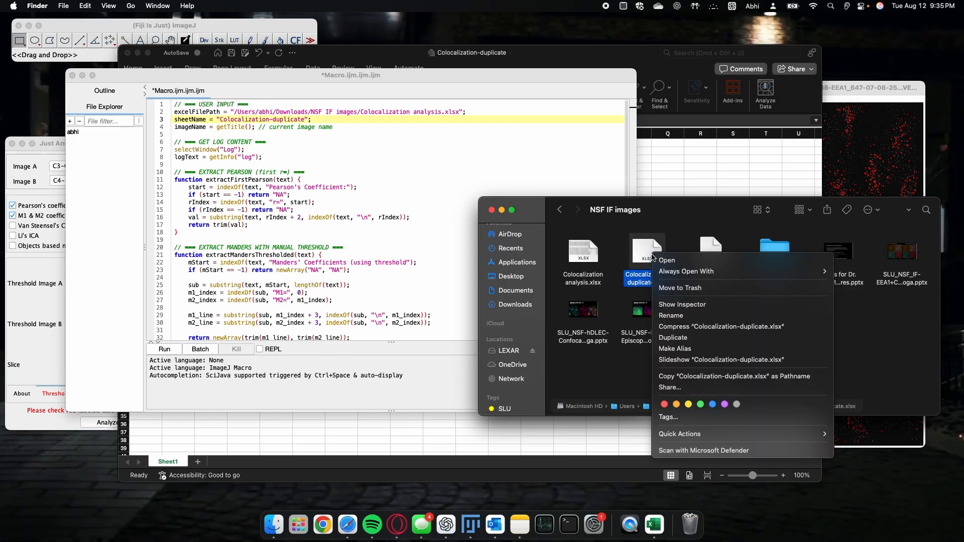
pyautogui.click(802, 377)
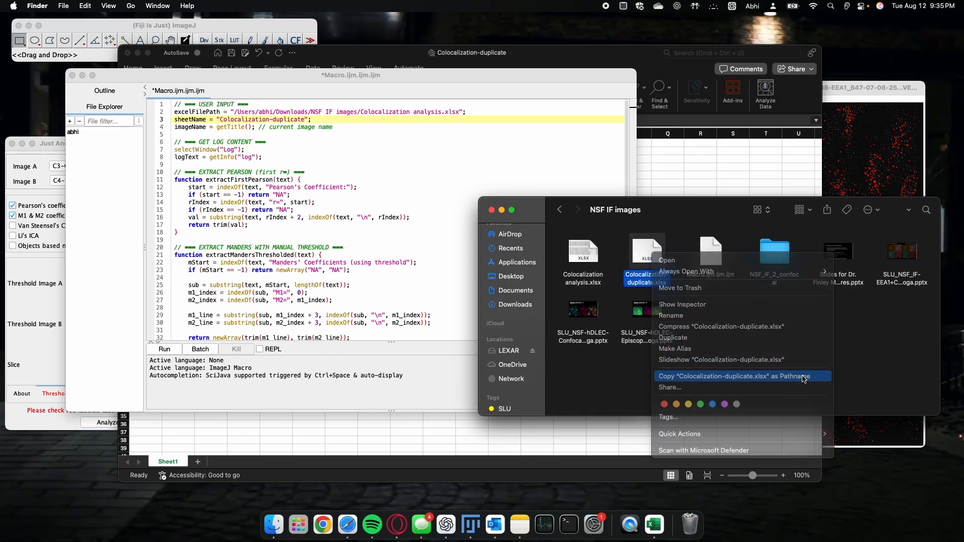
pyautogui.click(483, 103)
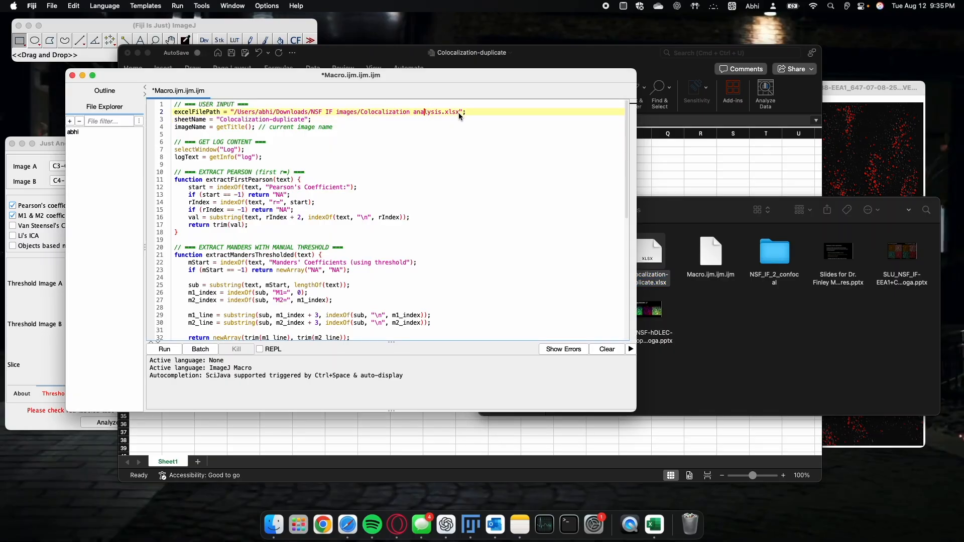
pyautogui.moveTo(459, 113); pyautogui.dragTo(246, 113)
pyautogui.write("'/Users/abhi/Downloads/NSF IF images/Colocalization-duplicate.xlsx'")
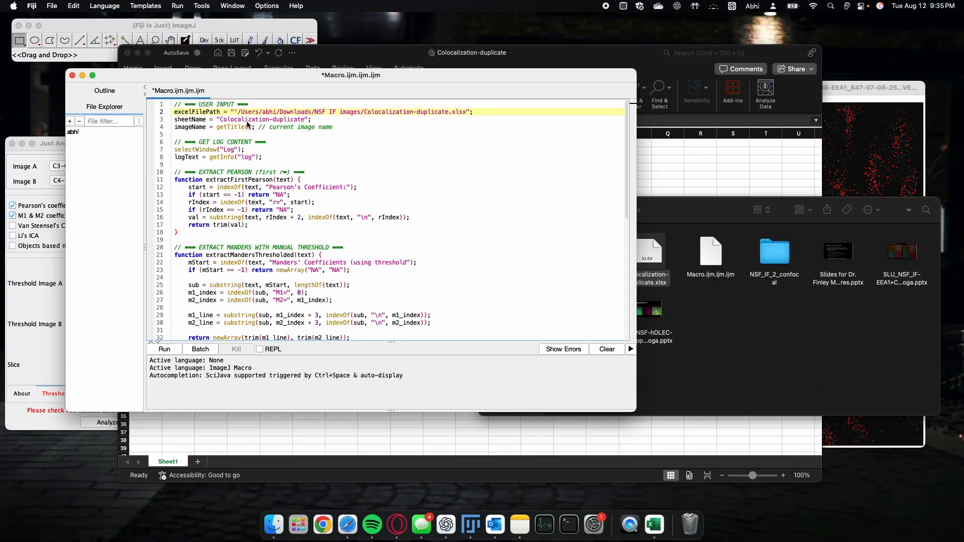
pyautogui.press('BackSpace')
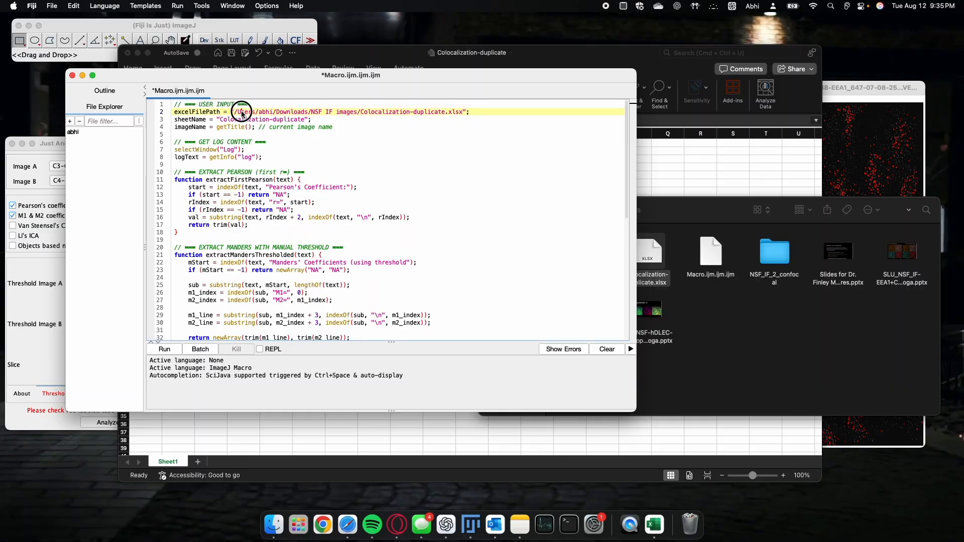
# Close the Colocalization-duplicate workbook, run the macro, and highlight the extracted M1, M2 and Pearson lines in the Log.
pyautogui.scroll(-10, 196, 251)
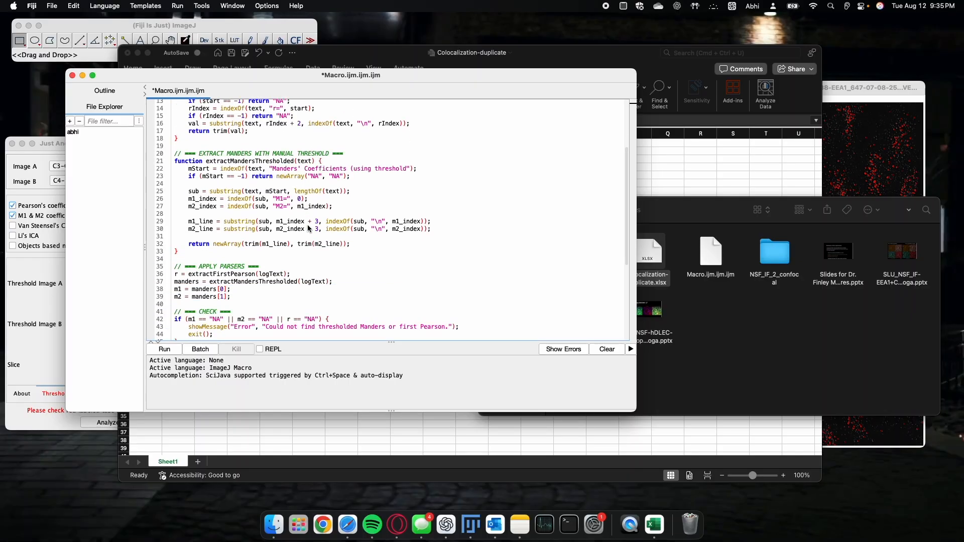
pyautogui.scroll(10, 305, 261)
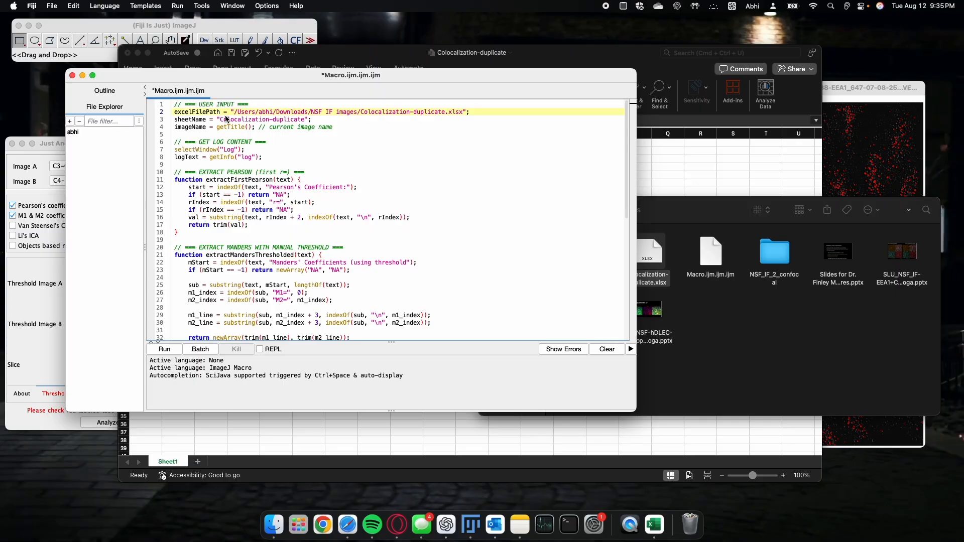
pyautogui.click(334, 57)
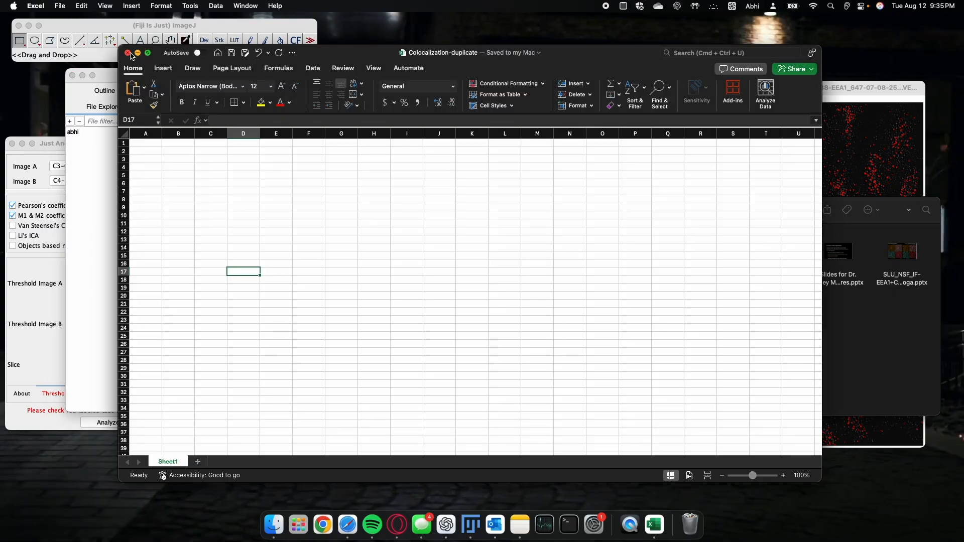
pyautogui.click(129, 54)
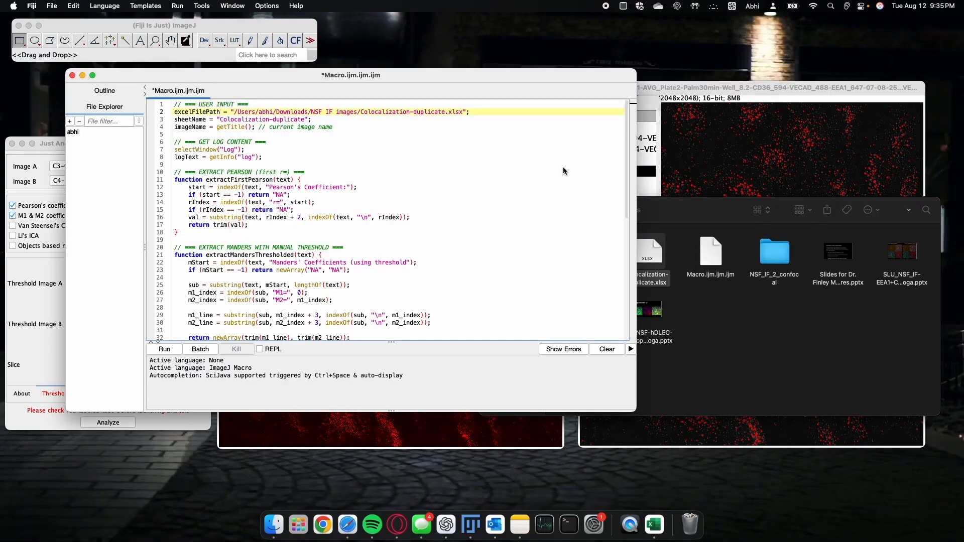
pyautogui.click(177, 350)
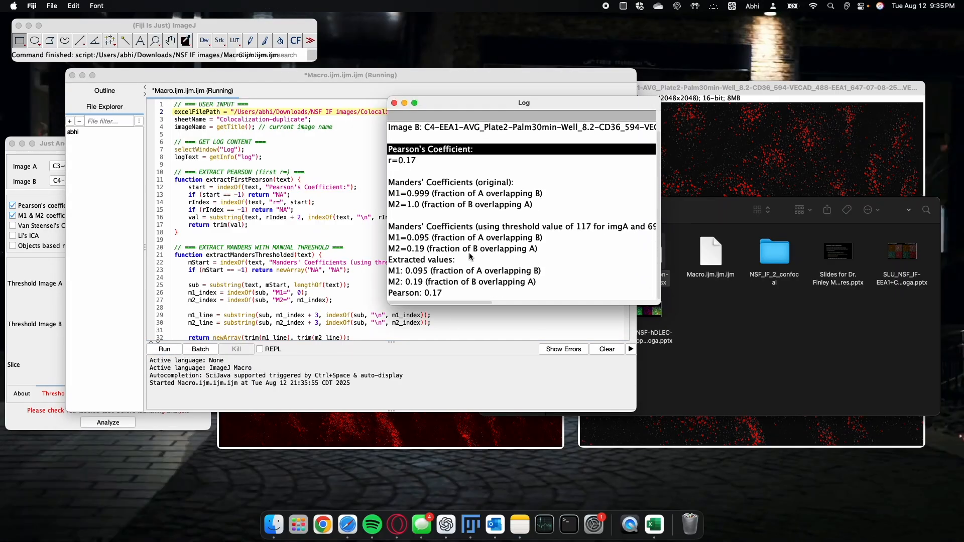
pyautogui.moveTo(394, 262); pyautogui.dragTo(443, 296)
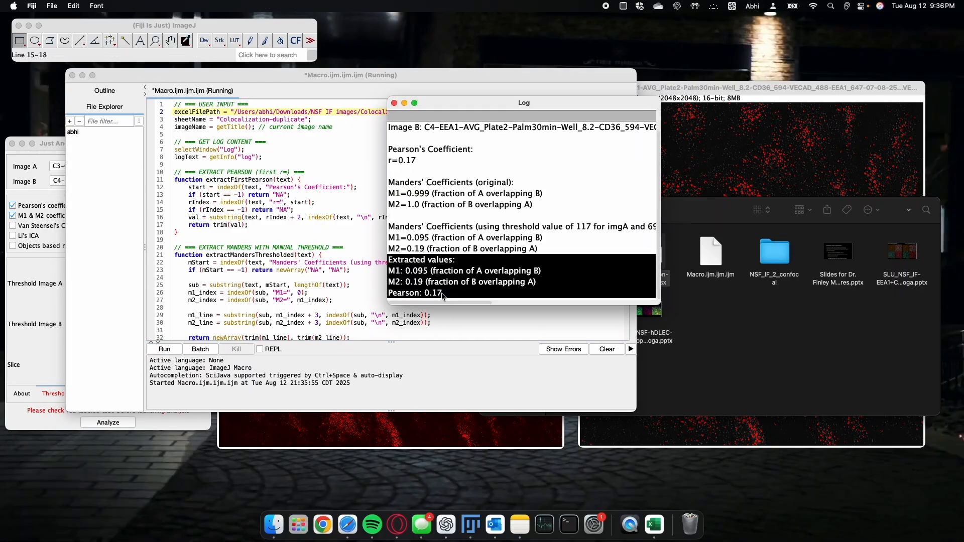
# Open Colocalization-duplicate.xlsx in Excel and check Sheet1 and the Colocalization-duplicate sheet for the exported coefficients.
pyautogui.click(750, 325)
pyautogui.doubleClick(653, 255)
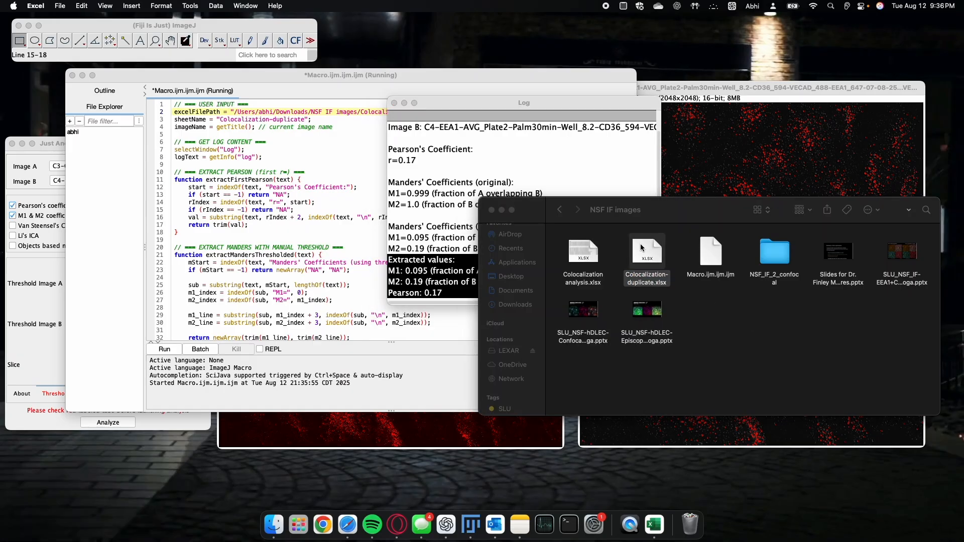
pyautogui.click(343, 206)
pyautogui.click(146, 151)
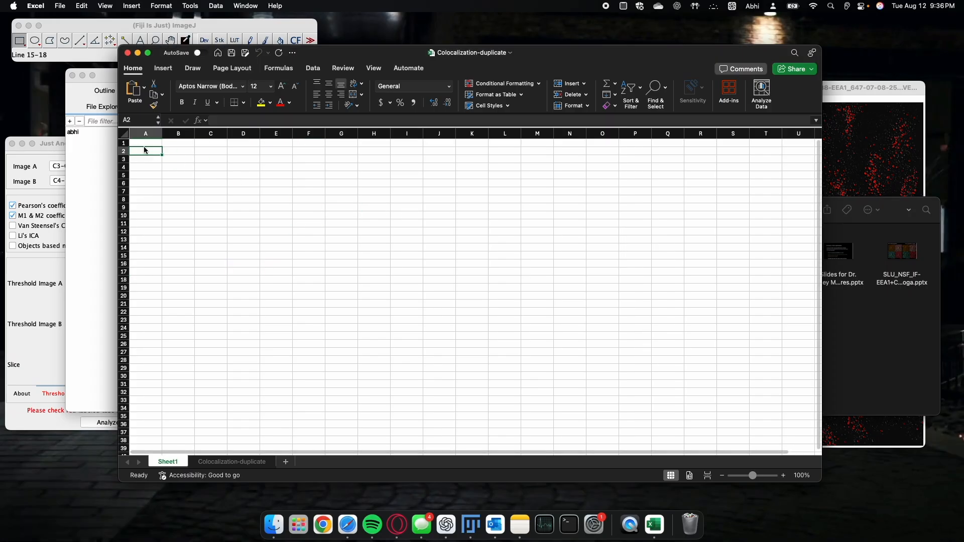
pyautogui.scroll(-5, 245, 171)
pyautogui.click(227, 461)
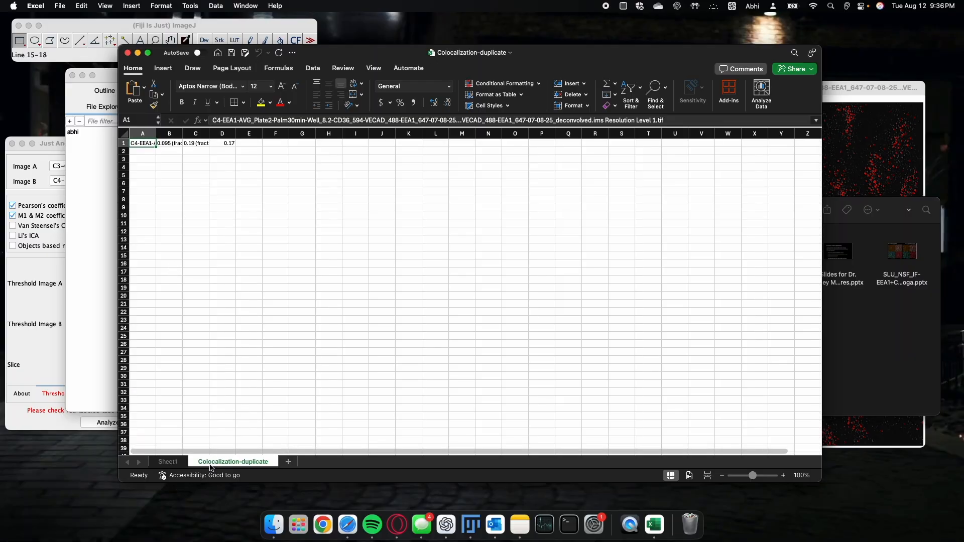
pyautogui.click(168, 462)
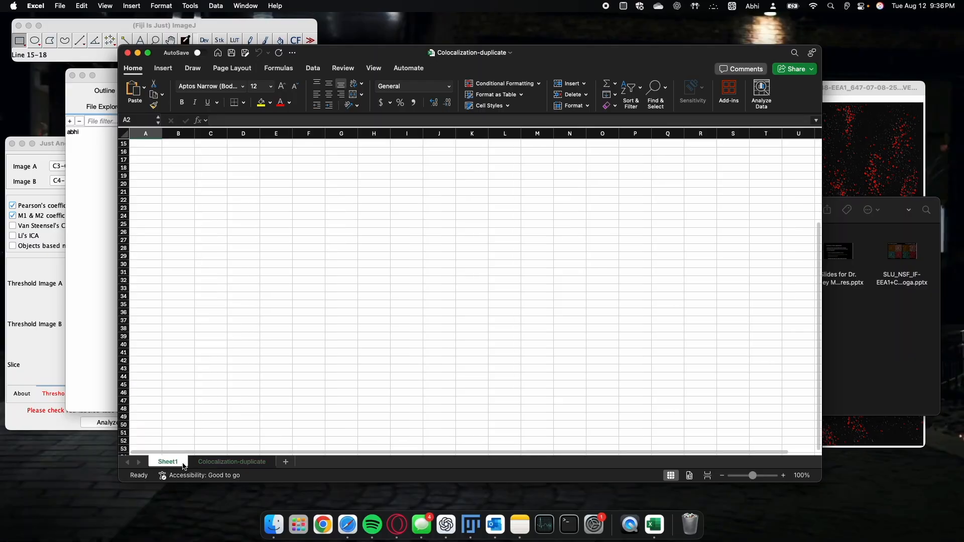
pyautogui.click(233, 461)
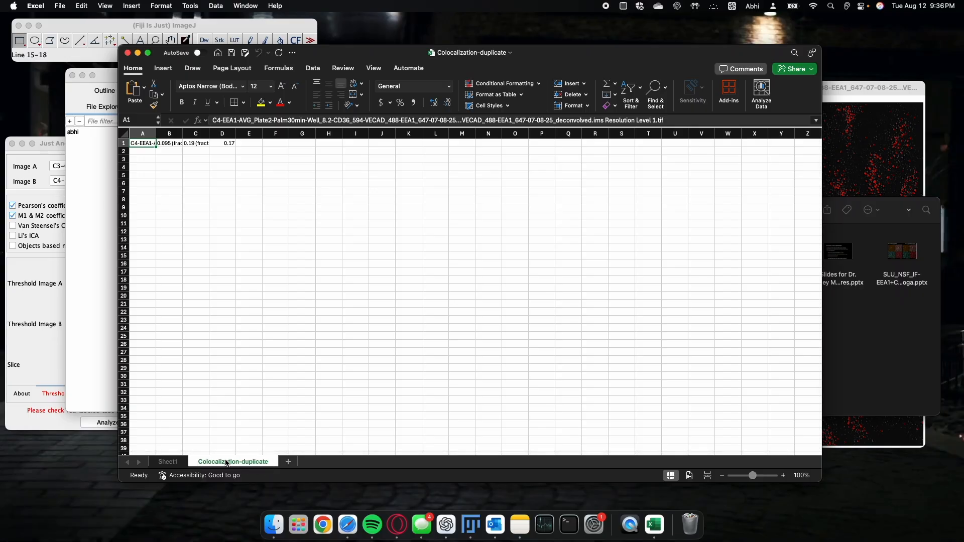
pyautogui.click(170, 463)
pyautogui.scroll(10, 211, 403)
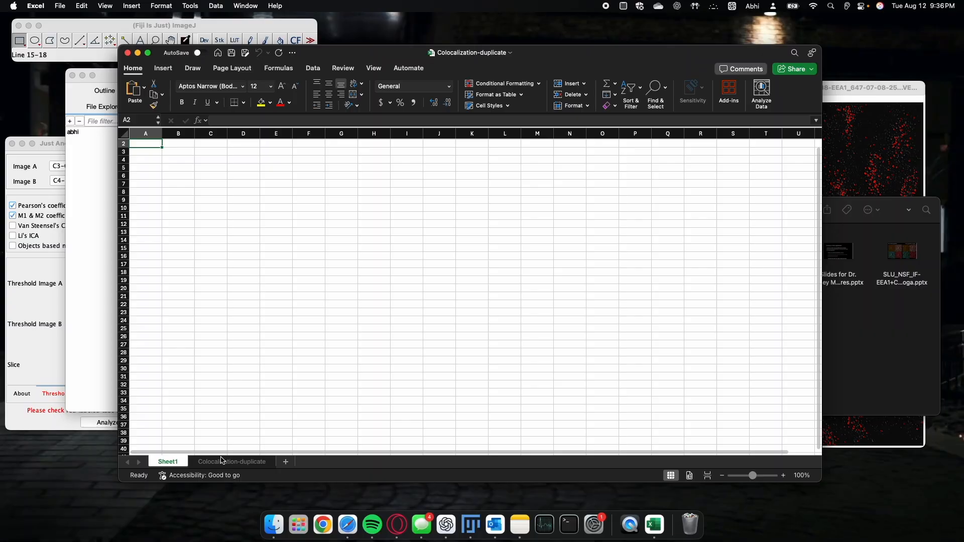
pyautogui.click(221, 461)
# Widen column A to fit the full image name and colour the Well_8.2 part of cell A1 red.
pyautogui.moveTo(156, 133); pyautogui.dragTo(538, 135)
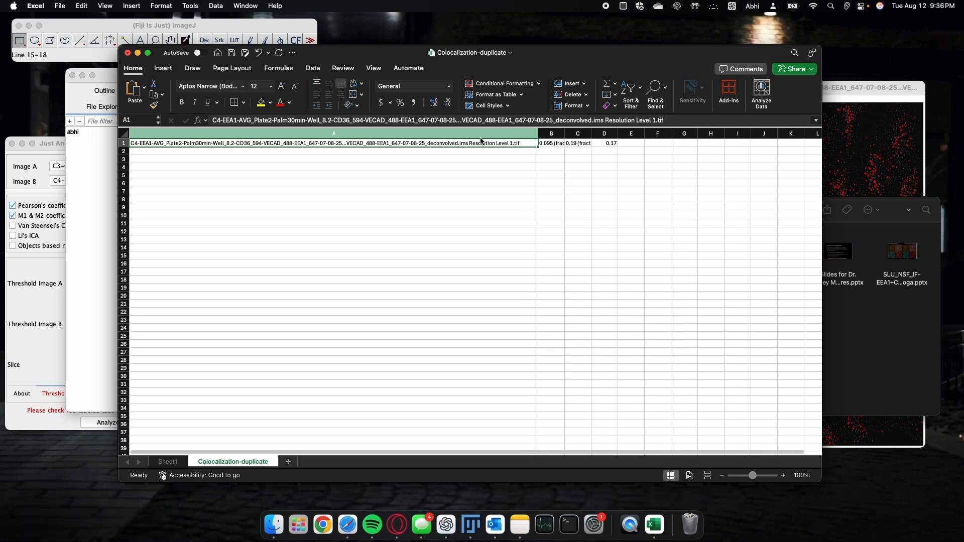
pyautogui.doubleClick(217, 144)
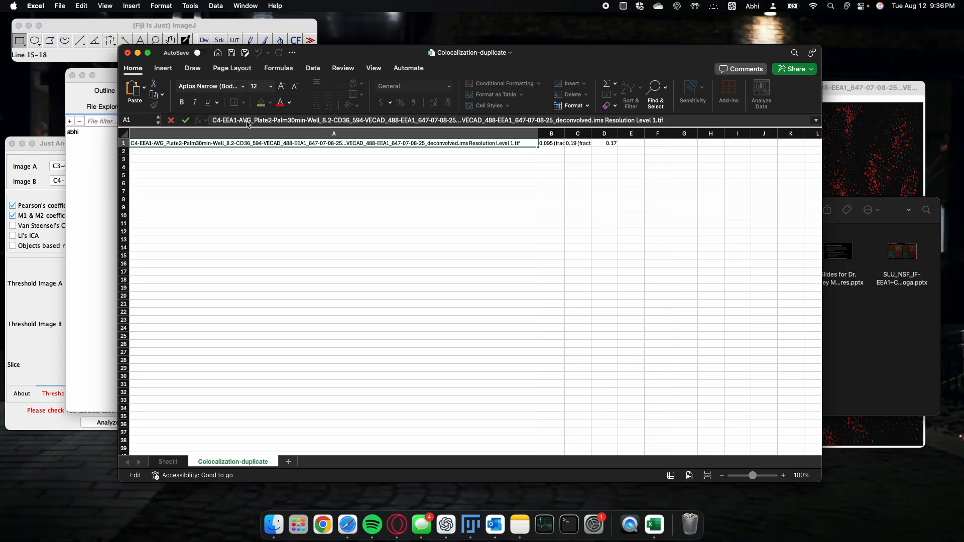
pyautogui.moveTo(119, 109); pyautogui.dragTo(103, 109)
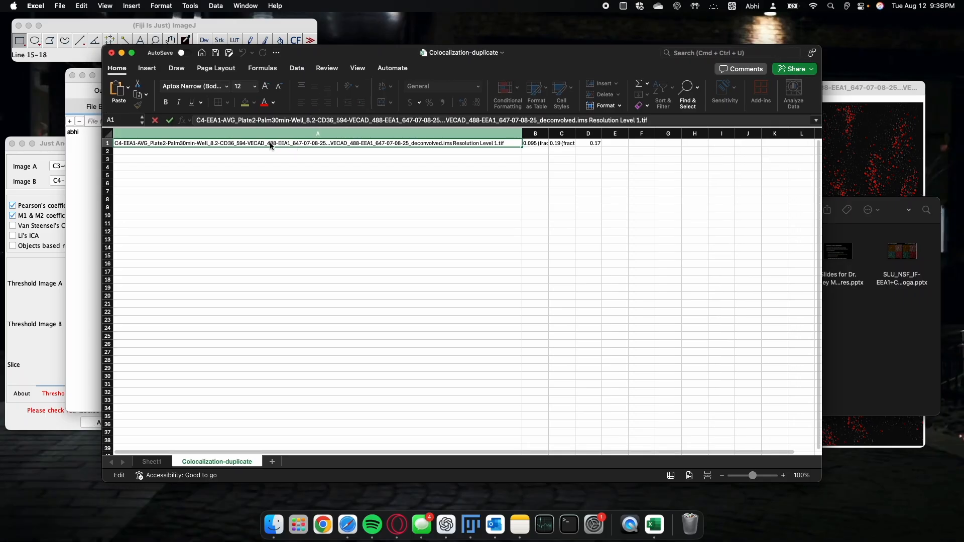
pyautogui.click(209, 145)
pyautogui.moveTo(209, 145); pyautogui.dragTo(197, 143)
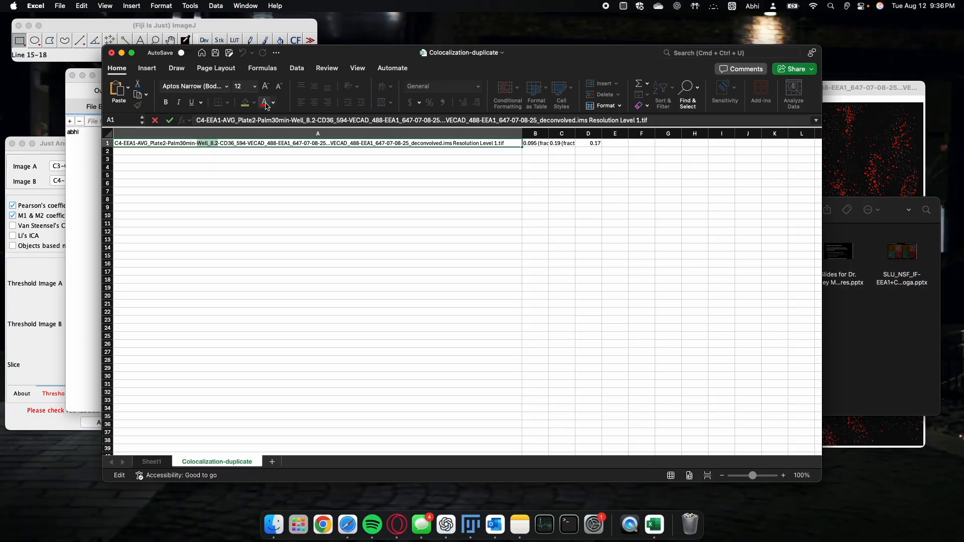
pyautogui.click(264, 102)
pyautogui.click(291, 165)
# Widen columns B, C and D so the full M1, M2 and Pearson entries fit.
pyautogui.moveTo(548, 134); pyautogui.dragTo(741, 134)
pyautogui.click(609, 133)
pyautogui.click(212, 147)
pyautogui.click(352, 199)
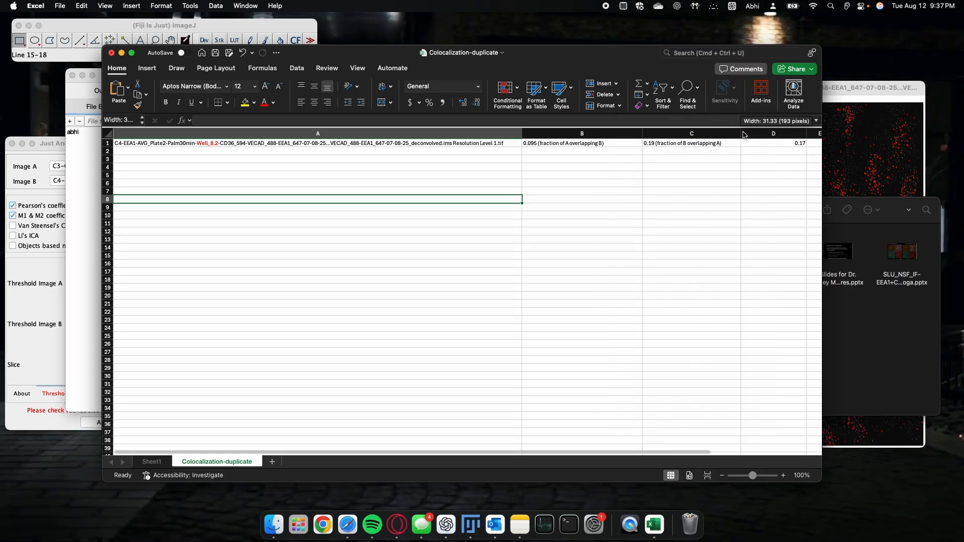
# Insert a row above the exported data and enter the header Image name in cell A1.
pyautogui.rightClick(107, 144)
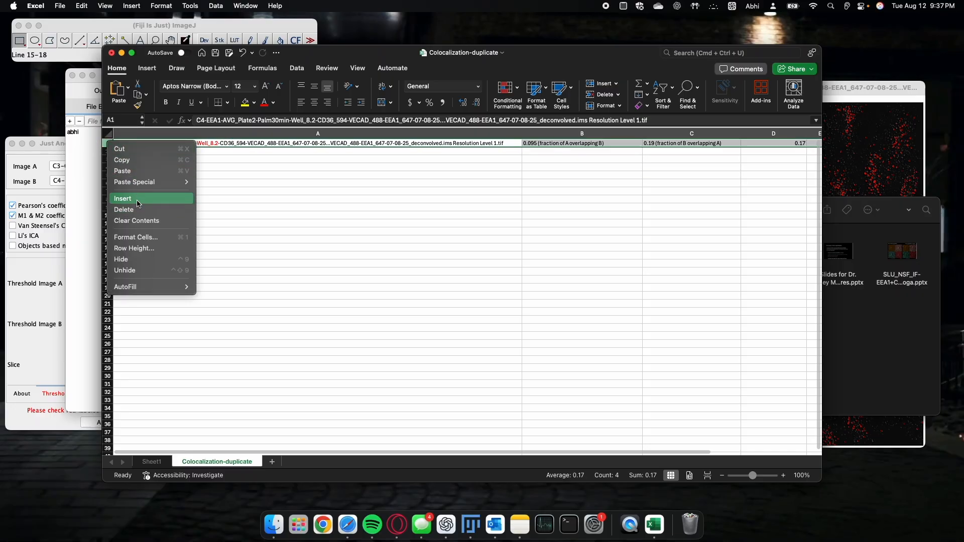
pyautogui.click(138, 199)
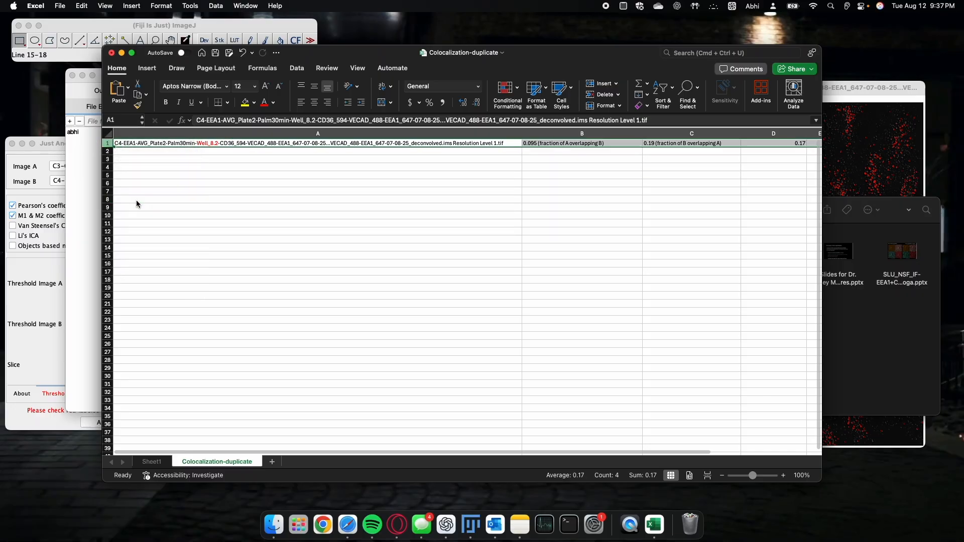
pyautogui.doubleClick(261, 142)
pyautogui.write('Image name')
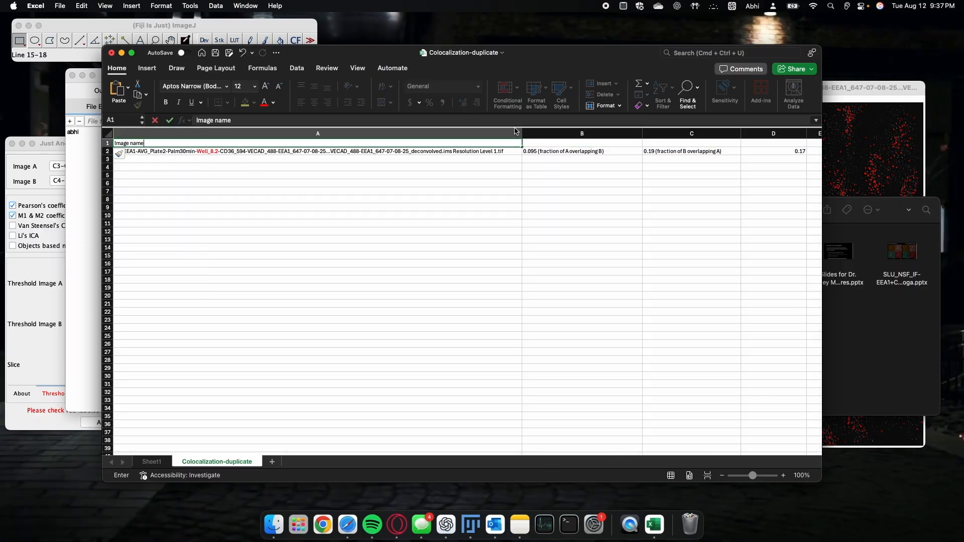
# Enter the headers M1, M2 and Pearson's in cells B1, C1 and D1.
pyautogui.click(533, 142)
pyautogui.write('M1')
pyautogui.press('Tab')
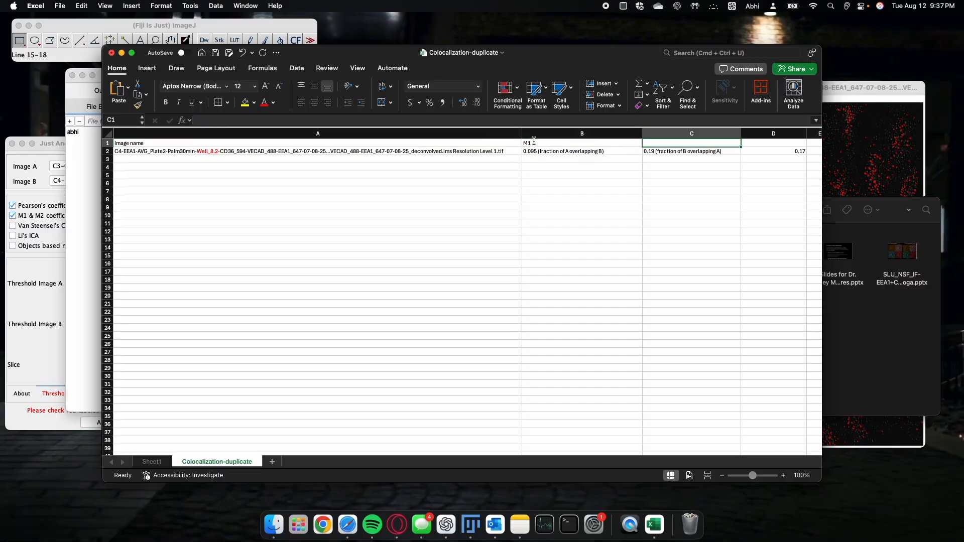
pyautogui.write('M2')
pyautogui.press('Tab')
pyautogui.write('Pear')
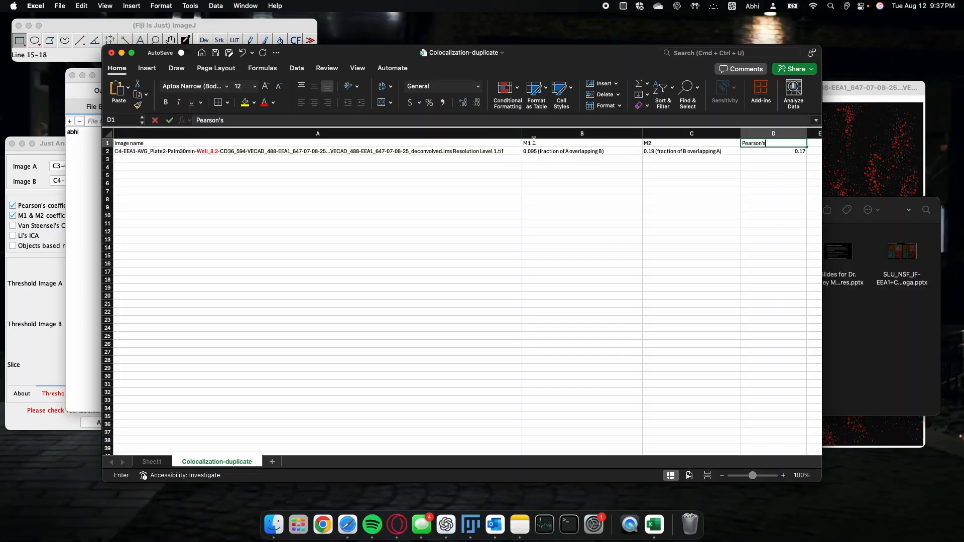
pyautogui.write("son's")
pyautogui.press('Return')
pyautogui.hscroll(2, 601, 175)
pyautogui.click(742, 151)
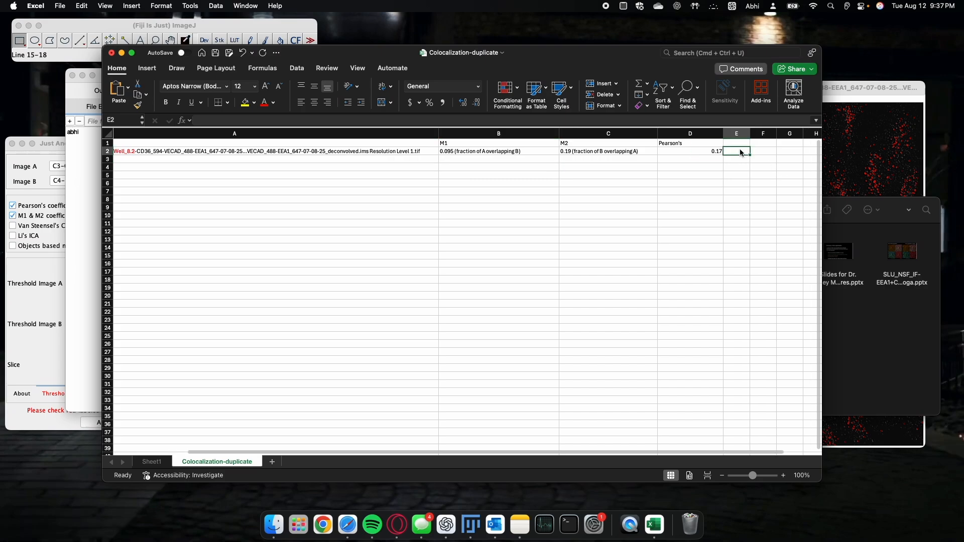
pyautogui.moveTo(733, 155); pyautogui.dragTo(742, 286)
pyautogui.click(761, 152)
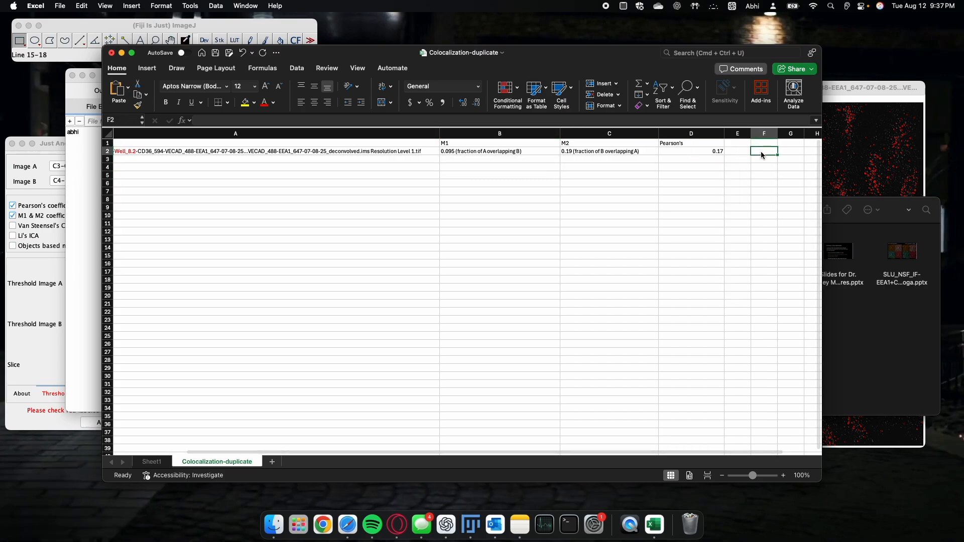
# Open Colocalization analysis.xlsx and review the image names, M1, M2 and Pearson_r entries collected on the Coloc_Results sheet.
pyautogui.click(890, 324)
pyautogui.doubleClick(590, 258)
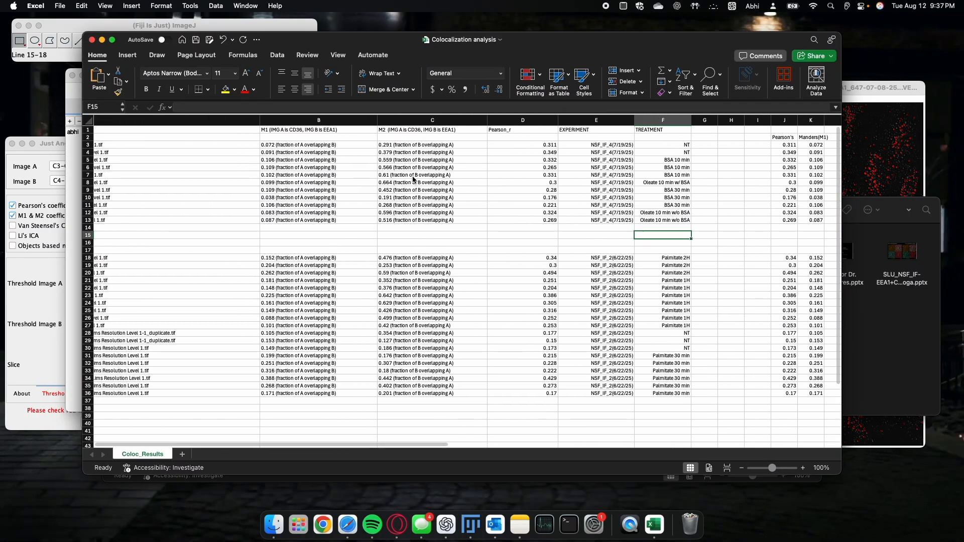
pyautogui.moveTo(159, 149); pyautogui.dragTo(823, 228)
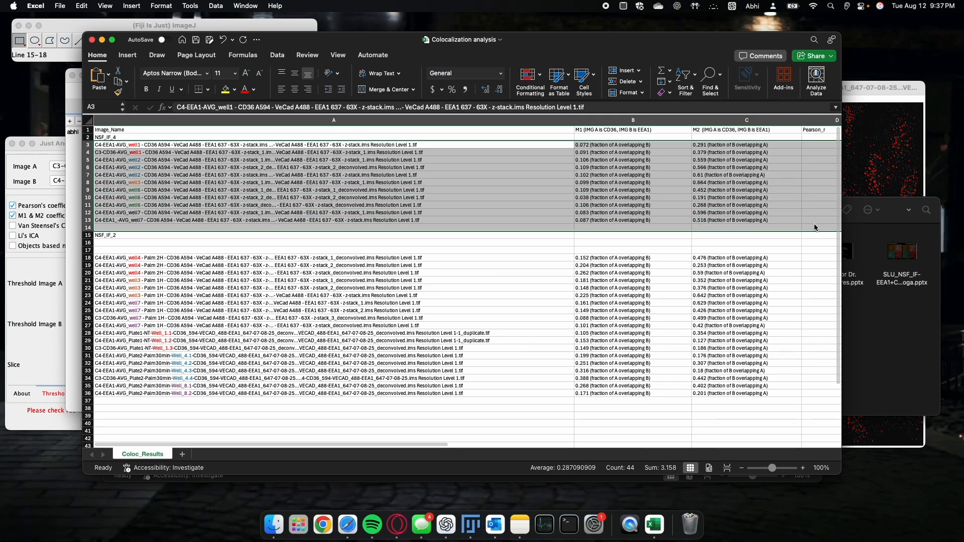
pyautogui.hscroll(5, 365, 210)
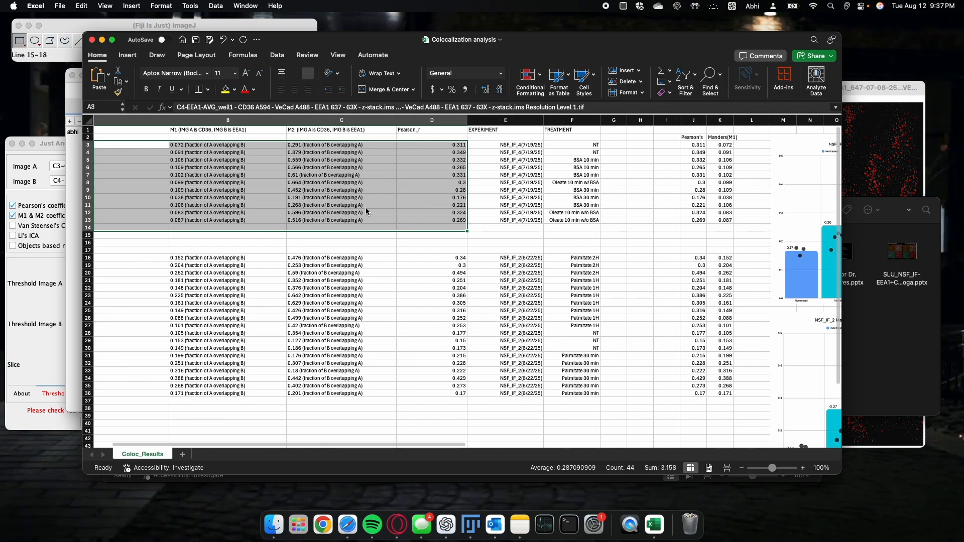
pyautogui.click(432, 257)
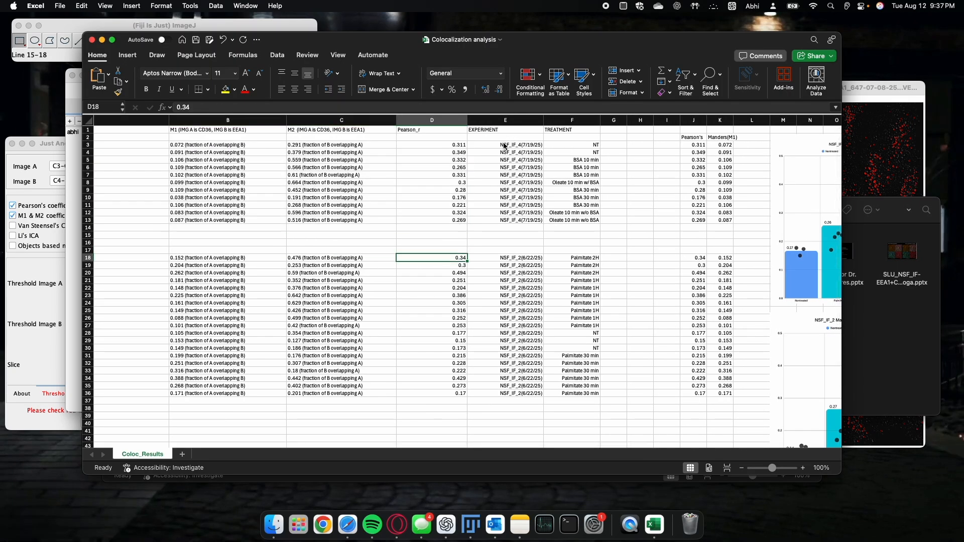
# Review the EXPERIMENT and TREATMENT columns and the separate Pearson's and Manders(M1) value columns.
pyautogui.moveTo(507, 147); pyautogui.dragTo(527, 393)
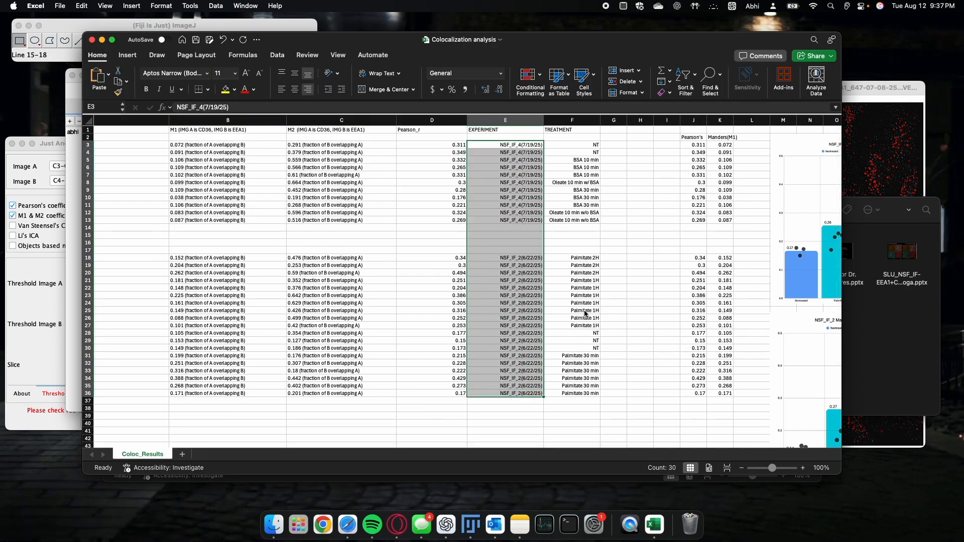
pyautogui.moveTo(574, 145); pyautogui.dragTo(567, 220)
pyautogui.moveTo(573, 258); pyautogui.dragTo(578, 386)
pyautogui.hscroll(1, 711, 261)
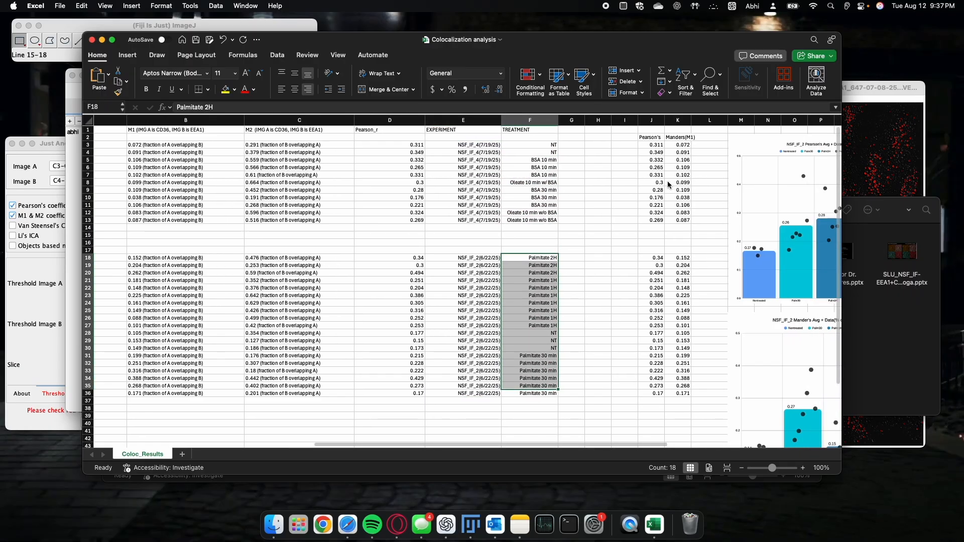
pyautogui.moveTo(653, 146); pyautogui.dragTo(683, 397)
pyautogui.click(683, 397)
# Examine the Pearson's and Mander's average charts for NSF_IF_2 and NSF_IF_4 beside the data.
pyautogui.hscroll(10, 685, 392)
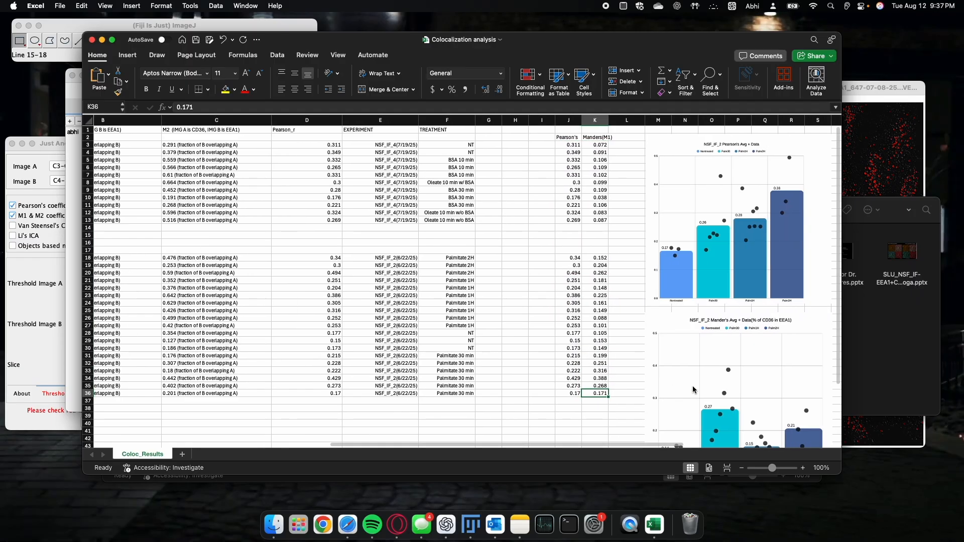
pyautogui.scroll(-3, 691, 388)
pyautogui.hscroll(2, 694, 384)
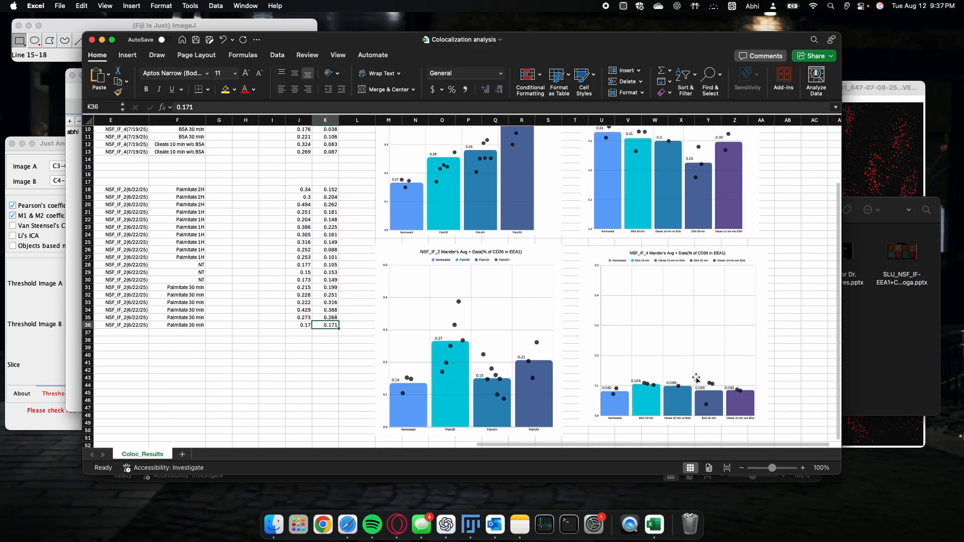
pyautogui.scroll(3, 686, 368)
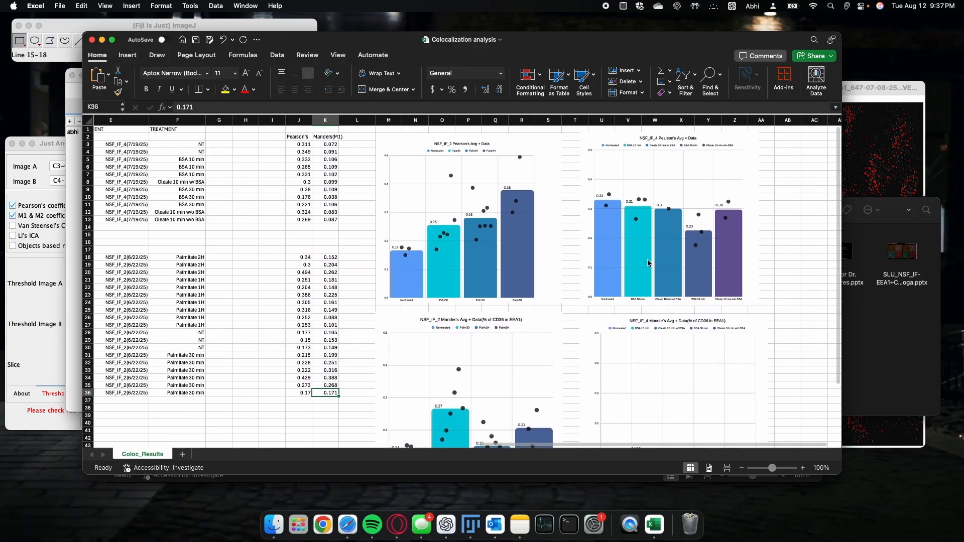
pyautogui.hscroll(-5, 593, 269)
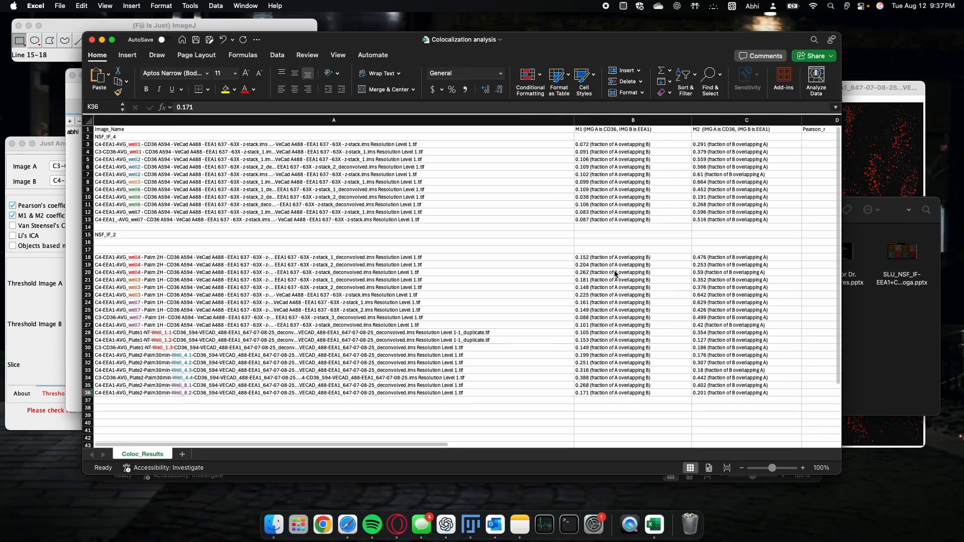
# Bring the NSF IF images folder forward in Finder, and switch back to the Log window in Fiji.
pyautogui.click(917, 338)
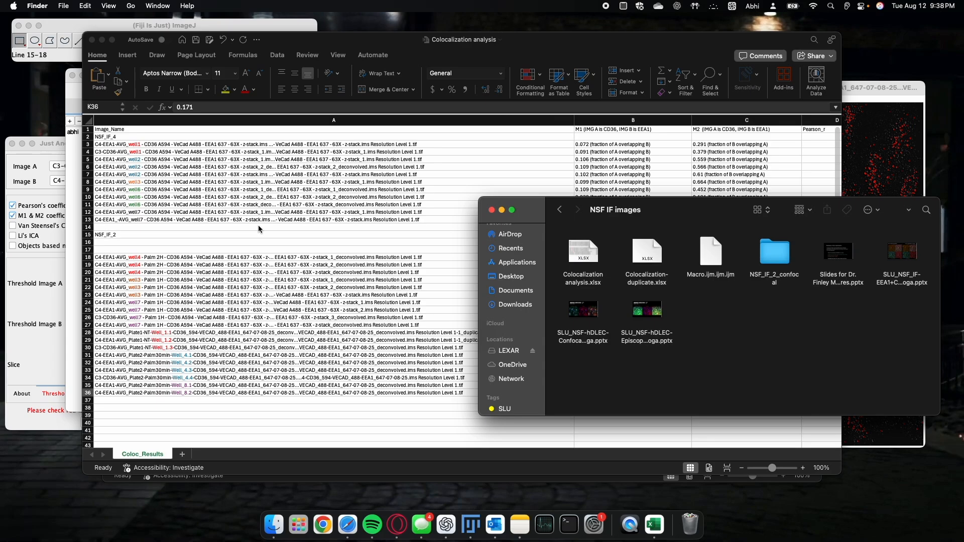
pyautogui.hotkey('ctrl', 'Up')
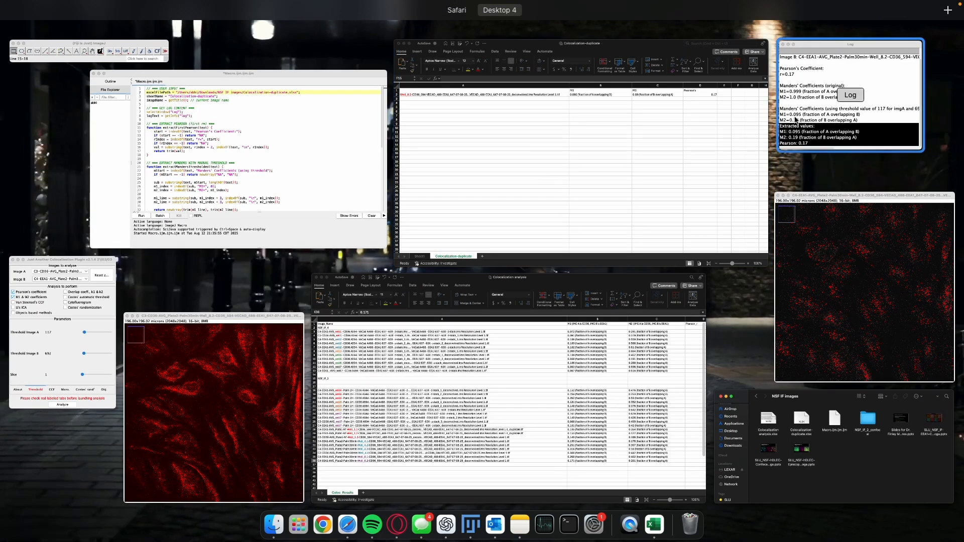
pyautogui.click(802, 119)
pyautogui.click(438, 213)
pyautogui.moveTo(391, 162); pyautogui.dragTo(543, 248)
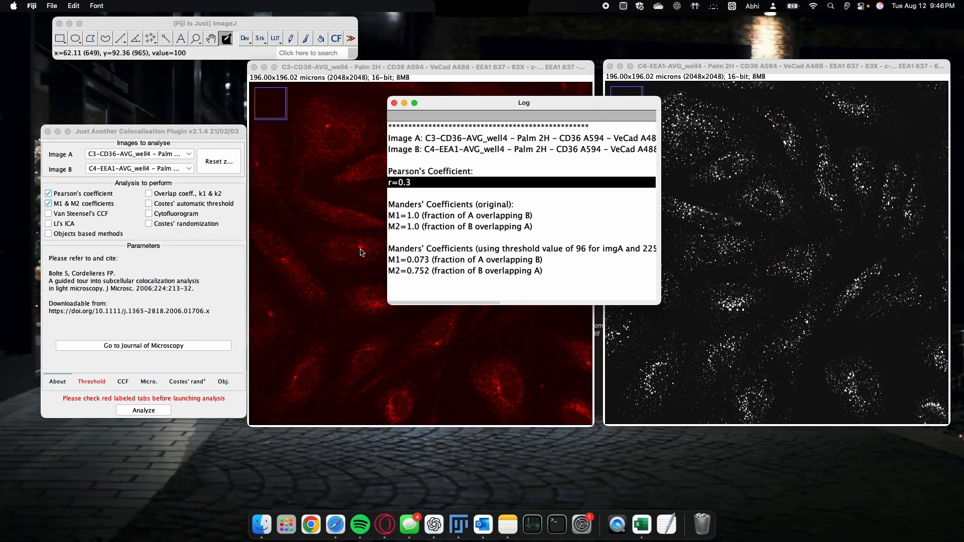
# Install the macro Coloc->Excel macro-JACoP.ijm from the NSF IF images folder in Fiji.
pyautogui.click(170, 23)
pyautogui.click(198, 6)
pyautogui.moveTo(196, 22)
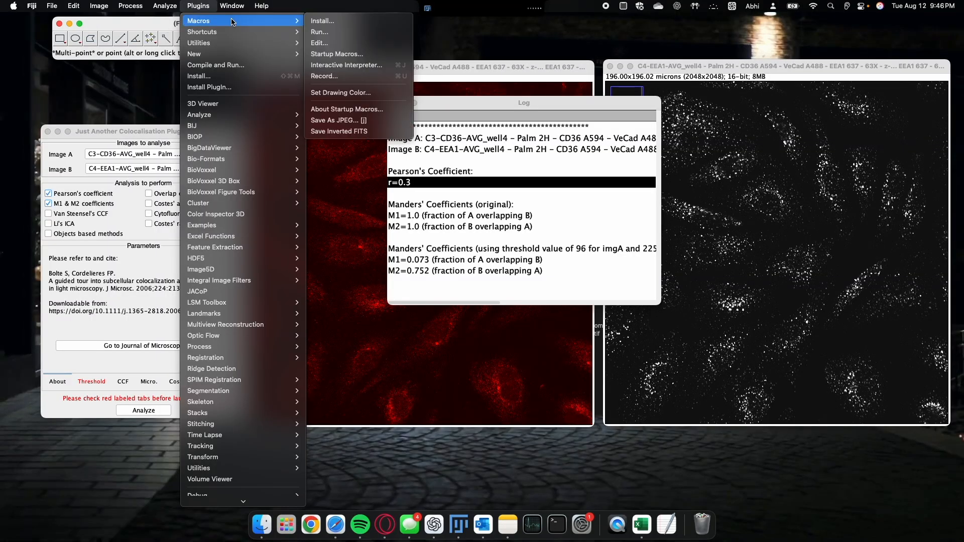
pyautogui.click(334, 22)
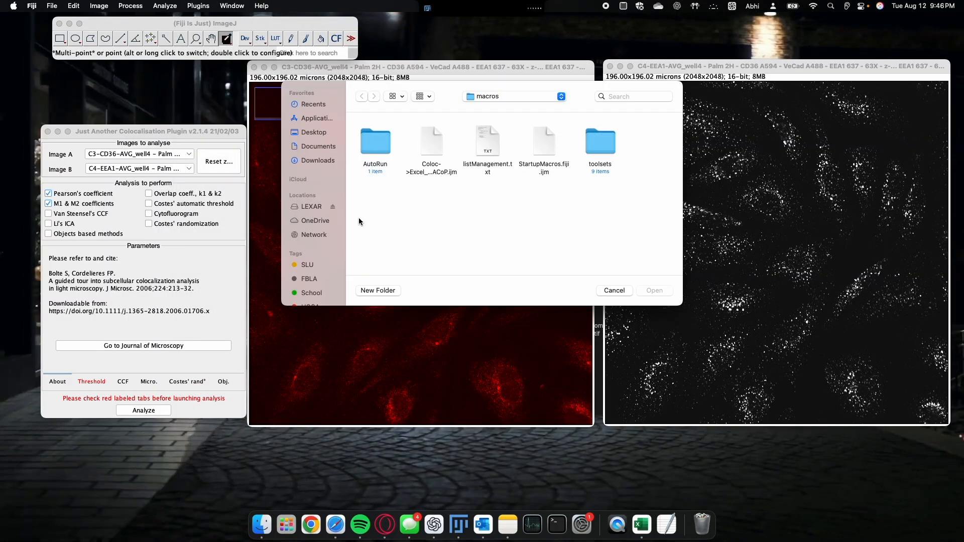
pyautogui.click(307, 265)
pyautogui.doubleClick(424, 153)
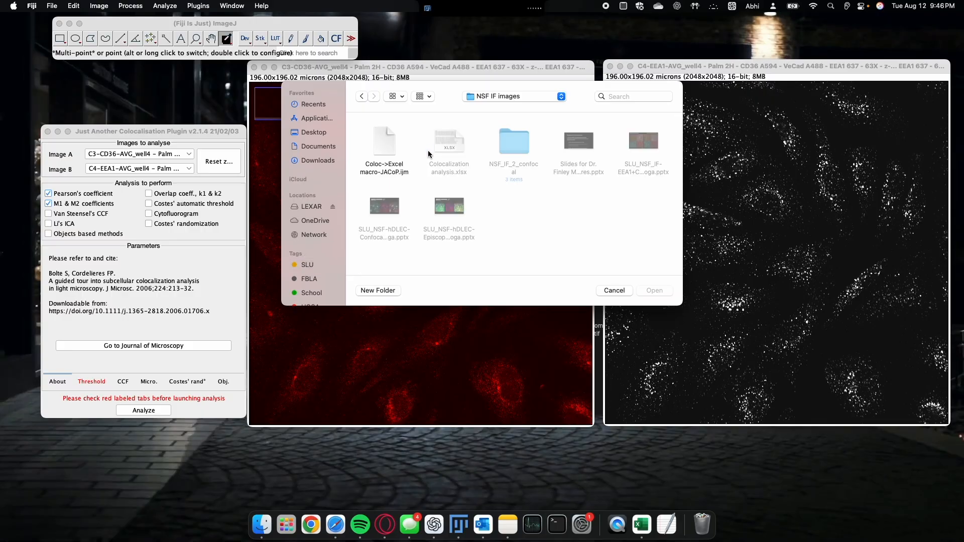
pyautogui.click(384, 143)
pyautogui.click(652, 291)
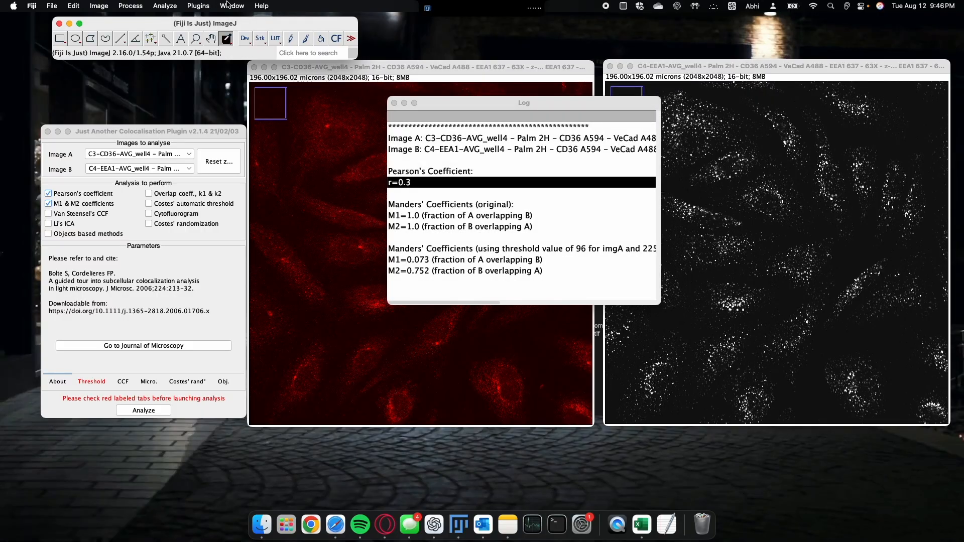
# Run the installed Coloc->Excel macro-JACoP macro on the well4 Palm 2H colocalization results.
pyautogui.click(198, 6)
pyautogui.moveTo(200, 23)
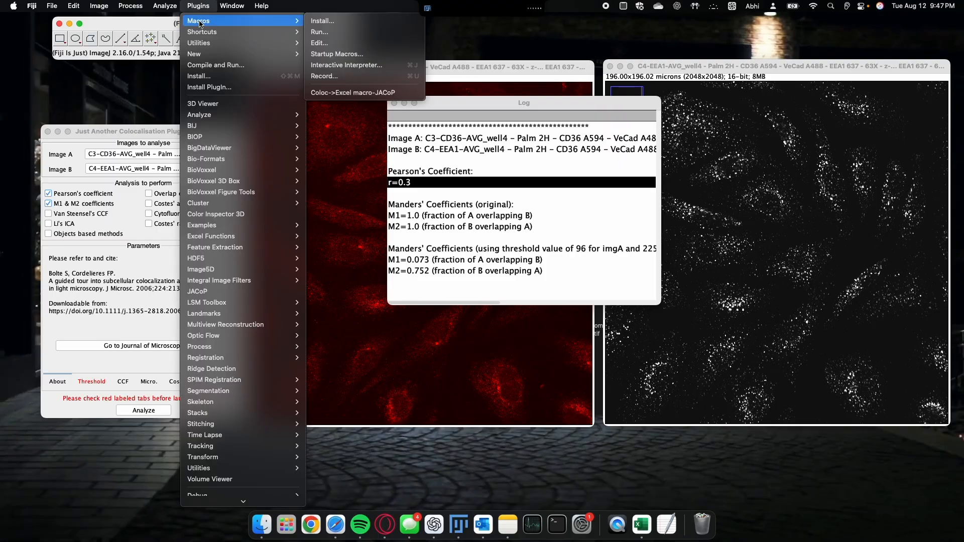
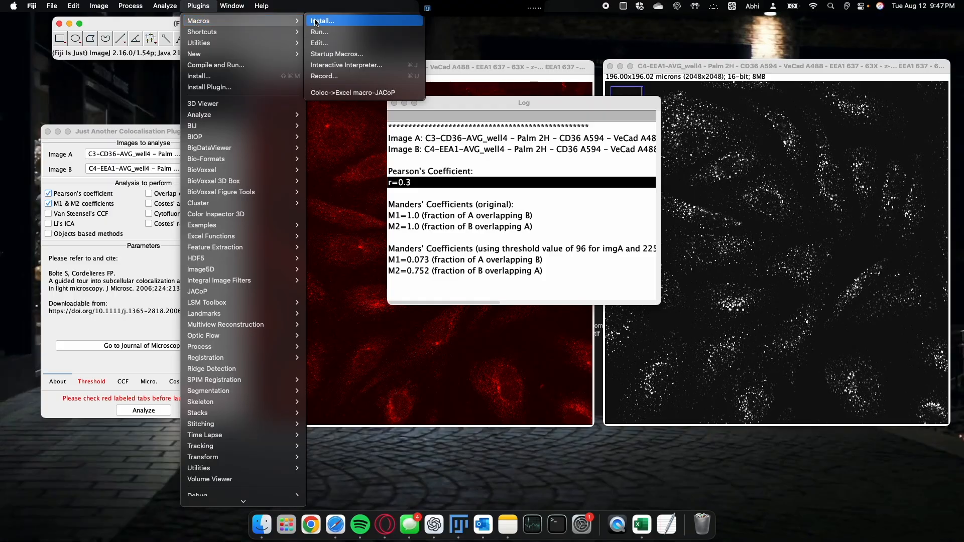
pyautogui.click(382, 93)
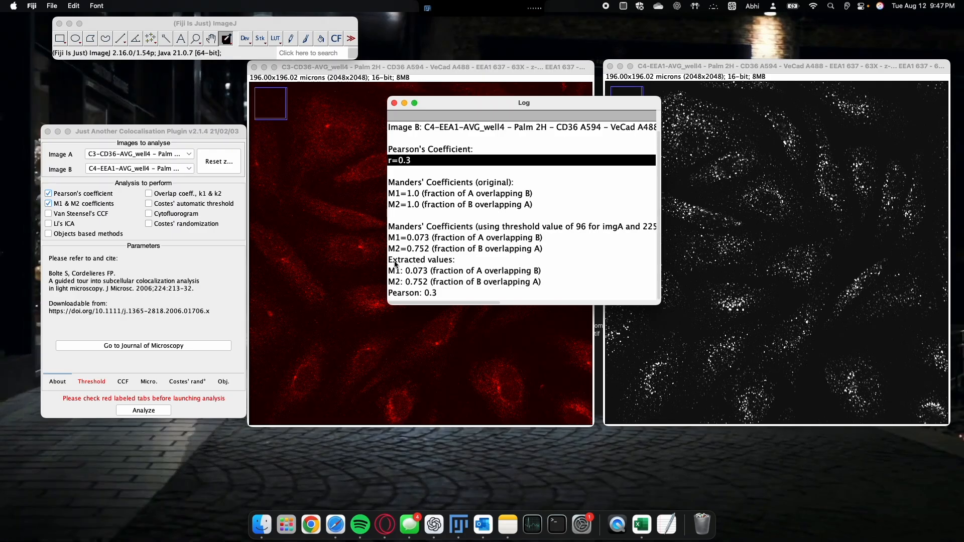
# Highlight the extracted M1, M2 and Pearson lines at the end of the Log to check them.
pyautogui.moveTo(390, 263); pyautogui.dragTo(435, 293)
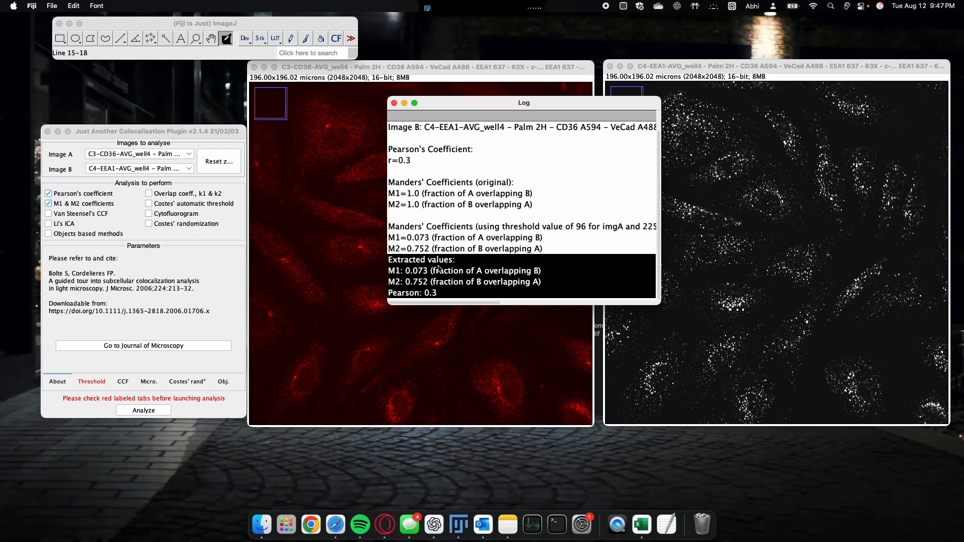
pyautogui.click(438, 271)
pyautogui.click(436, 282)
pyautogui.click(435, 293)
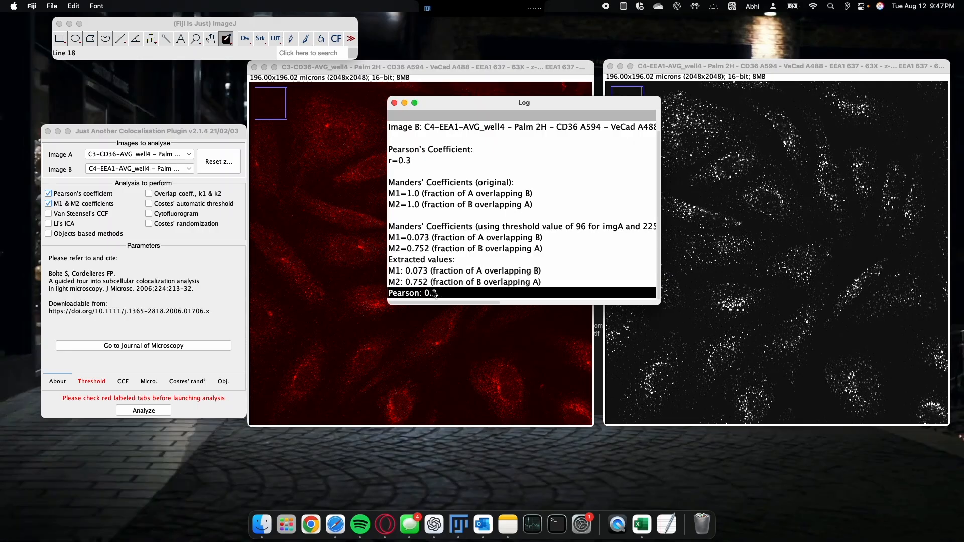
pyautogui.moveTo(393, 265); pyautogui.dragTo(444, 293)
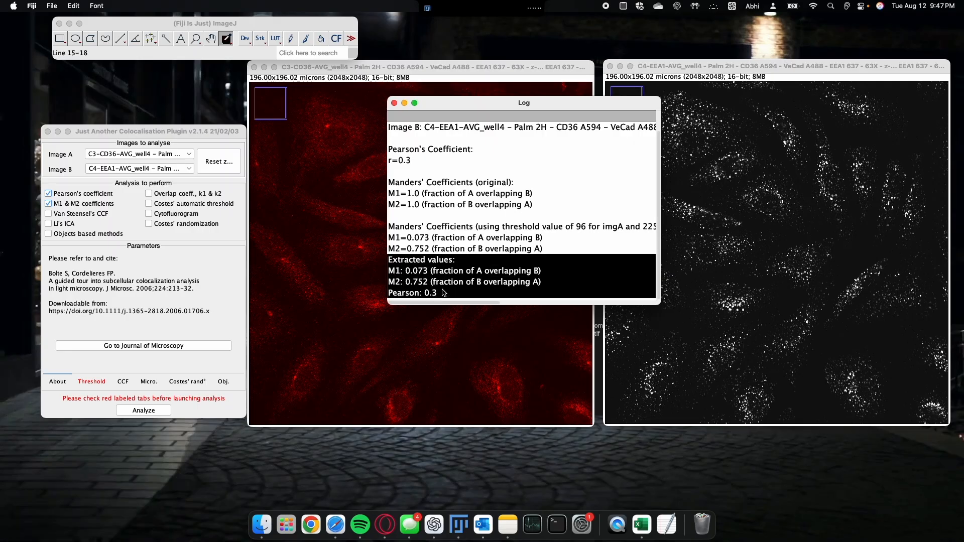
pyautogui.click(451, 282)
pyautogui.click(447, 294)
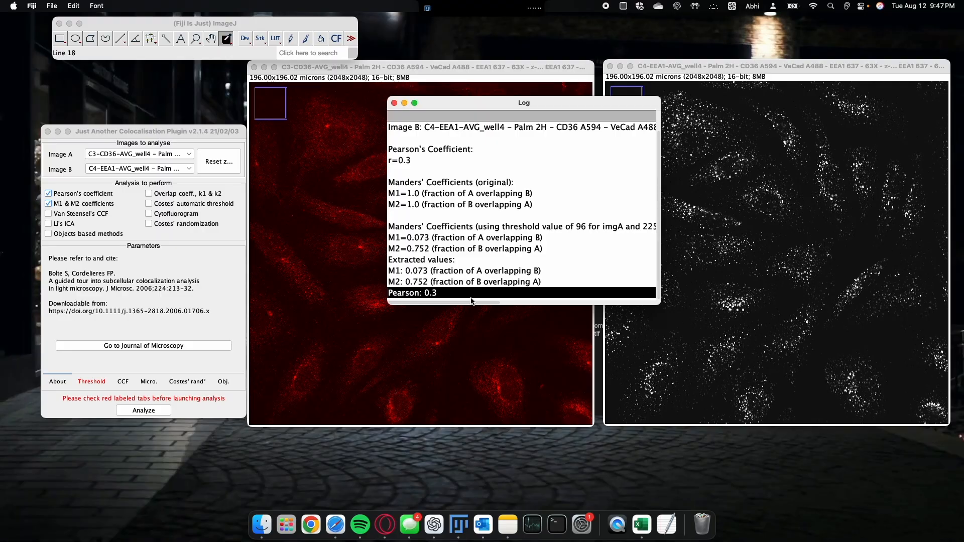
# Open the Colocalization analysis workbook in Excel from the NSF IF images folder under the SLU tag.
pyautogui.click(259, 525)
pyautogui.click(505, 409)
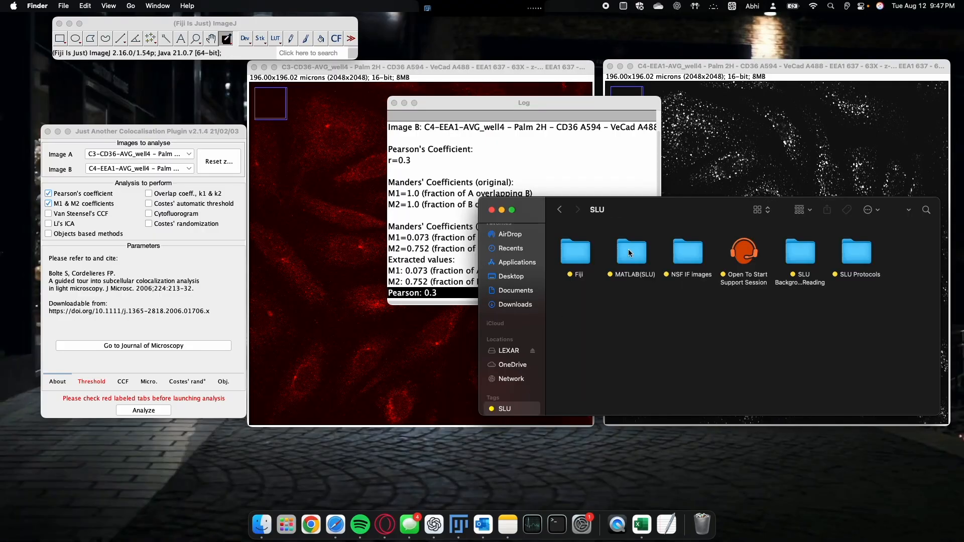
pyautogui.doubleClick(699, 256)
pyautogui.doubleClick(653, 253)
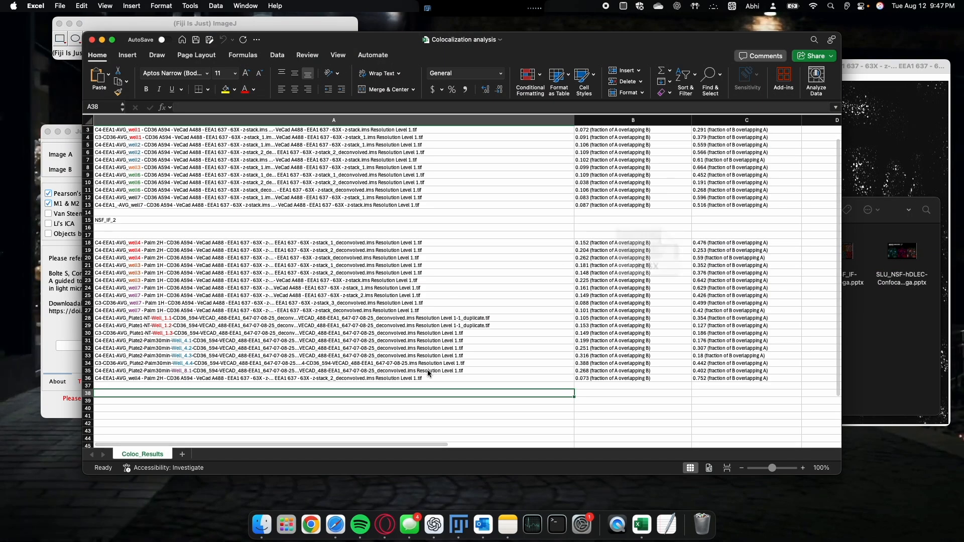
# Check row 36 of Coloc_Results for the exported image name, M1, M2 and Pearson coefficients.
pyautogui.click(478, 372)
pyautogui.click(482, 379)
pyautogui.hscroll(5, 565, 376)
pyautogui.click(697, 378)
pyautogui.hscroll(5, 704, 379)
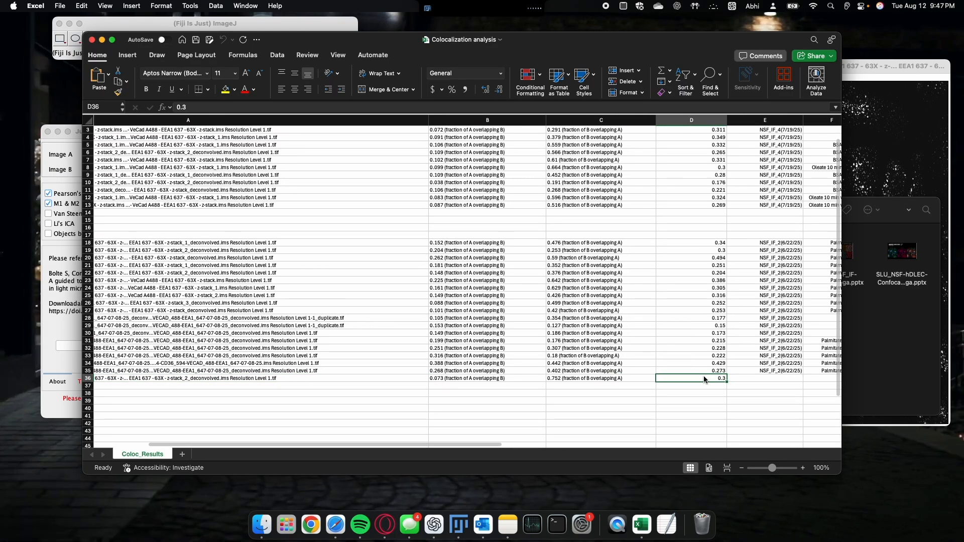
pyautogui.click(644, 379)
pyautogui.hscroll(-8, 586, 382)
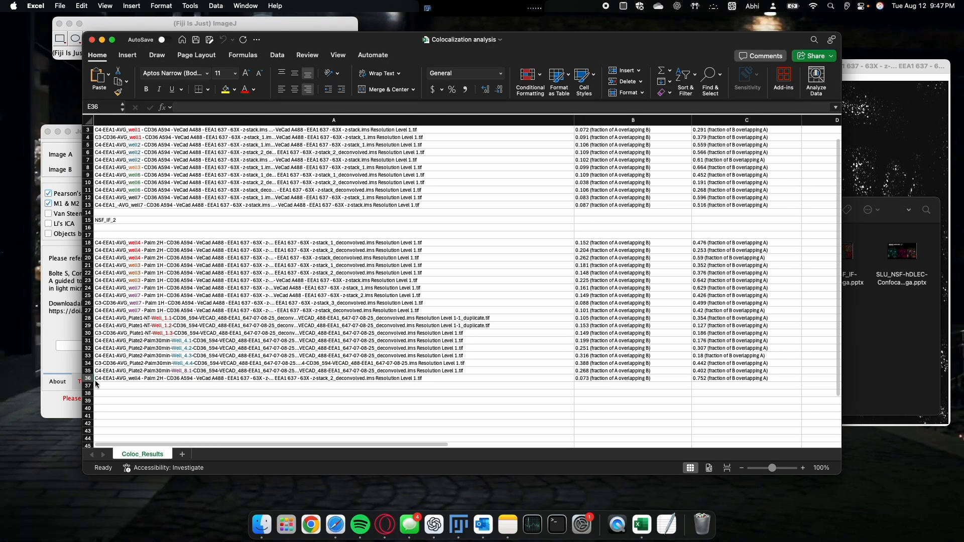
# Delete row 36 holding the exported well4 Palm 2H result from Coloc_Results.
pyautogui.click(87, 379)
pyautogui.rightClick(87, 378)
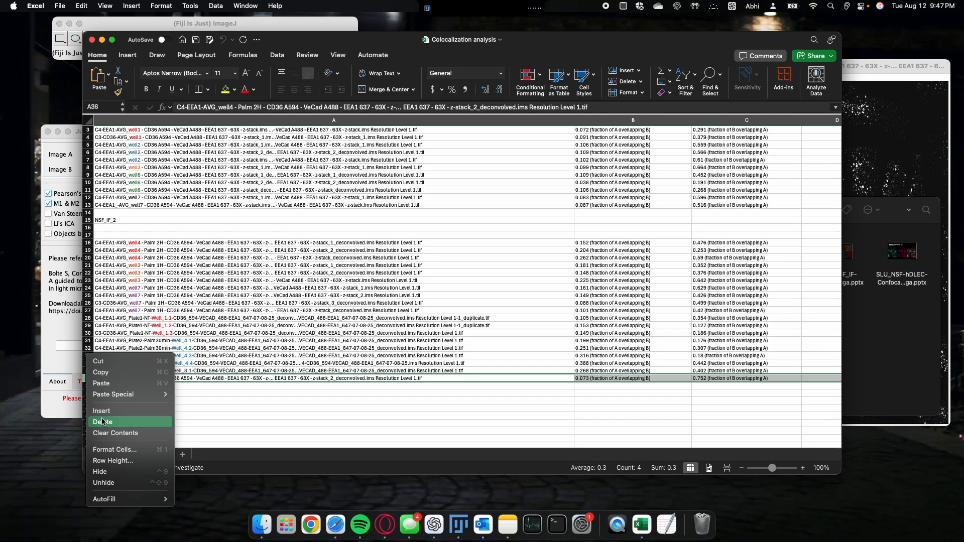
pyautogui.click(103, 422)
pyautogui.click(127, 386)
# Review the NSF_IF_4 and NSF_IF_2 groups together with their Pearson, experiment and treatment columns.
pyautogui.click(104, 221)
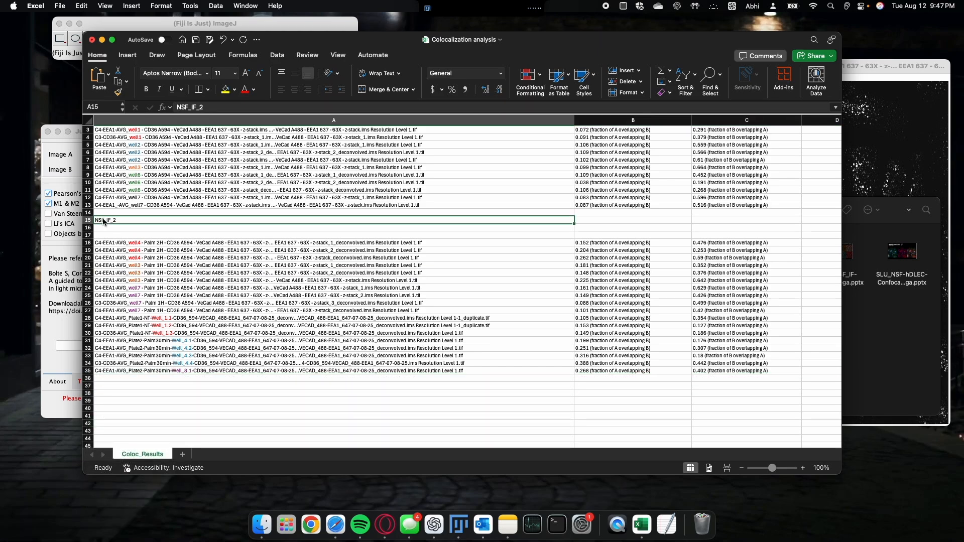
pyautogui.scroll(2, 106, 229)
pyautogui.hscroll(5, 112, 236)
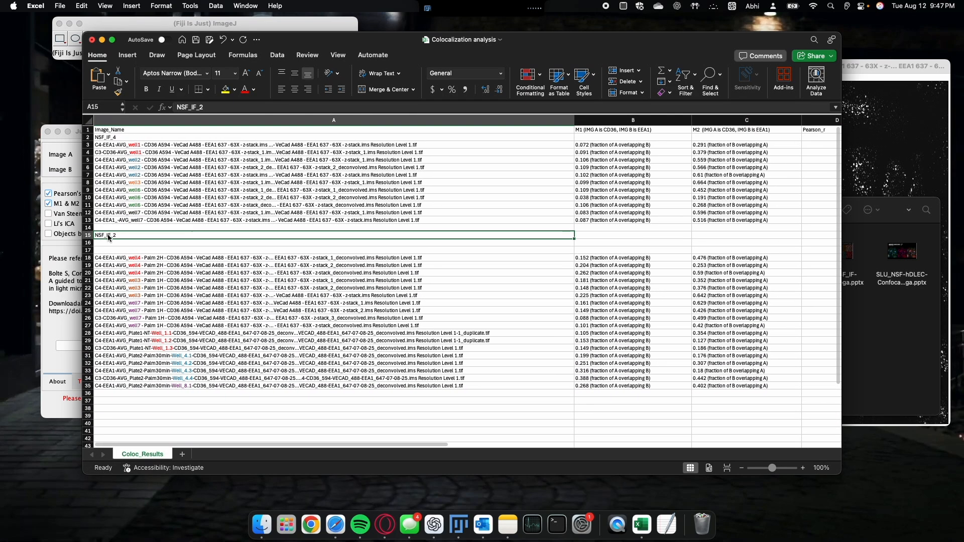
pyautogui.hscroll(2, 117, 235)
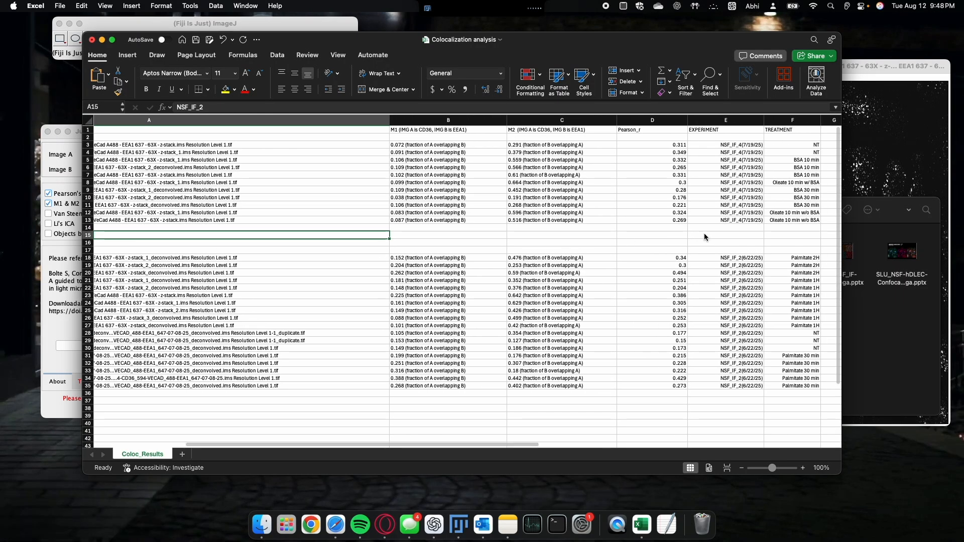
pyautogui.click(704, 240)
pyautogui.click(663, 176)
pyautogui.click(638, 258)
pyautogui.click(340, 182)
pyautogui.hscroll(-7, 291, 262)
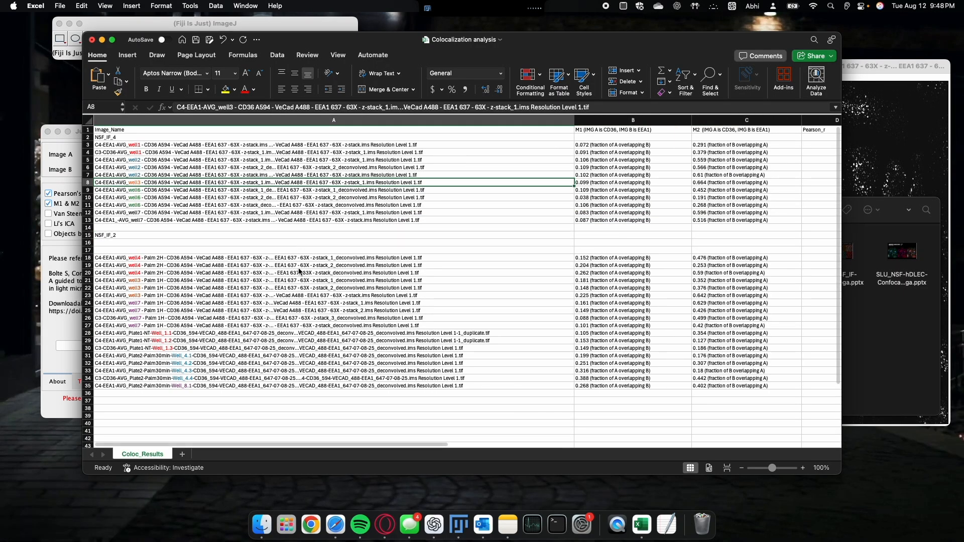
pyautogui.click(116, 236)
pyautogui.press('Down')
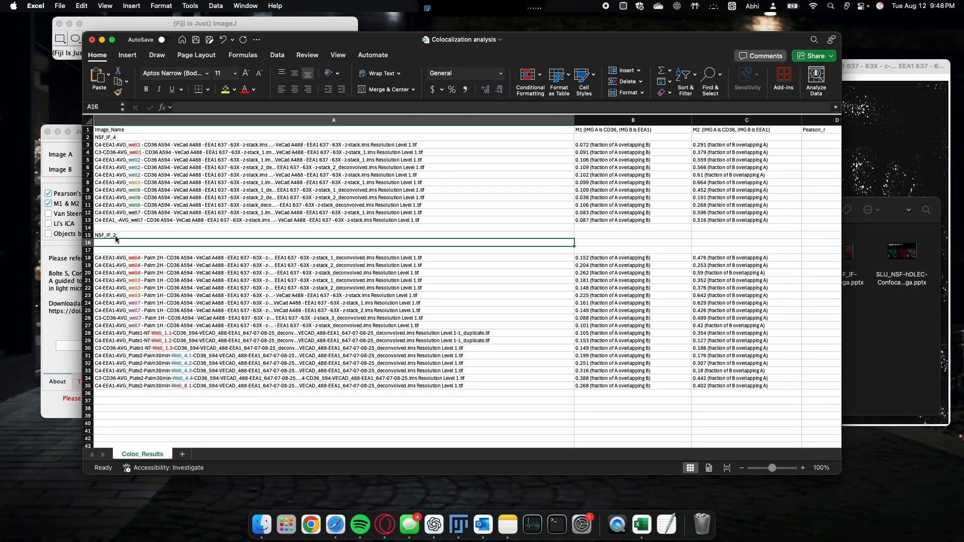
# Add the experiment label NSF_IF_65 in cell A37, below the NSF_IF_2 group.
pyautogui.click(108, 401)
pyautogui.write('NSF')
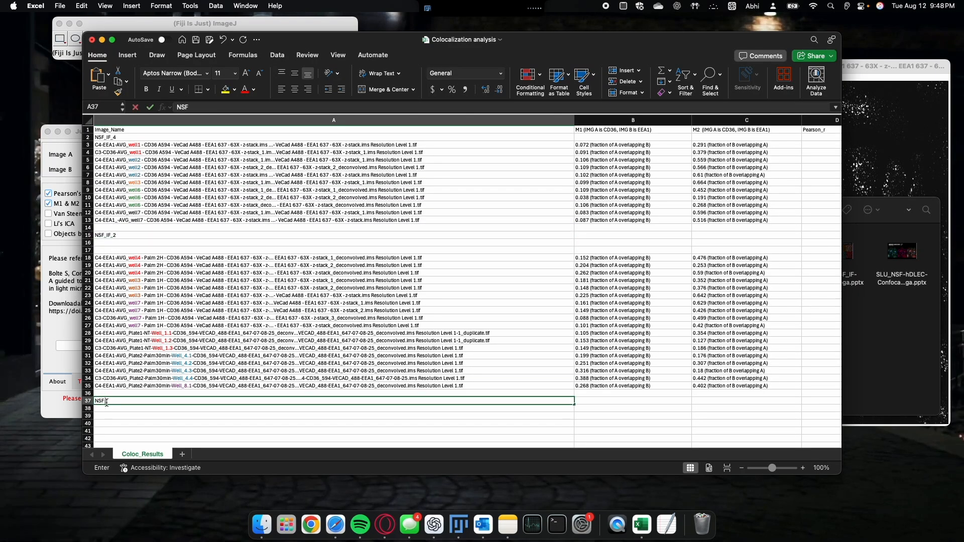
pyautogui.write('_F_65')
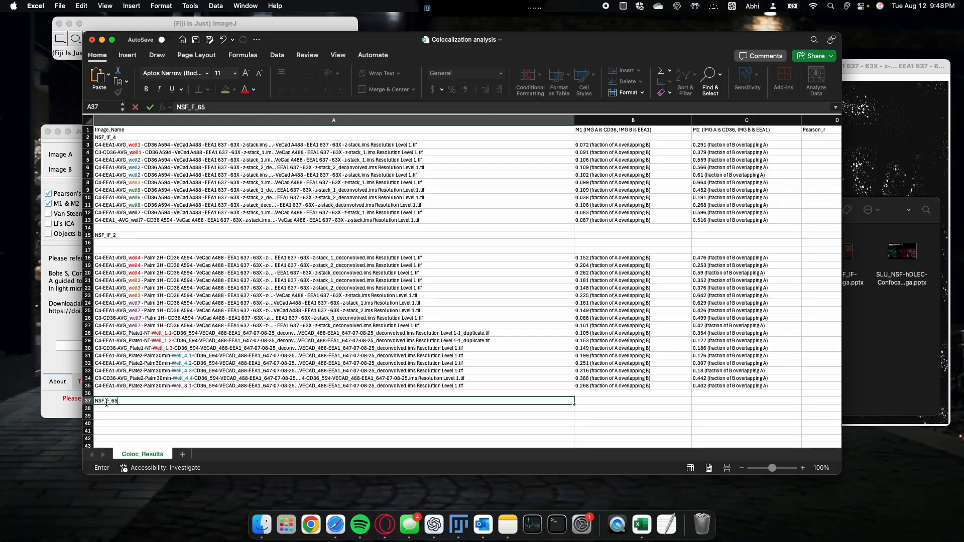
pyautogui.click(142, 411)
pyautogui.doubleClick(109, 402)
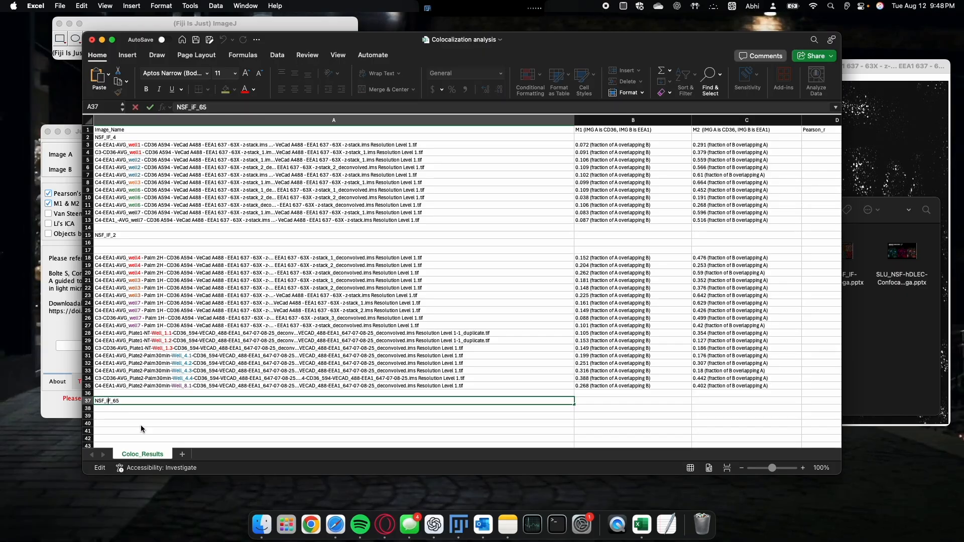
pyautogui.write('I')
pyautogui.click(127, 417)
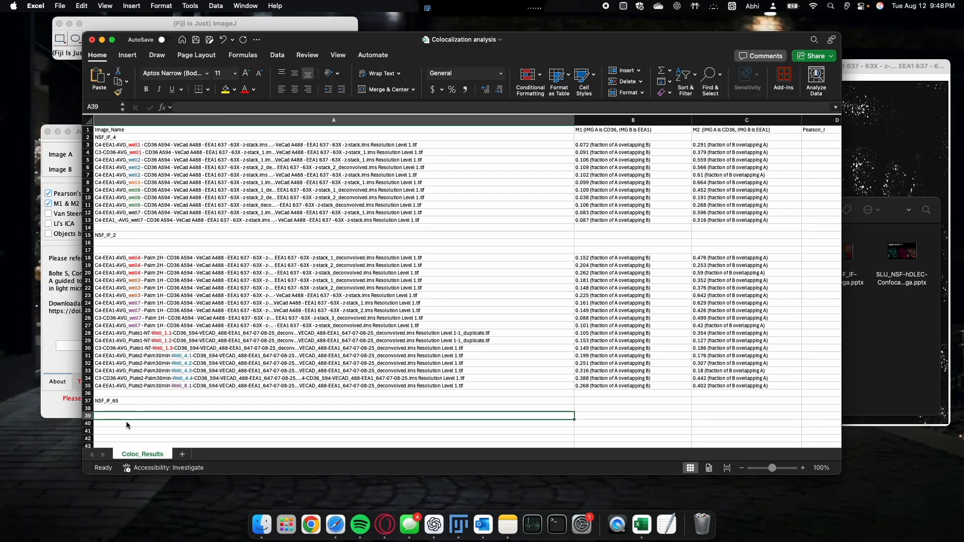
# Close the Colocalization analysis workbook and run the Coloc->Excel macro-JACoP macro again in Fiji.
pyautogui.hotkey('ctrl', 'Up')
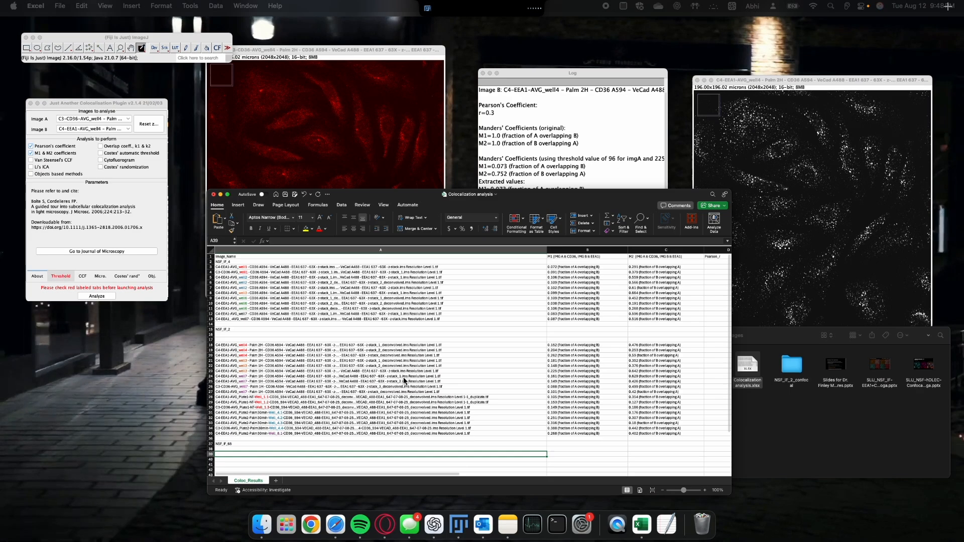
pyautogui.click(136, 51)
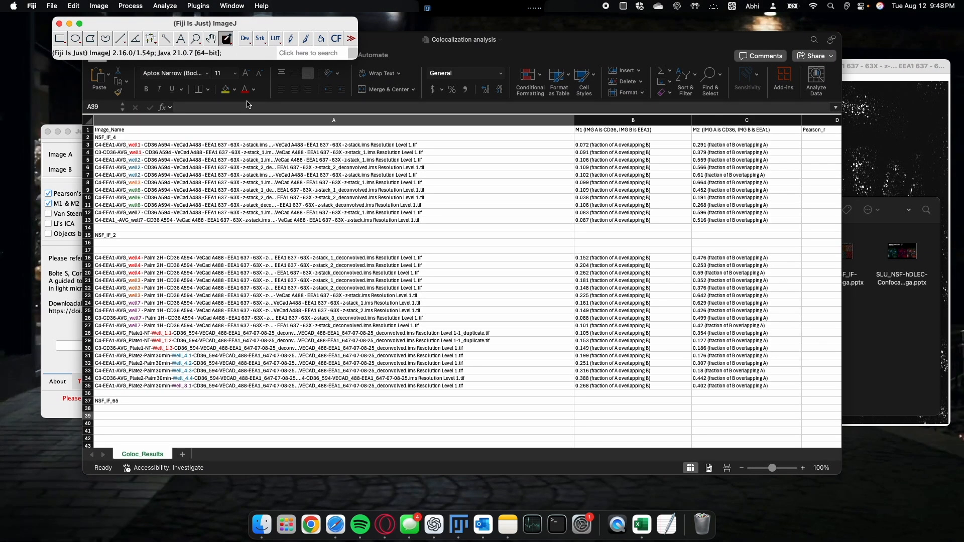
pyautogui.press('super+Tab')
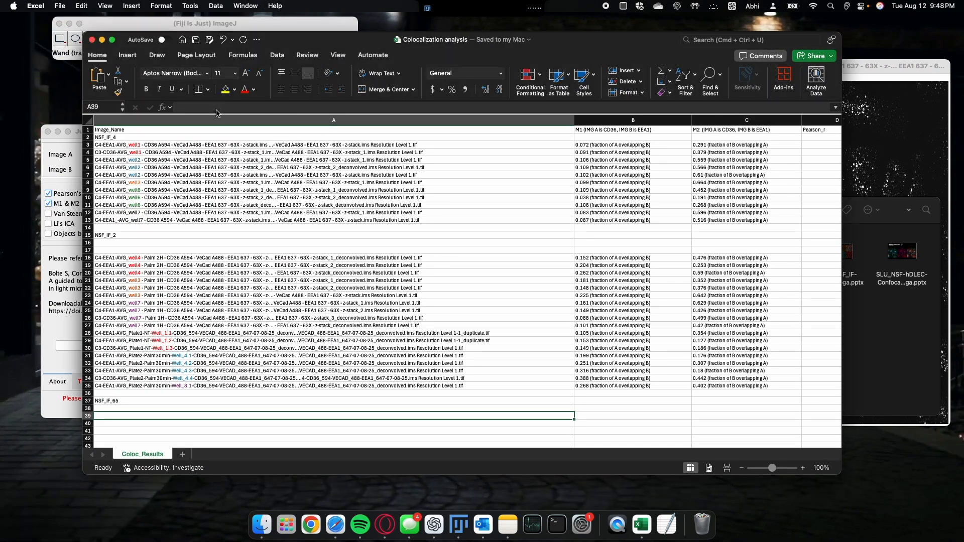
pyautogui.press('super+h')
pyautogui.click(200, 7)
pyautogui.moveTo(208, 21)
pyautogui.click(342, 92)
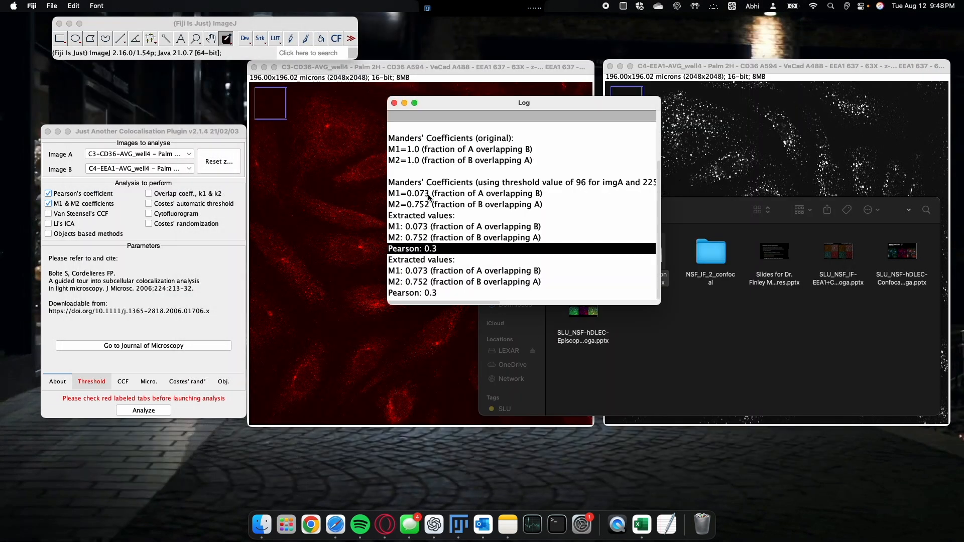
# Reopen Colocalization analysis.xlsx from the NSF IF images folder and check the row exported beneath the NSF_IF_65 label.
pyautogui.click(666, 352)
pyautogui.doubleClick(647, 254)
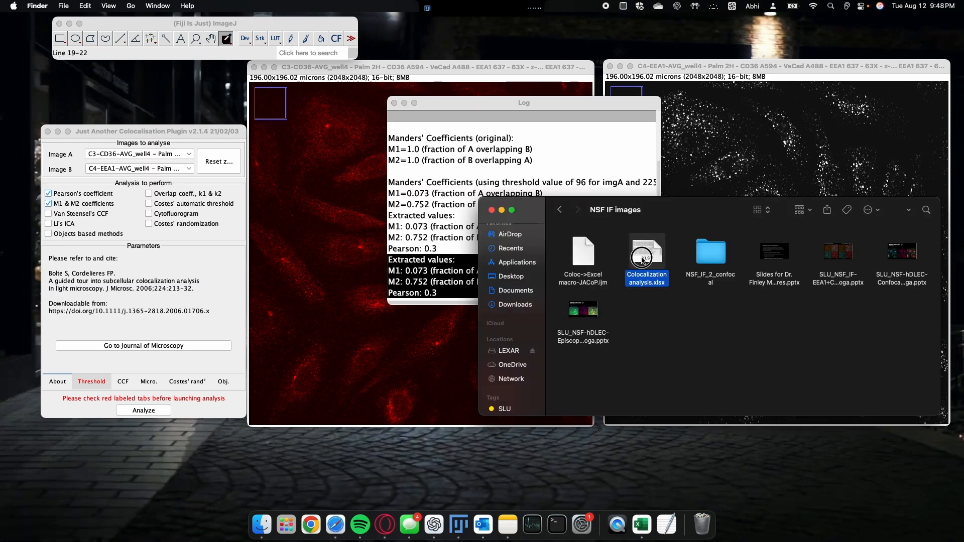
pyautogui.scroll(-1, 311, 302)
pyautogui.moveTo(140, 393); pyautogui.dragTo(133, 389)
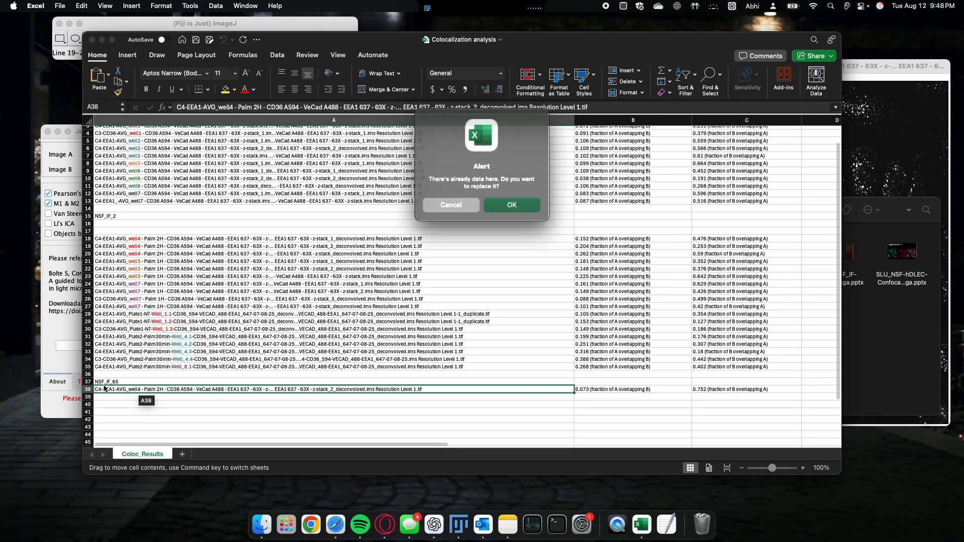
pyautogui.click(451, 205)
pyautogui.click(220, 381)
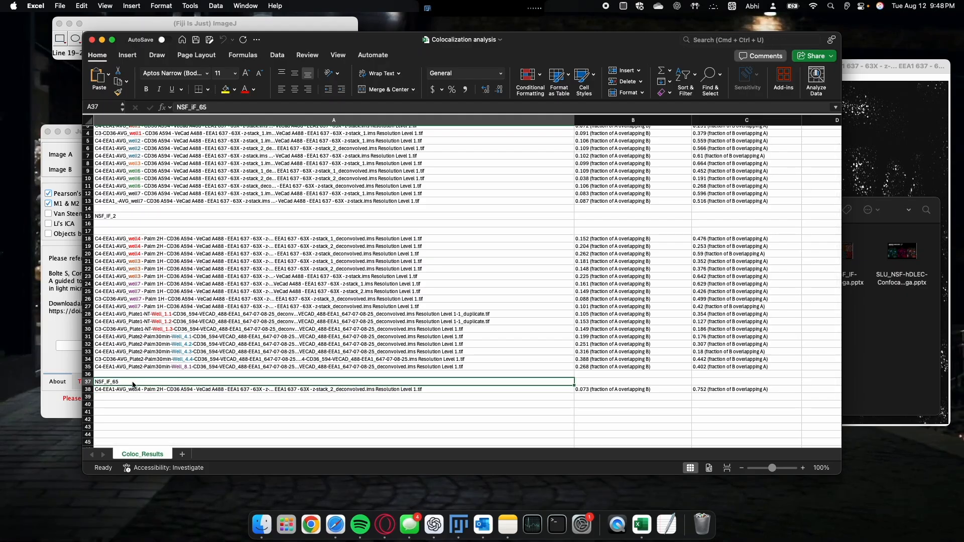
pyautogui.click(129, 412)
# Compare how the NSF_IF_4, NSF_IF_2 and NSF_IF_65 labels group the image rows in Coloc_Results.
pyautogui.scroll(2, 265, 386)
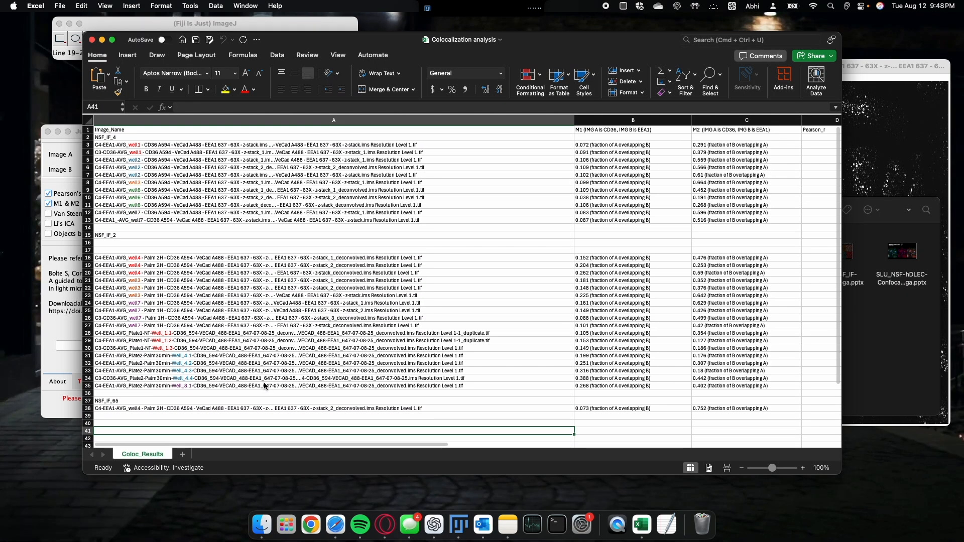
pyautogui.click(357, 252)
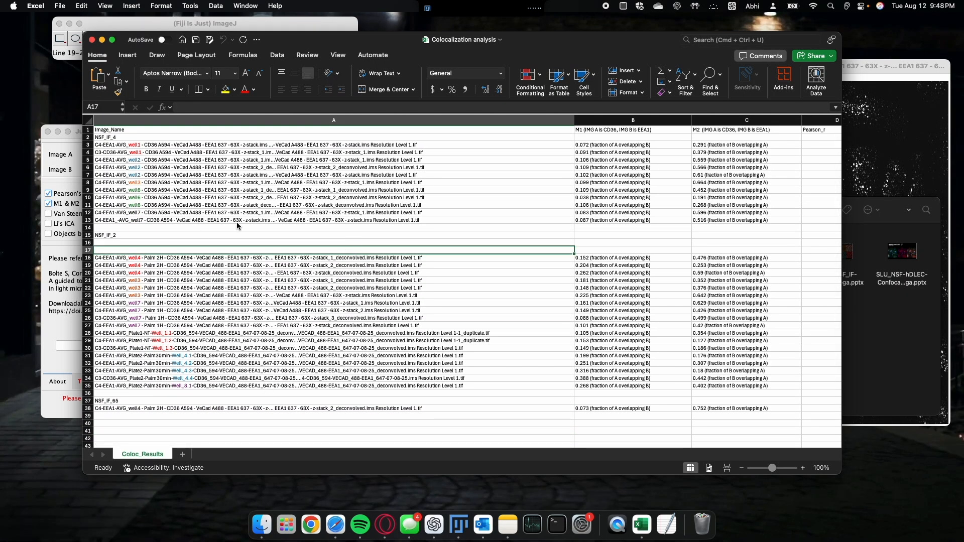
pyautogui.click(200, 230)
pyautogui.click(124, 137)
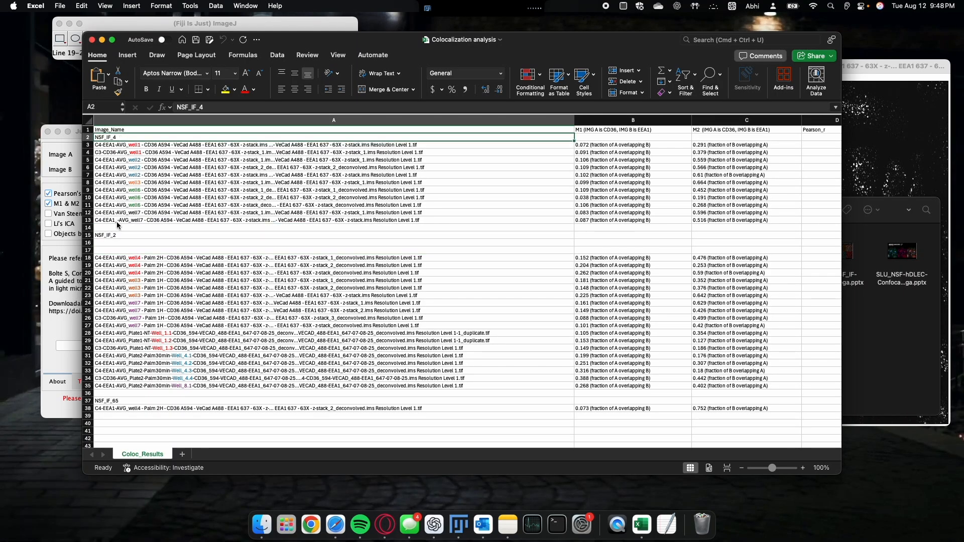
pyautogui.click(118, 235)
pyautogui.scroll(-1, 154, 360)
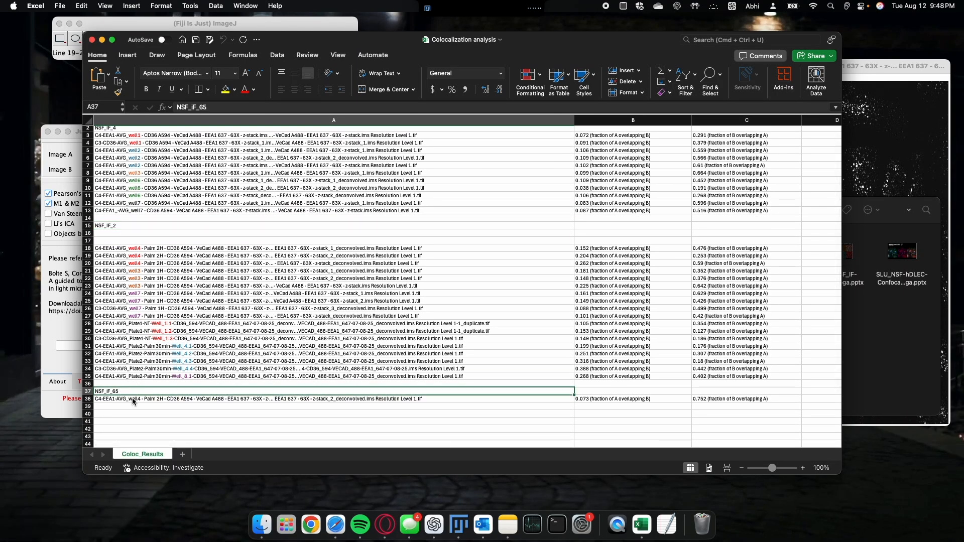
pyautogui.hscroll(15, 451, 416)
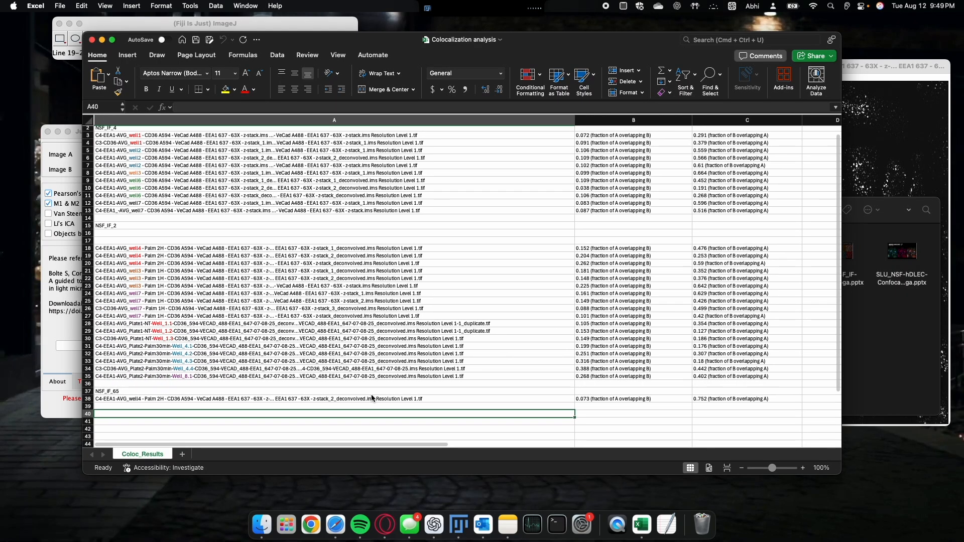
# Copy the NSF_IF_65 label from A37 into the experiment column of the new result, cell E38.
pyautogui.hscroll(-12, 322, 400)
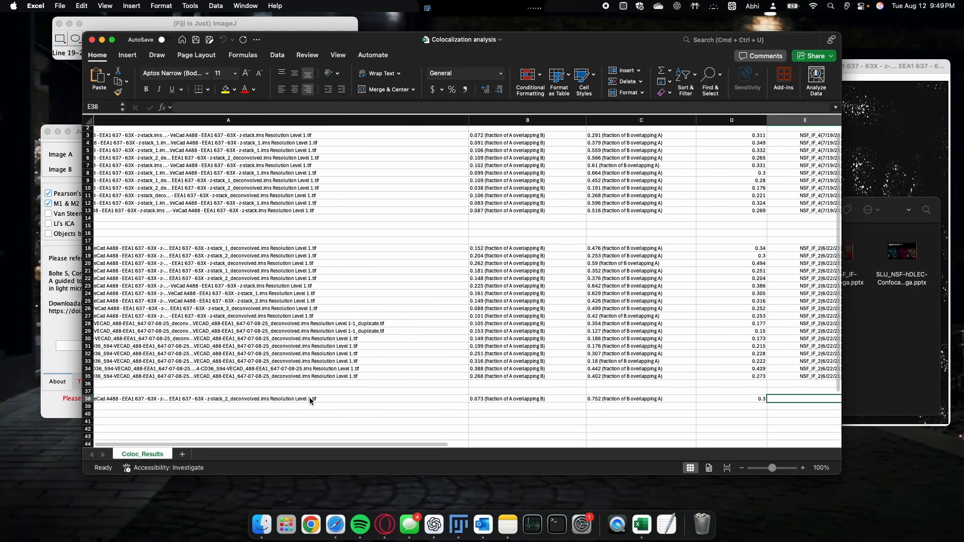
pyautogui.hscroll(12, 161, 391)
pyautogui.click(162, 390)
pyautogui.hscroll(-12, 174, 392)
pyautogui.doubleClick(156, 390)
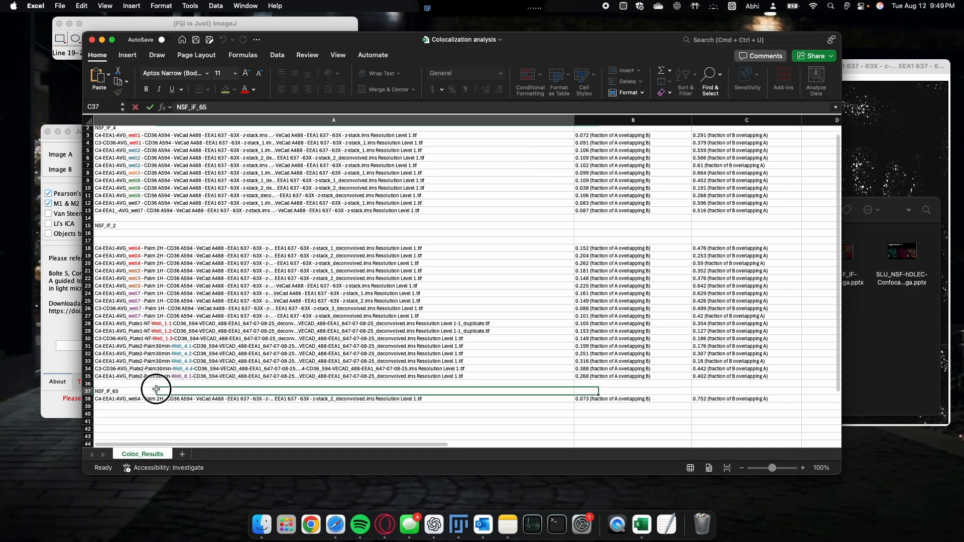
pyautogui.press('super+c')
pyautogui.hscroll(5, 624, 422)
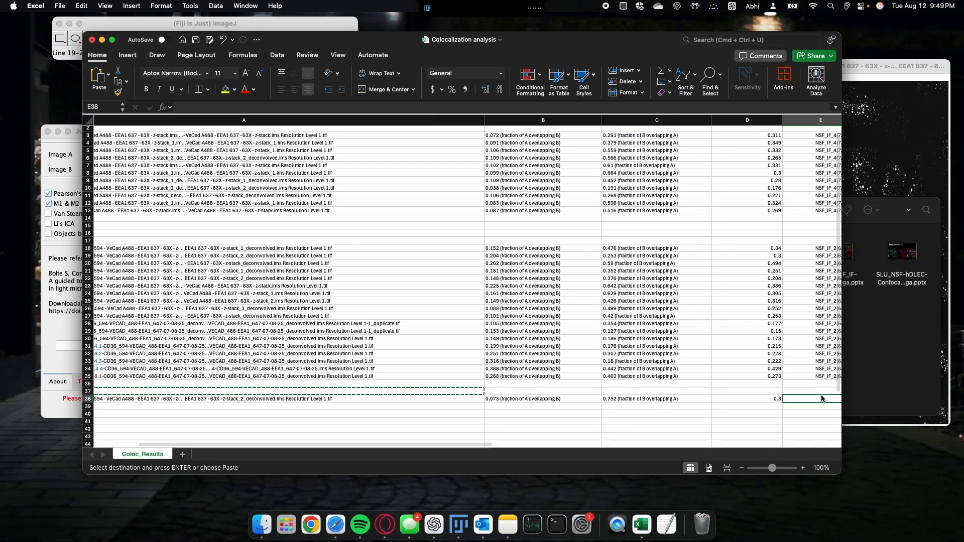
pyautogui.press('Return')
pyautogui.hscroll(8, 823, 398)
pyautogui.hscroll(-10, 366, 411)
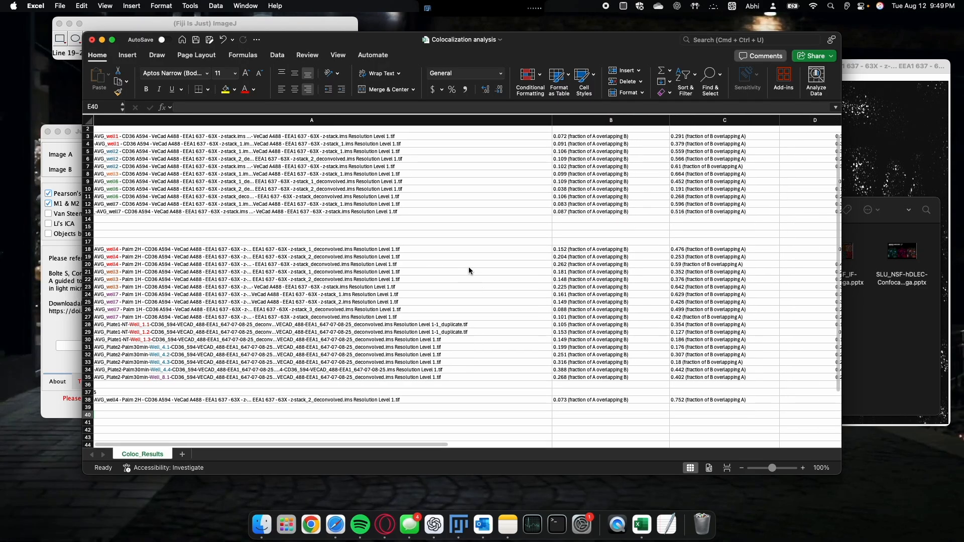
pyautogui.hscroll(8, 469, 267)
pyautogui.hscroll(-8, 603, 392)
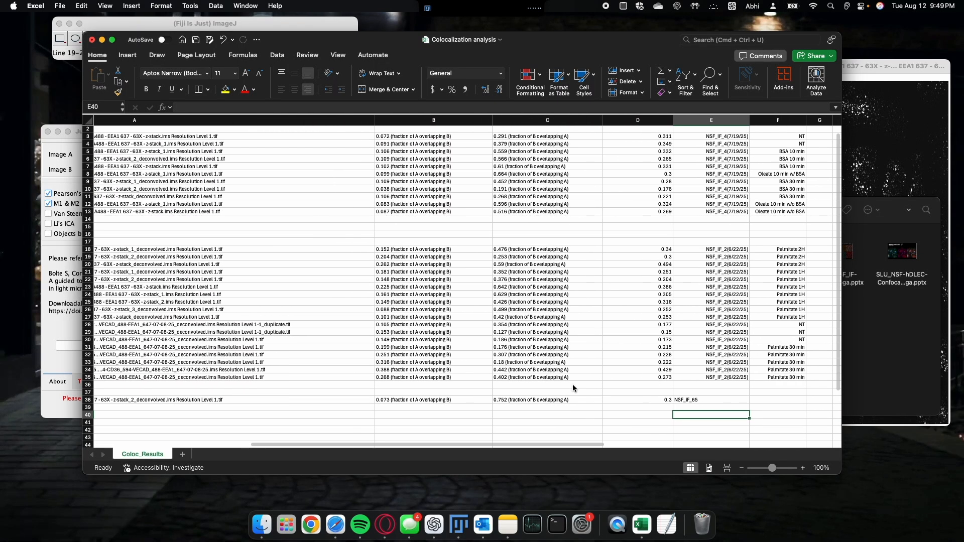